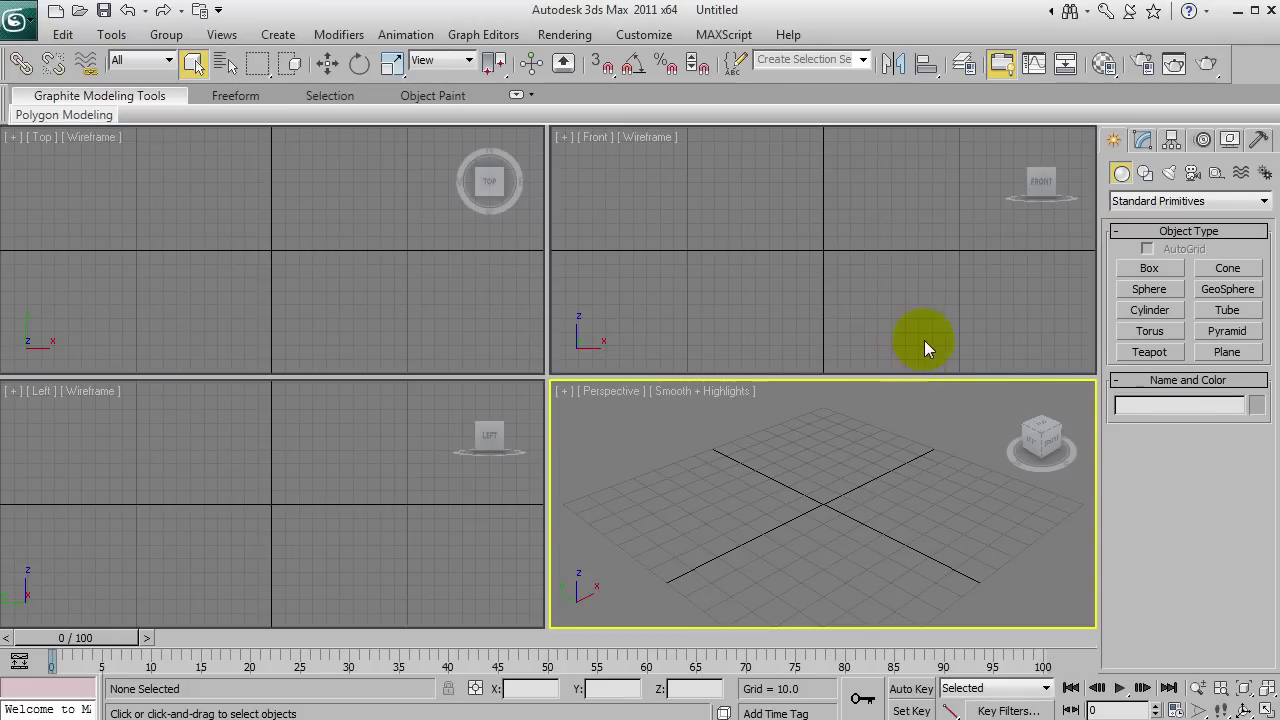
# Create a flat box on the perspective grid, about 54.9 long, 112.5 wide and 7 high.
pyautogui.click(1266, 690)
pyautogui.scroll(-3, 600, 395)
pyautogui.keyDown('alt'); pyautogui.moveTo(592, 403); pyautogui.dragTo(548, 336, button='middle'); pyautogui.keyUp('alt')
pyautogui.click(1143, 269)
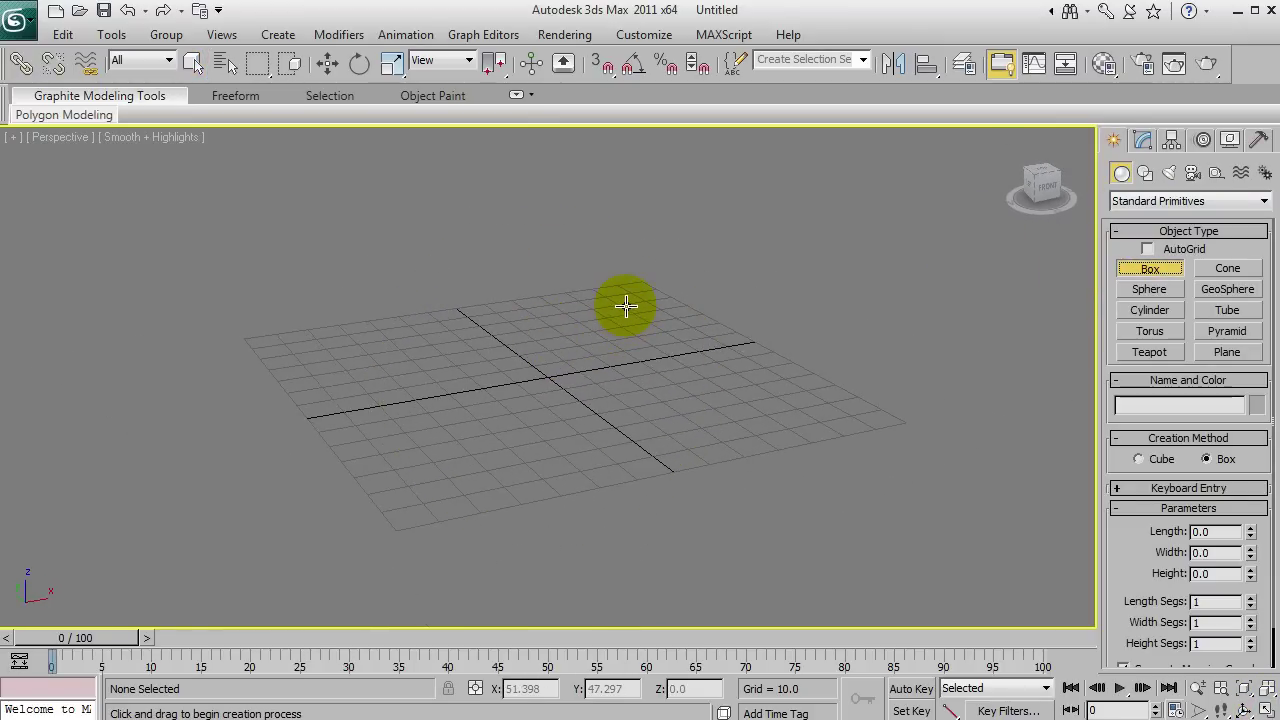
pyautogui.moveTo(633, 298); pyautogui.dragTo(362, 405)
pyautogui.moveTo(506, 327); pyautogui.dragTo(500, 386, button='middle')
pyautogui.scroll(5, 494, 423)
pyautogui.press('w')
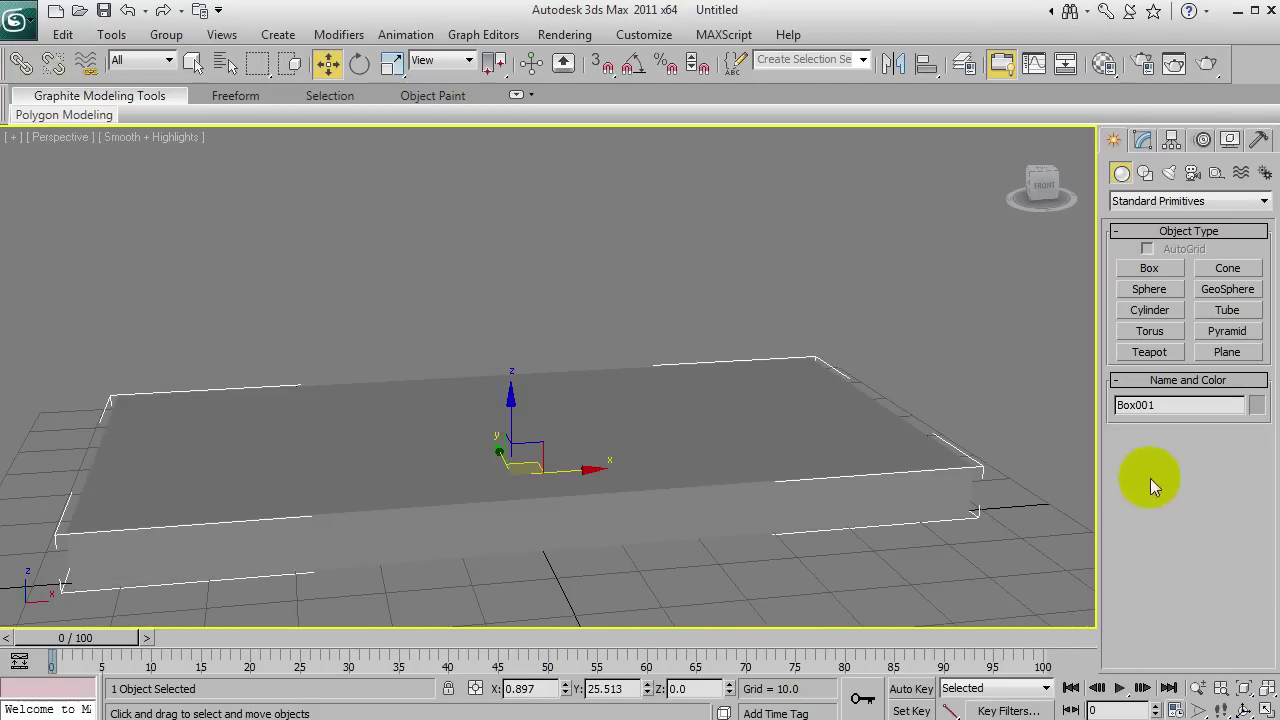
# Set the box's width segments to 2 and display edged faces in the viewport.
pyautogui.click(1143, 139)
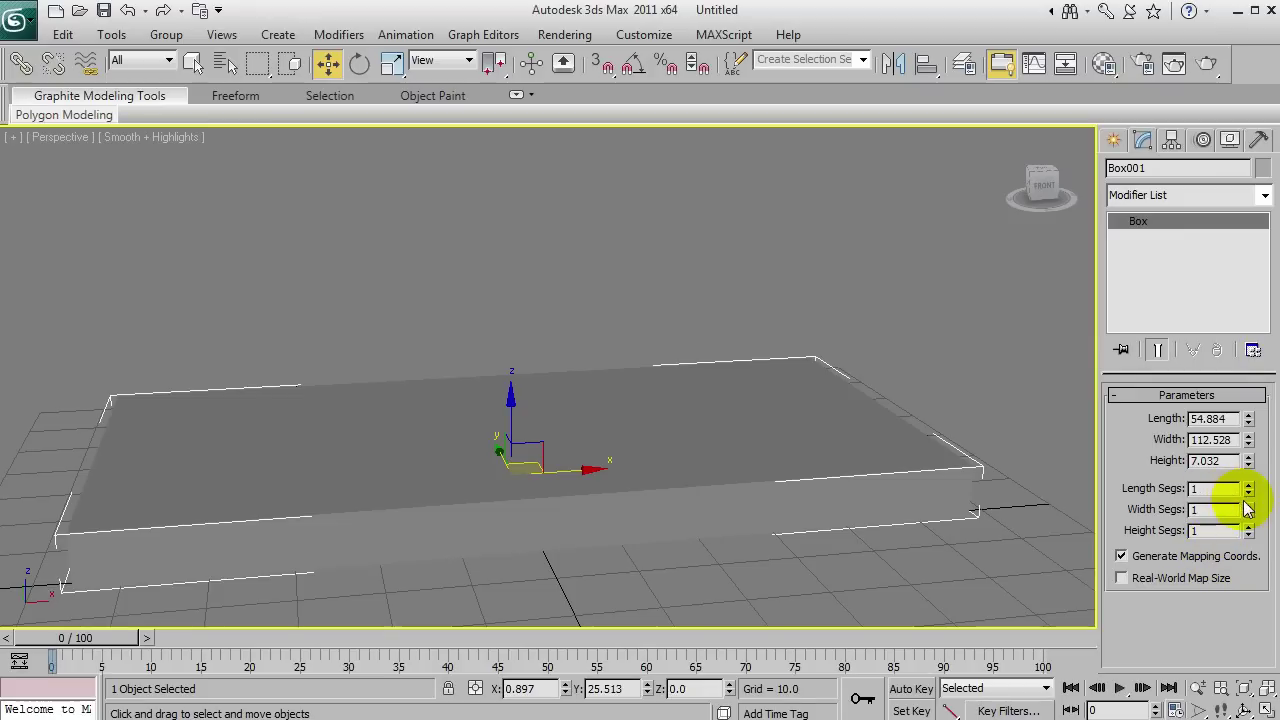
pyautogui.moveTo(112, 188); pyautogui.dragTo(122, 202, button='middle')
pyautogui.press('F4')
pyautogui.moveTo(424, 382); pyautogui.dragTo(480, 332, button='middle')
pyautogui.keyDown('alt'); pyautogui.moveTo(585, 384); pyautogui.dragTo(560, 410, button='middle'); pyautogui.keyUp('alt')
# Convert the box to an Editable Poly.
pyautogui.rightClick(1135, 225)
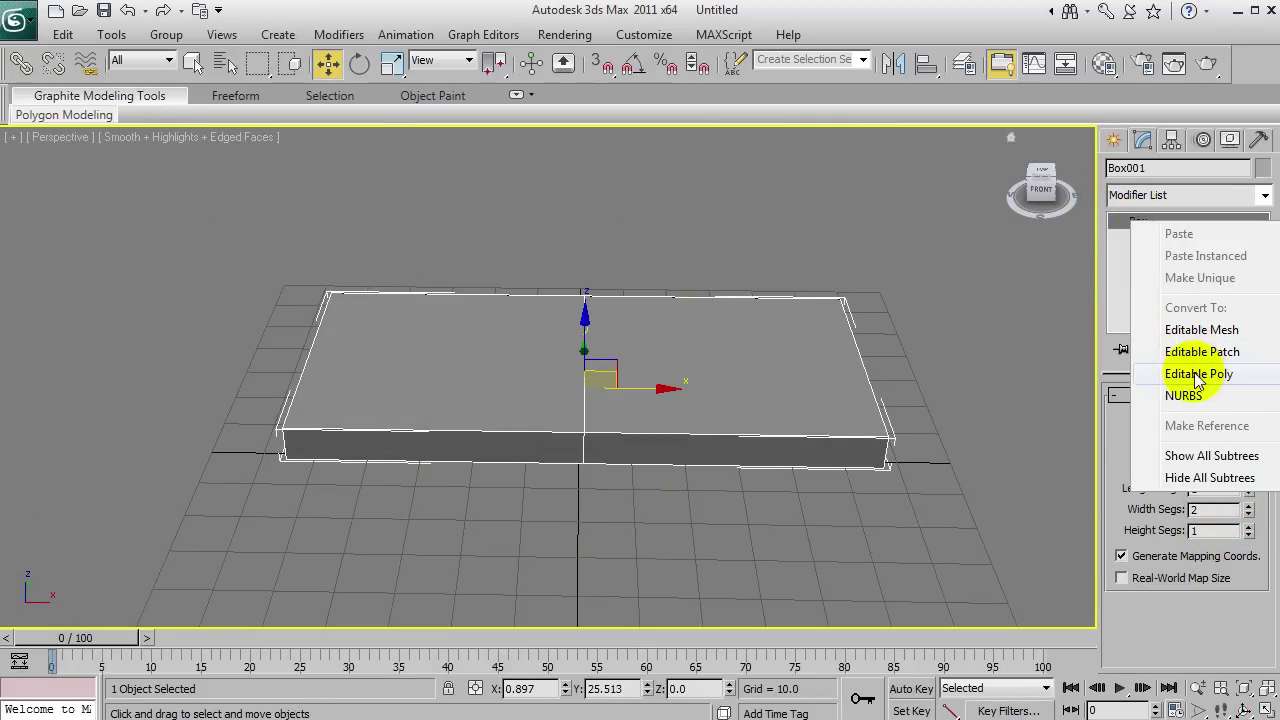
pyautogui.click(857, 269)
pyautogui.click(749, 352)
pyautogui.rightClick(749, 350)
pyautogui.moveTo(866, 540)
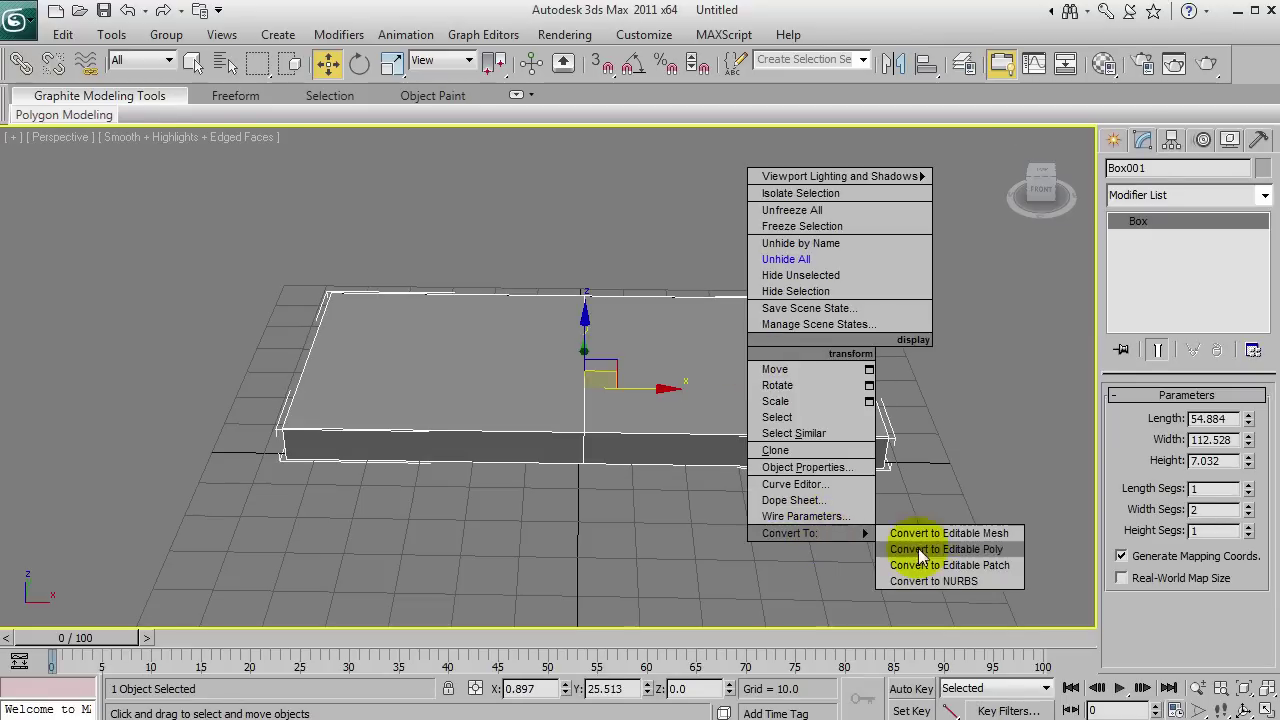
pyautogui.click(1157, 222)
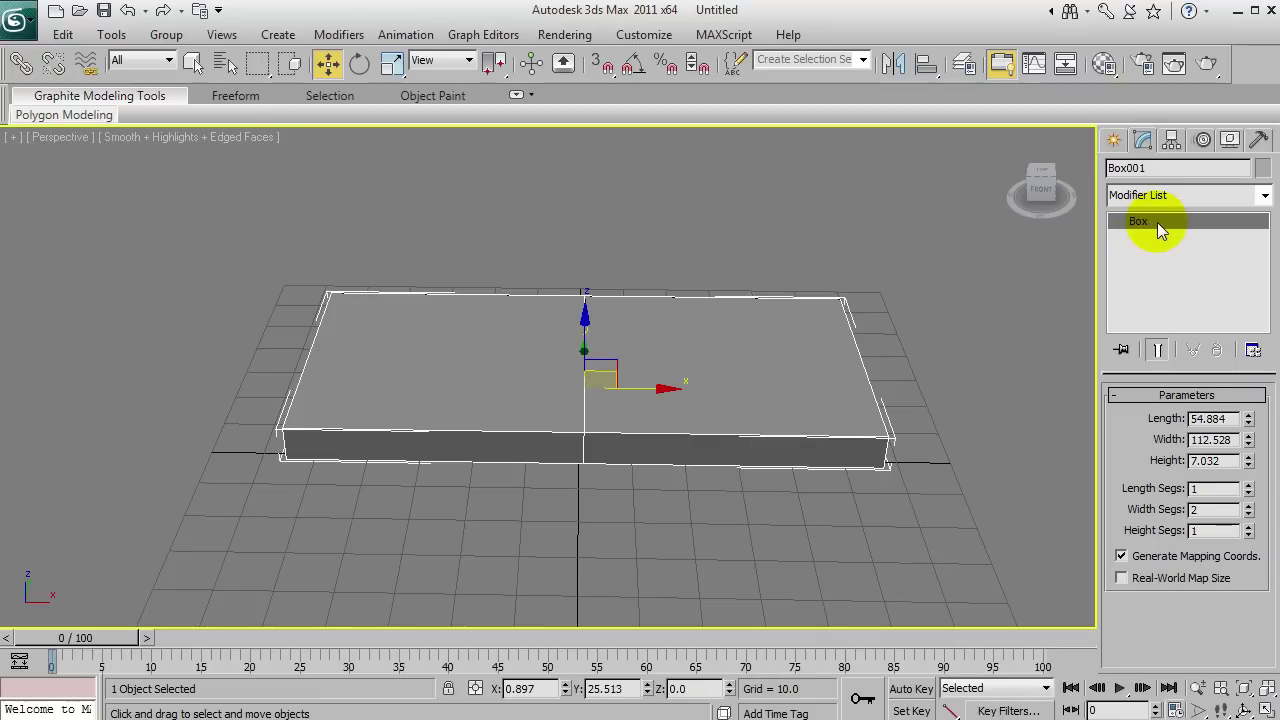
pyautogui.rightClick(1157, 222)
pyautogui.click(1146, 146)
pyautogui.rightClick(1144, 222)
pyautogui.click(1245, 366)
# Move the four middle vertices along X to about -17.1, making one section of the slab shorter than the other.
pyautogui.click(1119, 221)
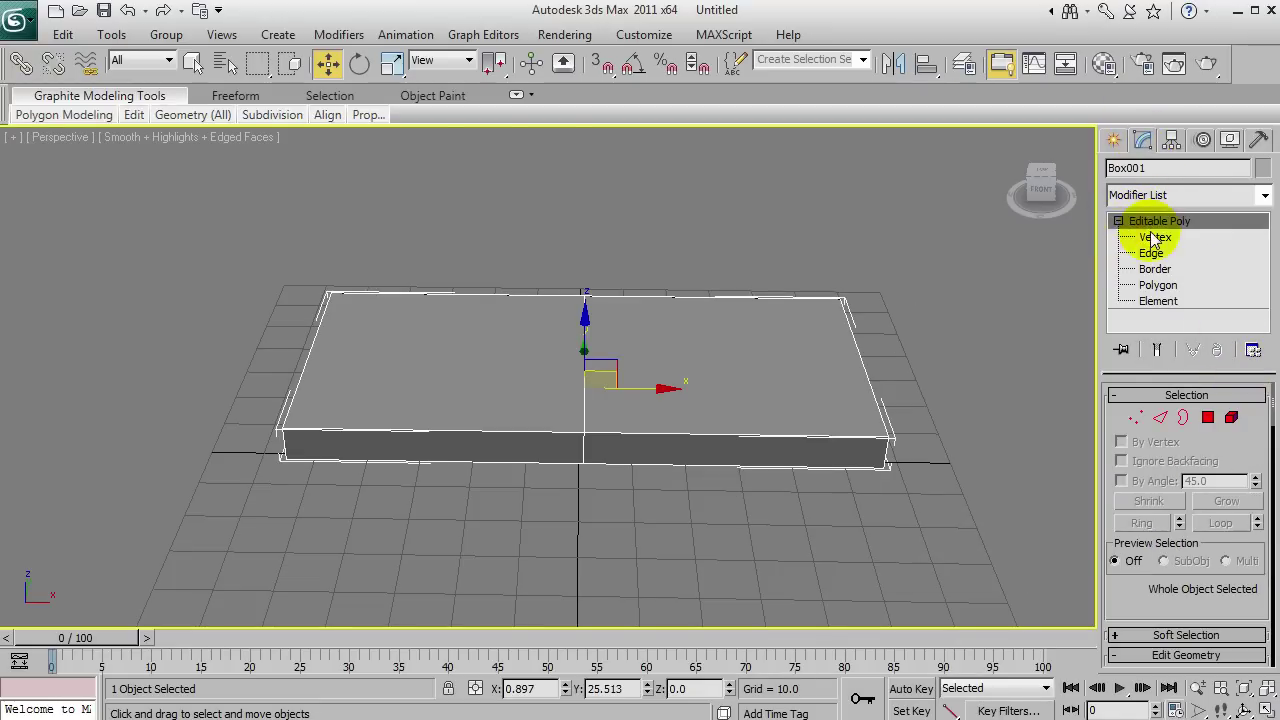
pyautogui.click(1150, 237)
pyautogui.moveTo(485, 247); pyautogui.dragTo(640, 510)
pyautogui.moveTo(648, 372); pyautogui.dragTo(563, 369)
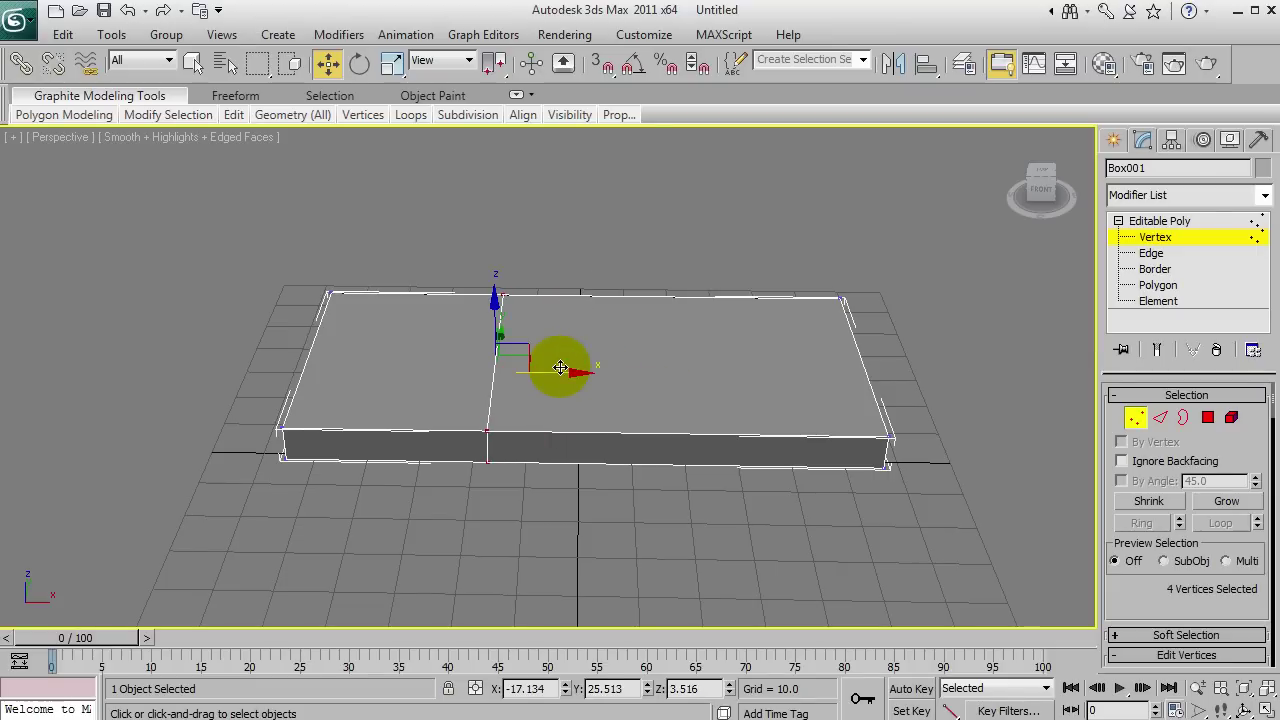
pyautogui.press('F3')
pyautogui.keyDown('alt'); pyautogui.moveTo(538, 403); pyautogui.dragTo(553, 386, button='middle'); pyautogui.keyUp('alt')
pyautogui.click(451, 278)
pyautogui.moveTo(462, 270); pyautogui.dragTo(565, 476)
pyautogui.click(658, 478)
# Extrude the front polygon of the shorter section outward to form the wing of an L-shaped slab.
pyautogui.click(1186, 287)
pyautogui.press('F3')
pyautogui.click(509, 451)
pyautogui.keyDown('alt'); pyautogui.moveTo(509, 451); pyautogui.dragTo(655, 425, button='middle'); pyautogui.keyUp('alt')
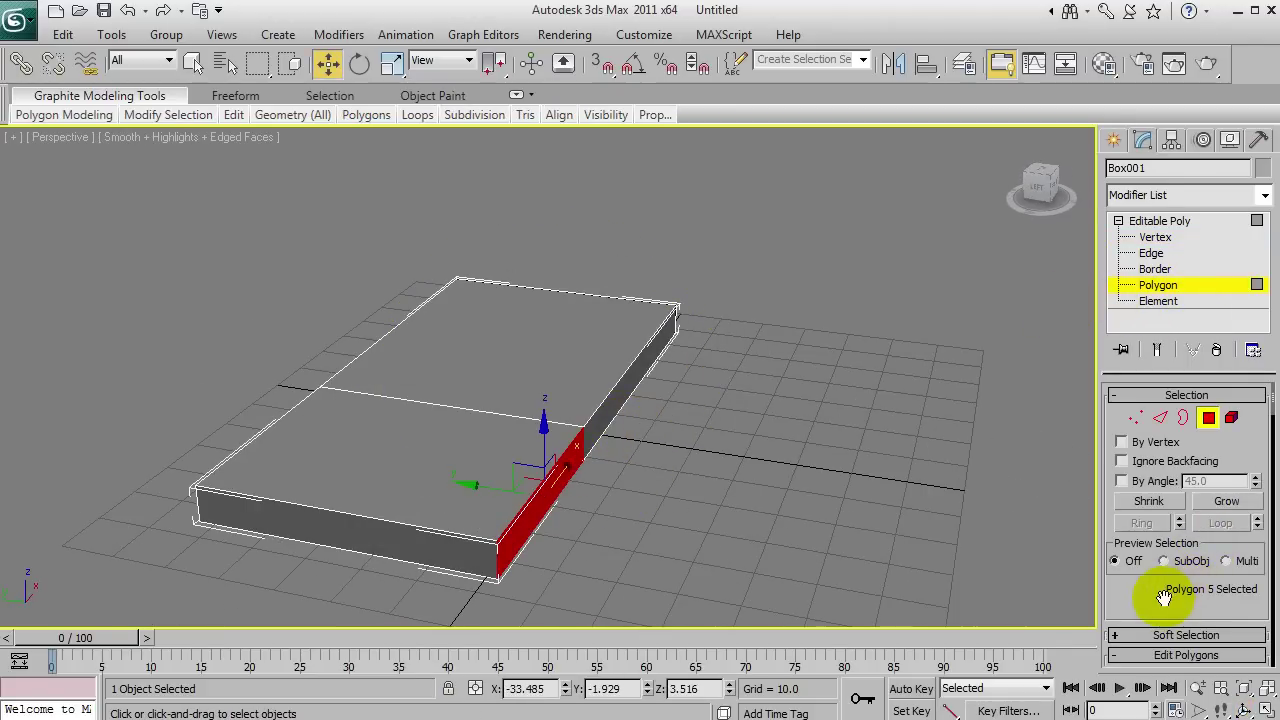
pyautogui.scroll(-3, 1163, 580)
pyautogui.click(1140, 505)
pyautogui.moveTo(537, 503); pyautogui.dragTo(652, 207)
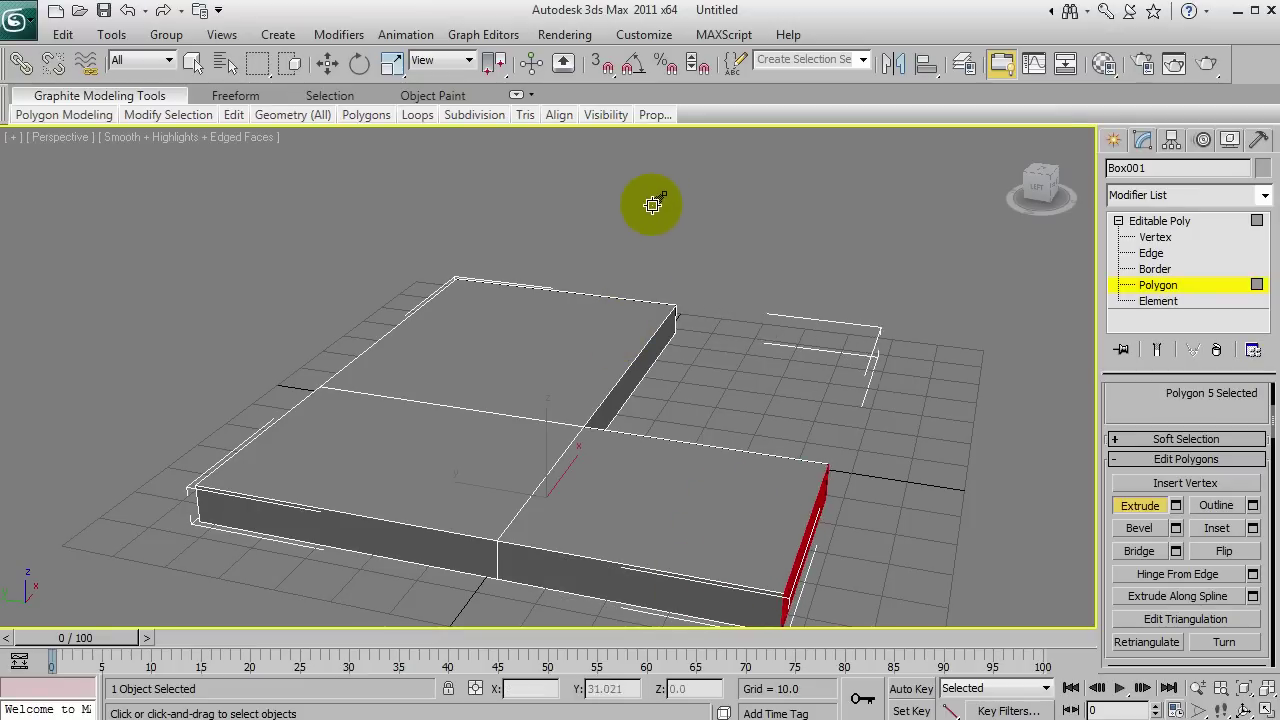
pyautogui.keyDown('alt'); pyautogui.moveTo(749, 423); pyautogui.dragTo(350, 405, button='middle'); pyautogui.keyUp('alt')
pyautogui.click(1158, 239)
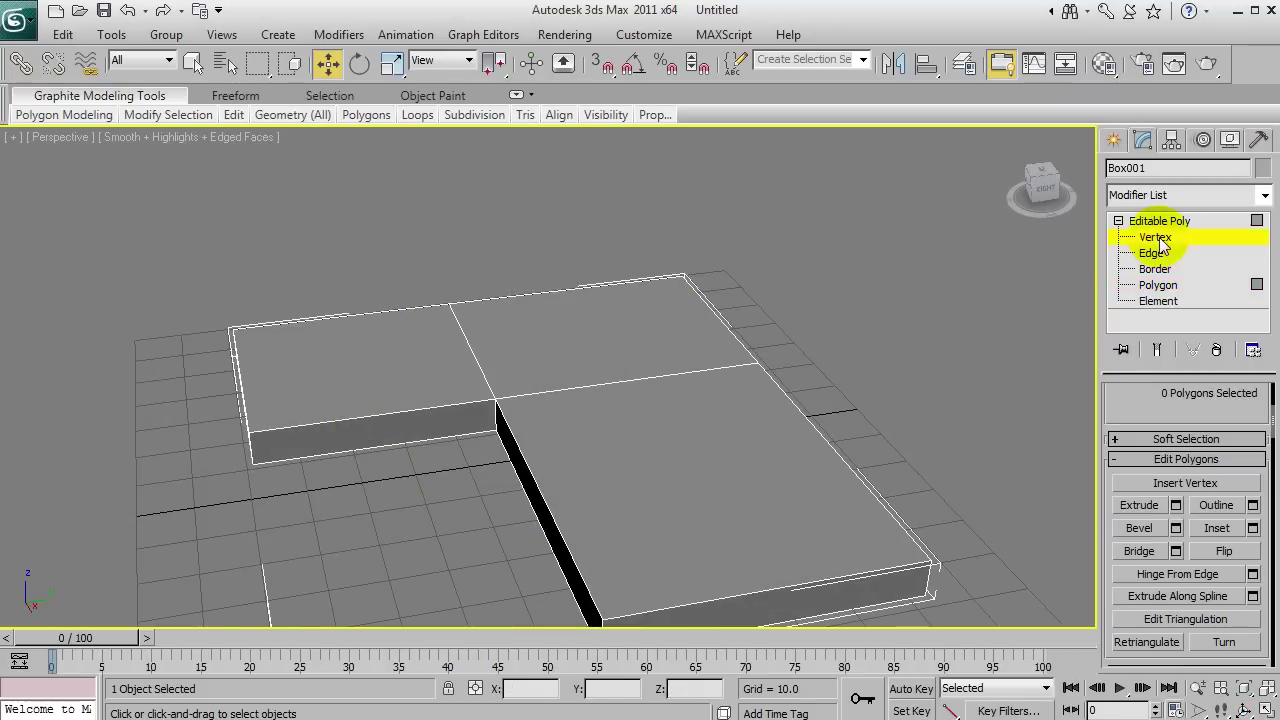
pyautogui.moveTo(306, 385); pyautogui.dragTo(405, 373)
pyautogui.keyDown('alt'); pyautogui.moveTo(417, 487); pyautogui.dragTo(600, 400, button='middle'); pyautogui.keyUp('alt')
pyautogui.click(1166, 220)
pyautogui.click(903, 436)
pyautogui.moveTo(515, 427)
pyautogui.keyDown('alt'); pyautogui.mouseDown(button='middle')
pyautogui.moveTo(543, 400)
pyautogui.moveTo(634, 423)
pyautogui.moveTo(586, 457)
pyautogui.moveTo(540, 397)
pyautogui.moveTo(534, 423)
pyautogui.moveTo(466, 391)
pyautogui.moveTo(371, 380)
pyautogui.moveTo(516, 389)
pyautogui.moveTo(523, 414)
pyautogui.mouseUp(button='middle'); pyautogui.keyUp('alt')
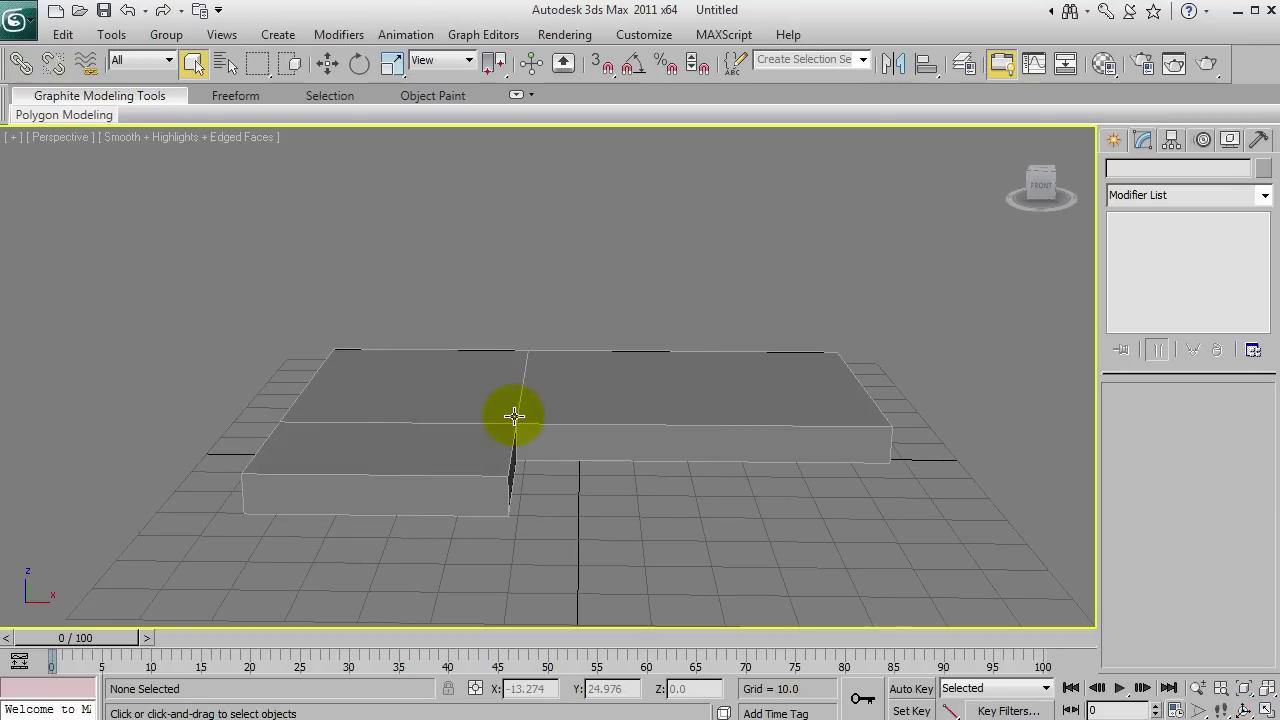
# Select the six lengthwise edges of the section with the wing and connect them to form the wing's centre line.
pyautogui.click(523, 414)
pyautogui.click(1152, 253)
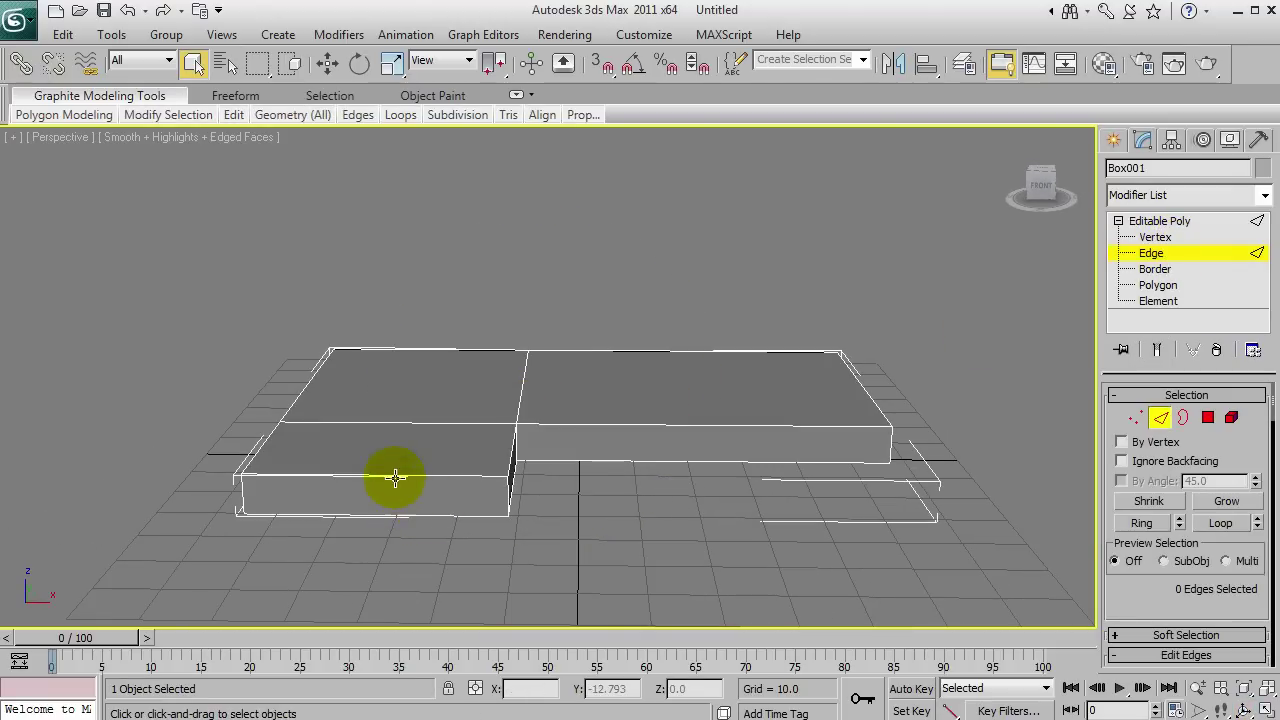
pyautogui.press('F3')
pyautogui.keyDown('alt'); pyautogui.moveTo(457, 451); pyautogui.dragTo(473, 437, button='middle'); pyautogui.keyUp('alt')
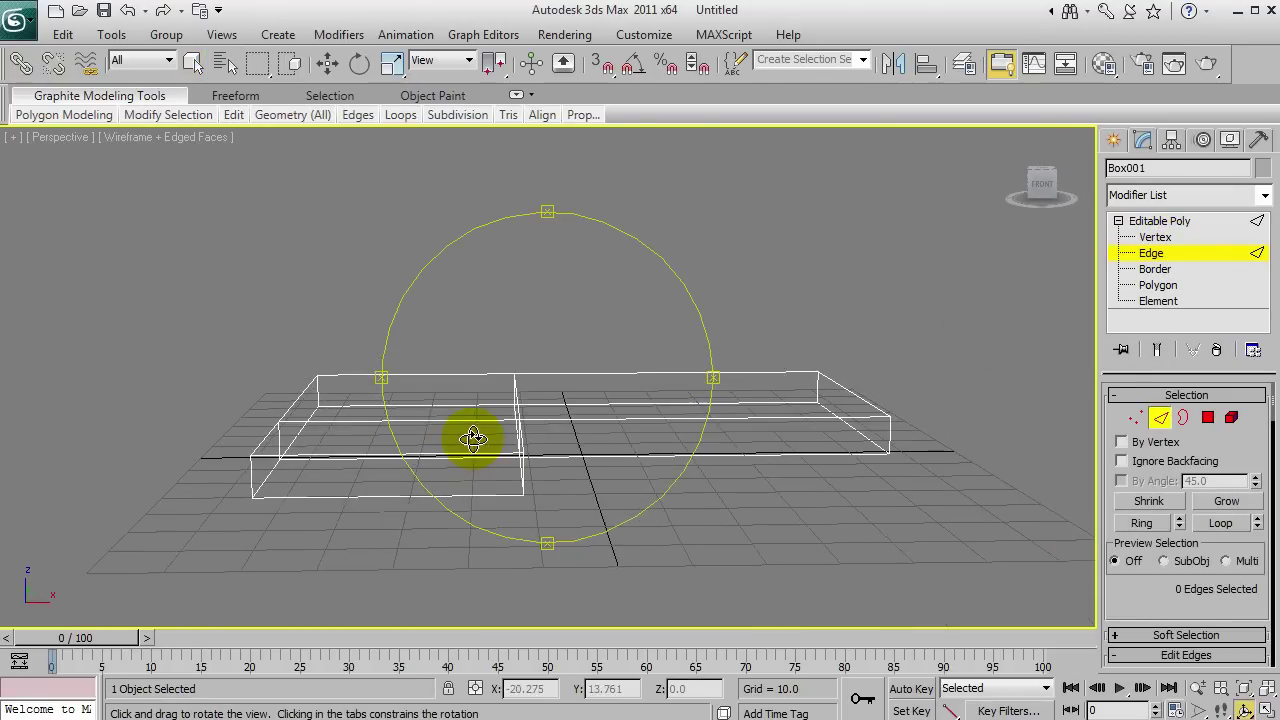
pyautogui.press('w')
pyautogui.moveTo(370, 304); pyautogui.dragTo(431, 581)
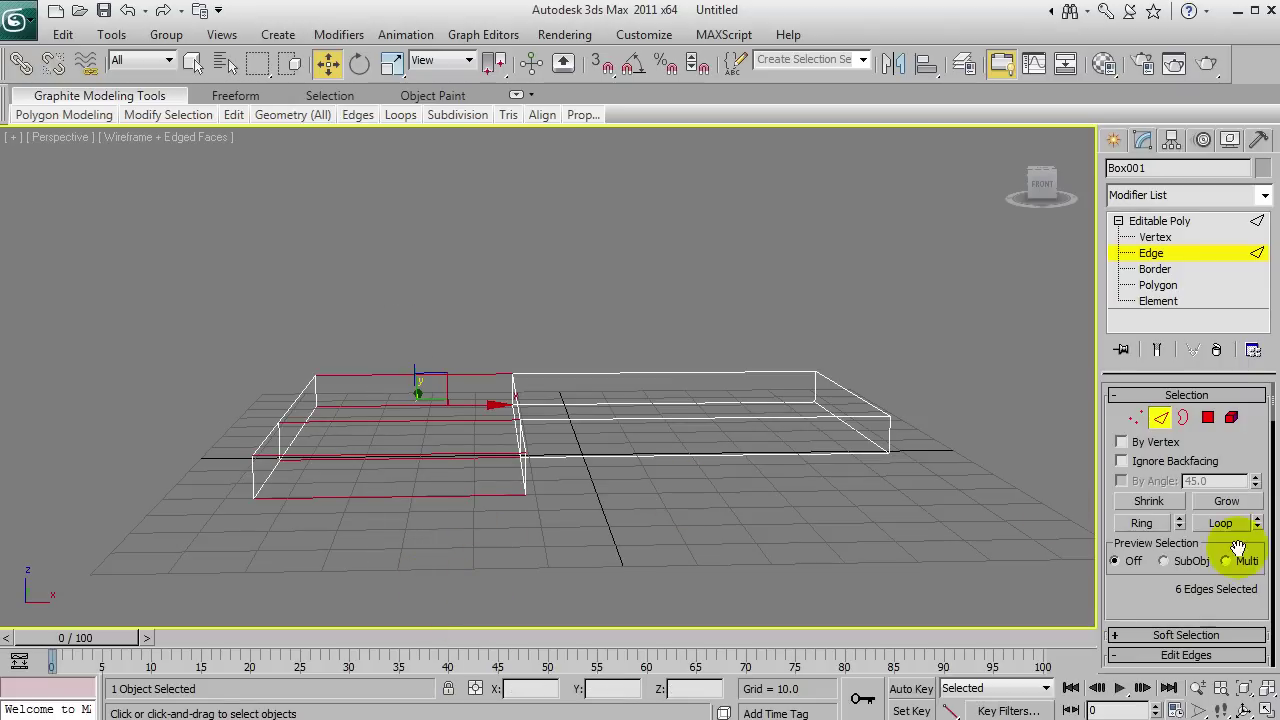
pyautogui.scroll(-5, 1155, 600)
pyautogui.scroll(-6, 1160, 600)
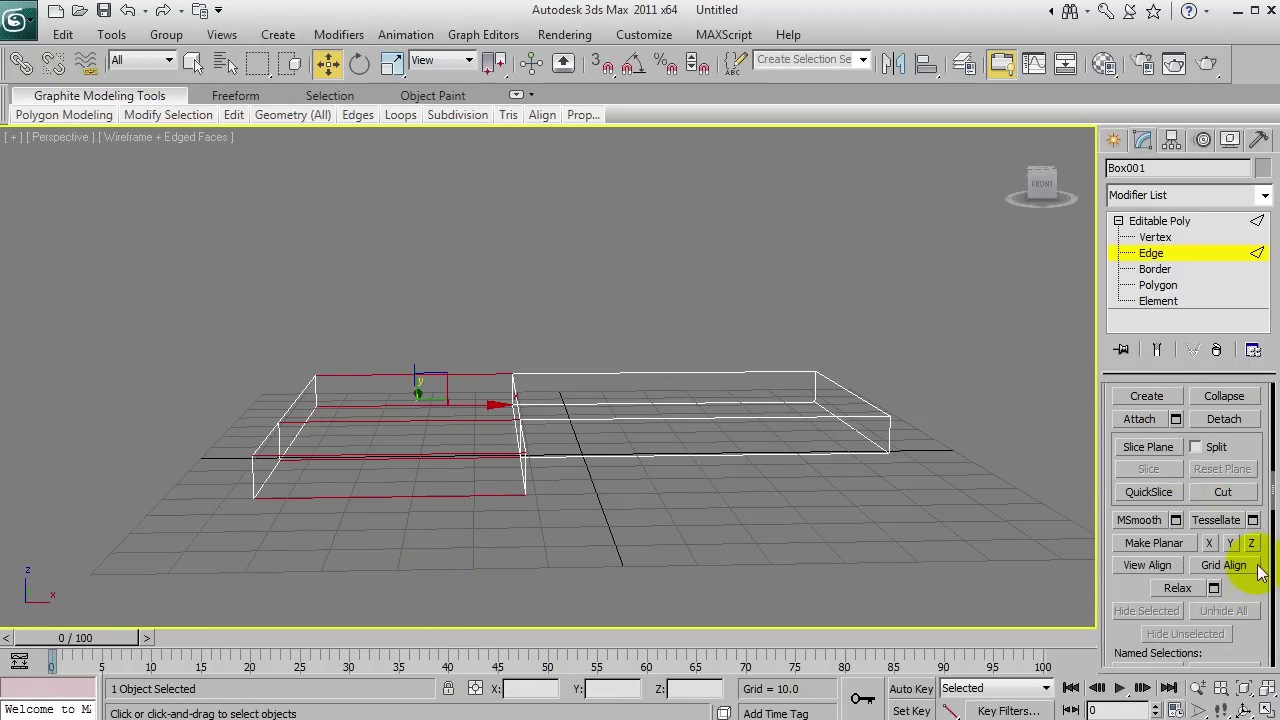
pyautogui.scroll(-4, 1260, 572)
pyautogui.scroll(6, 1260, 575)
pyautogui.scroll(5, 1260, 575)
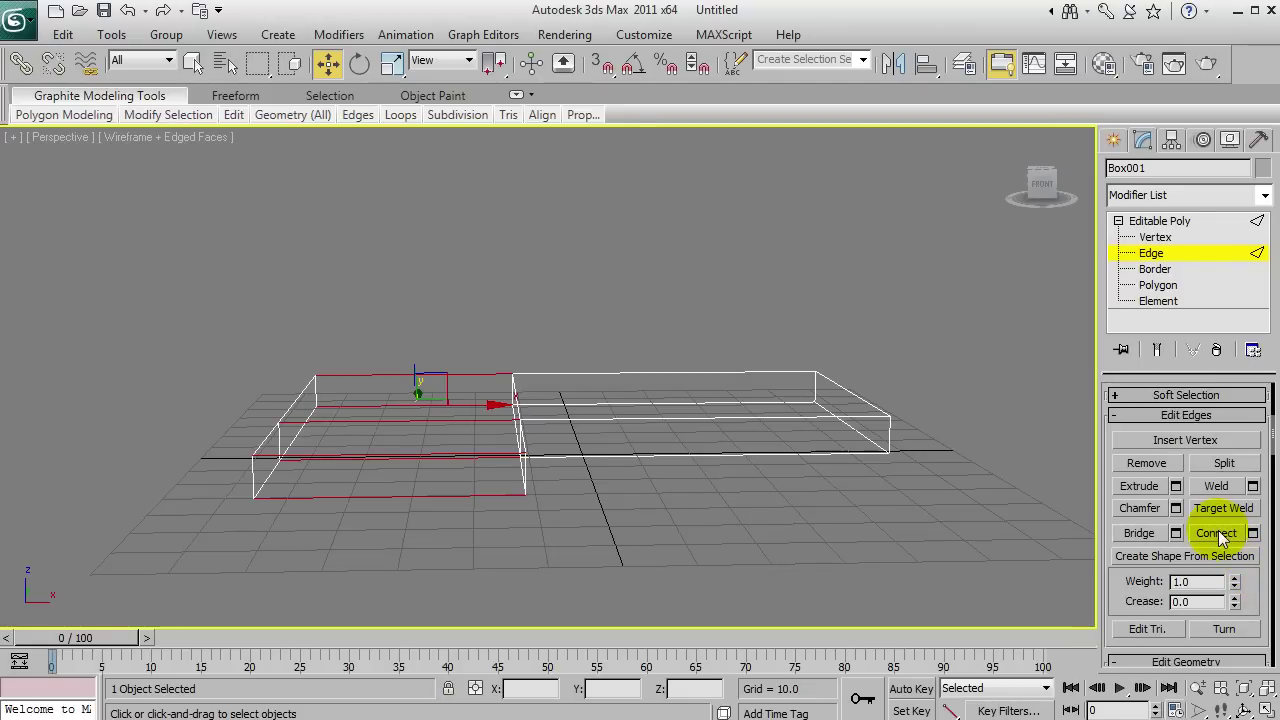
pyautogui.click(1216, 533)
# Select the edges across the main section's depth and connect them to form a centre line along its length.
pyautogui.moveTo(600, 466); pyautogui.dragTo(637, 508, button='middle')
pyautogui.moveTo(559, 457)
pyautogui.keyDown('alt'); pyautogui.mouseDown(button='middle')
pyautogui.moveTo(531, 471)
pyautogui.moveTo(529, 491)
pyautogui.moveTo(598, 383)
pyautogui.moveTo(563, 397)
pyautogui.moveTo(766, 357)
pyautogui.moveTo(762, 375)
pyautogui.mouseUp(button='middle'); pyautogui.keyUp('alt')
pyautogui.press('F3')
pyautogui.click(586, 541)
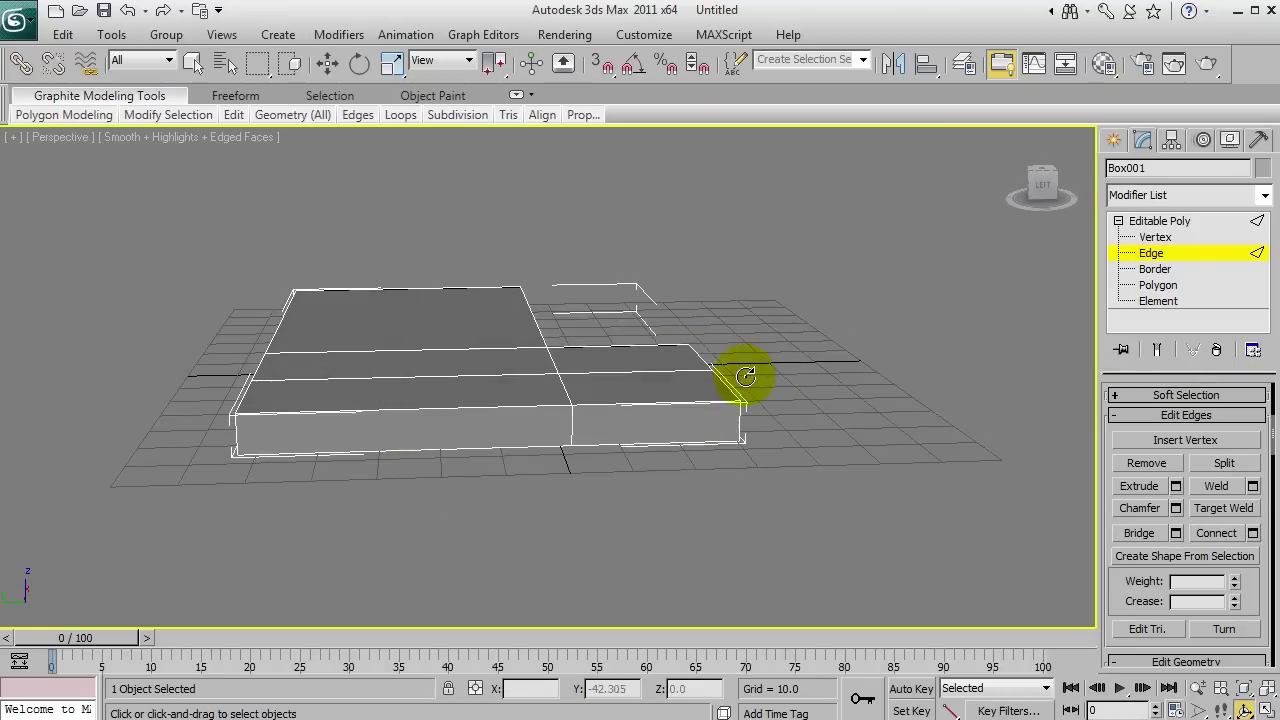
pyautogui.moveTo(371, 263); pyautogui.dragTo(521, 484)
pyautogui.click(1218, 541)
pyautogui.click(765, 456)
pyautogui.keyDown('alt'); pyautogui.moveTo(571, 352); pyautogui.dragTo(406, 388, button='middle'); pyautogui.keyUp('alt')
pyautogui.press('w')
# Select the six top vertices along both centre lines and raise them to about Z 31.25 as roof ridges.
pyautogui.click(1160, 237)
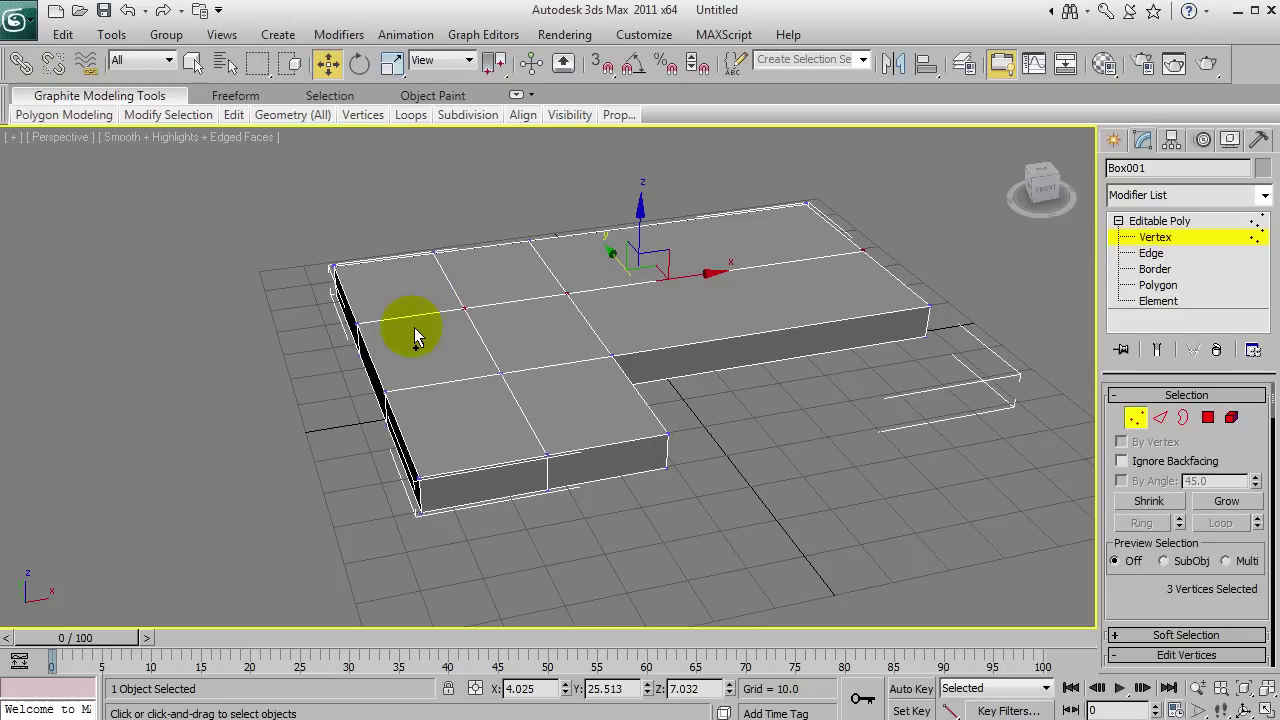
pyautogui.keyDown('ctrl'); pyautogui.click(500, 372); pyautogui.keyUp('ctrl')
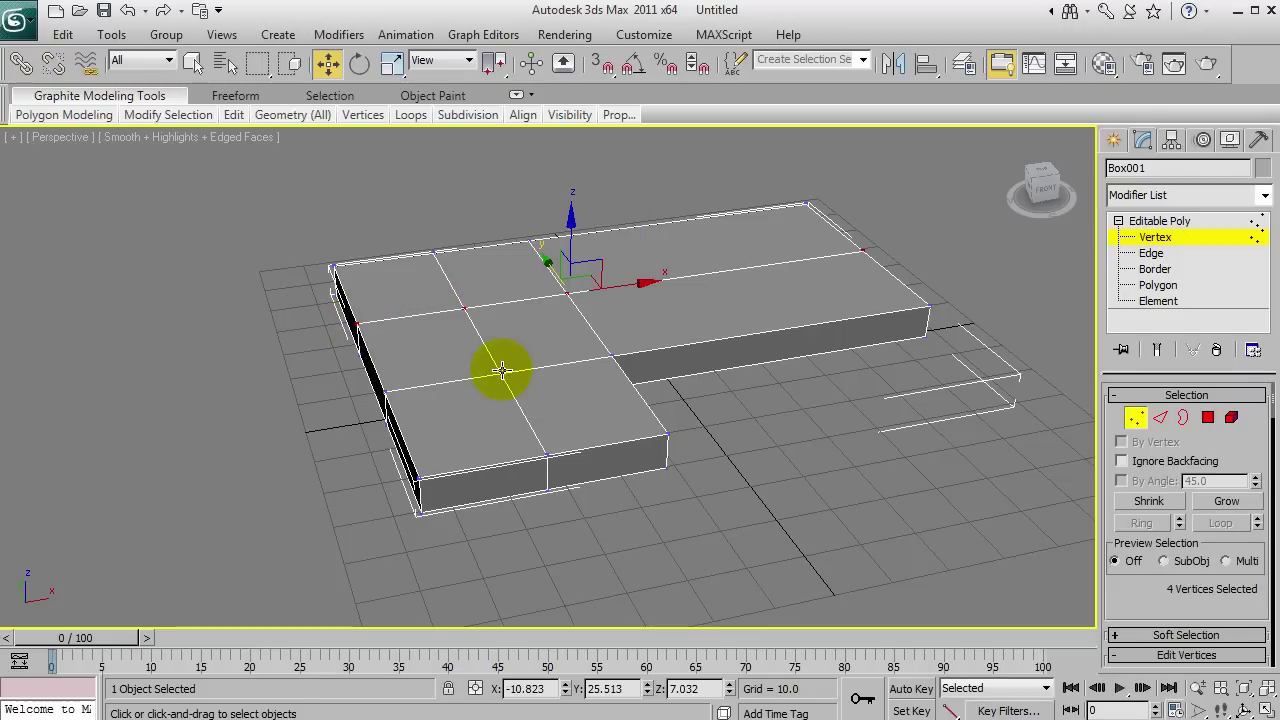
pyautogui.keyDown('ctrl'); pyautogui.click(548, 455); pyautogui.keyUp('ctrl')
pyautogui.moveTo(553, 284); pyautogui.dragTo(570, 154)
pyautogui.keyDown('alt'); pyautogui.moveTo(570, 154); pyautogui.dragTo(563, 245, button='middle'); pyautogui.keyUp('alt')
# Examine the raised roof from several sides, especially the surfaces where the two gables meet.
pyautogui.keyDown('alt'); pyautogui.moveTo(471, 171); pyautogui.dragTo(690, 247, button='middle'); pyautogui.keyUp('alt')
pyautogui.moveTo(604, 308)
pyautogui.keyDown('alt'); pyautogui.mouseDown(button='middle')
pyautogui.moveTo(651, 357)
pyautogui.moveTo(601, 287)
pyautogui.mouseUp(button='middle'); pyautogui.keyUp('alt')
pyautogui.keyDown('alt'); pyautogui.moveTo(390, 310); pyautogui.dragTo(556, 374, button='middle'); pyautogui.keyUp('alt')
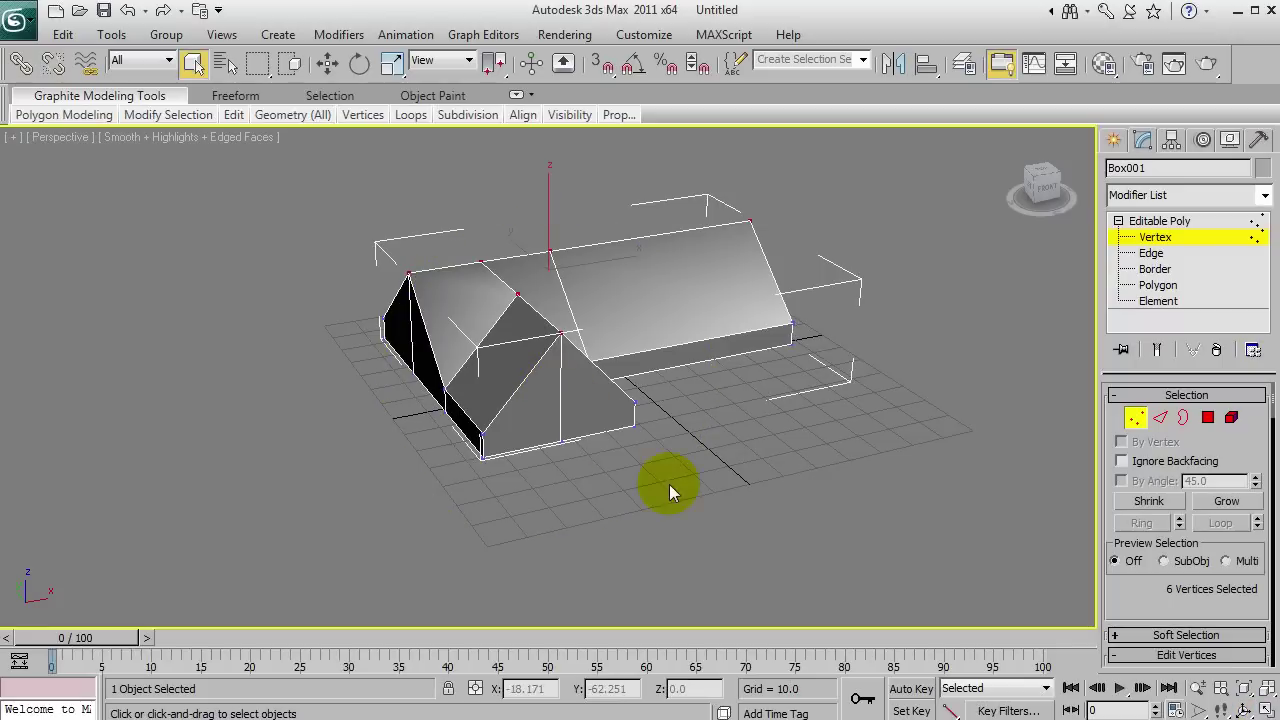
pyautogui.moveTo(668, 489); pyautogui.dragTo(566, 557, button='middle')
pyautogui.keyDown('alt'); pyautogui.moveTo(572, 380); pyautogui.dragTo(594, 449, button='middle'); pyautogui.keyUp('alt')
pyautogui.scroll(4, 500, 388)
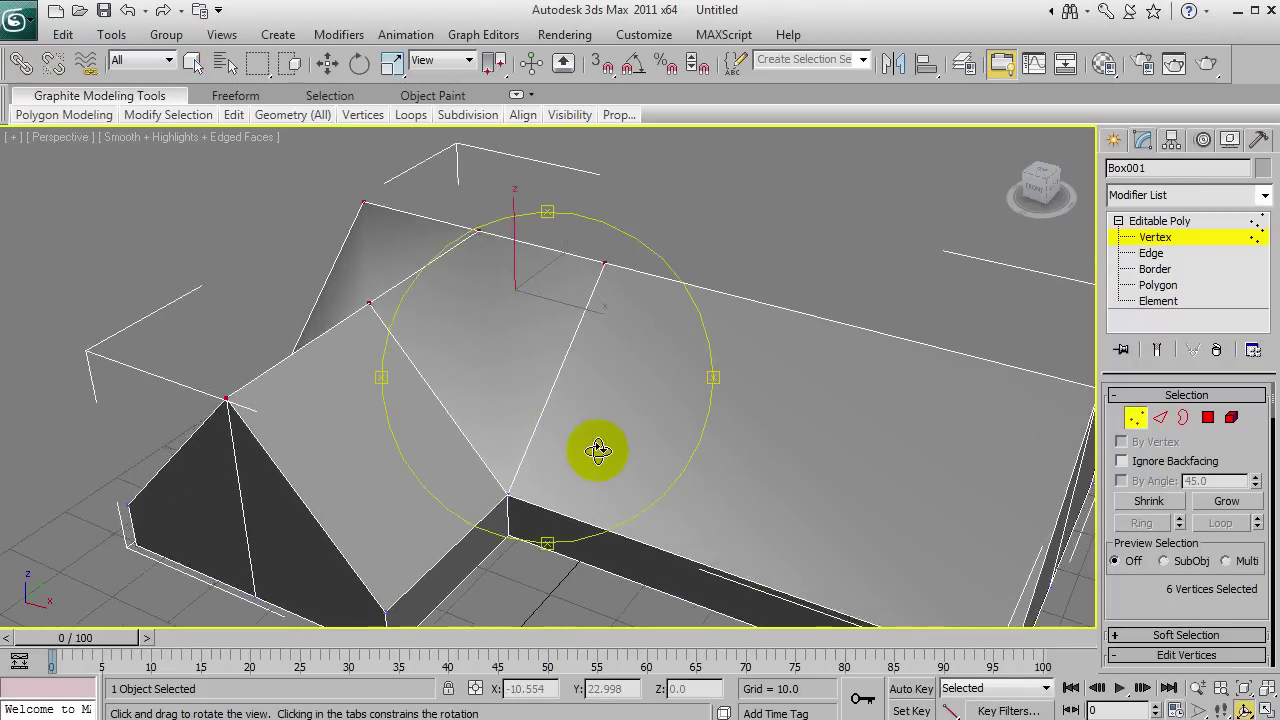
pyautogui.scroll(-4, 580, 449)
pyautogui.moveTo(566, 449); pyautogui.dragTo(557, 409)
pyautogui.rightClick(557, 409)
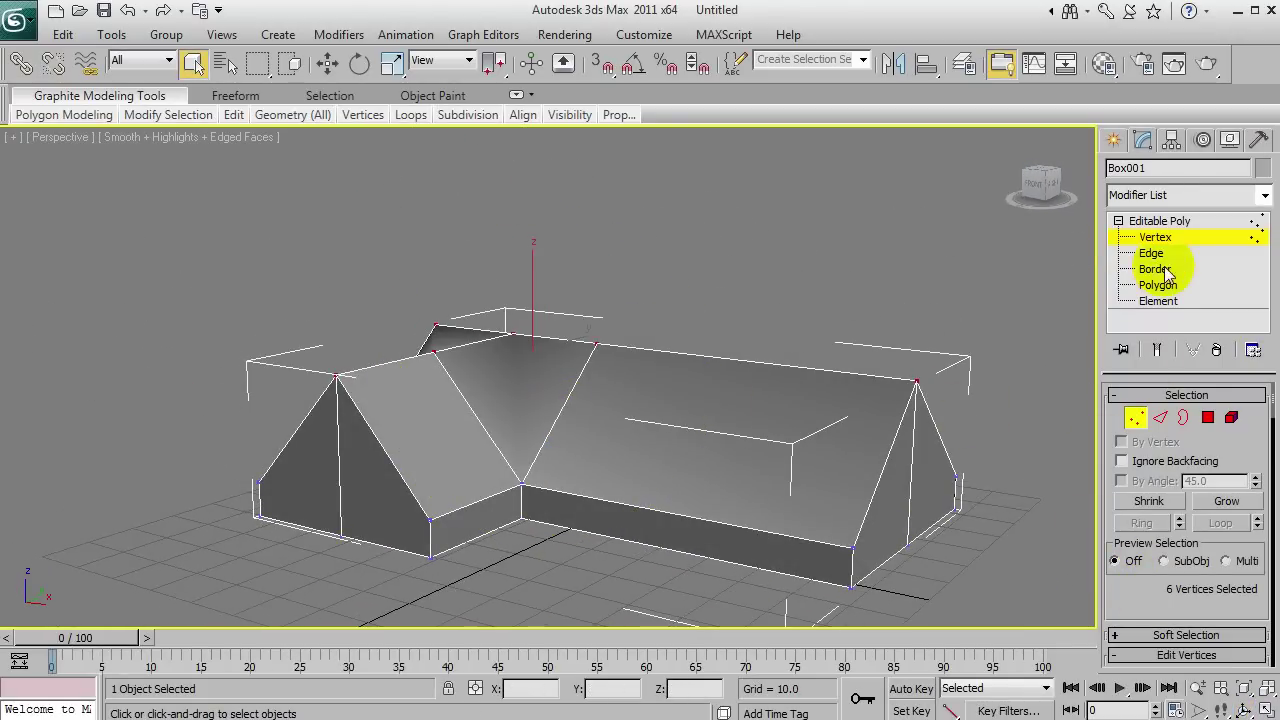
# Cut a valley edge from the vertex where the ridges meet down to the inner corner of the L shape.
pyautogui.click(1160, 222)
pyautogui.click(1155, 237)
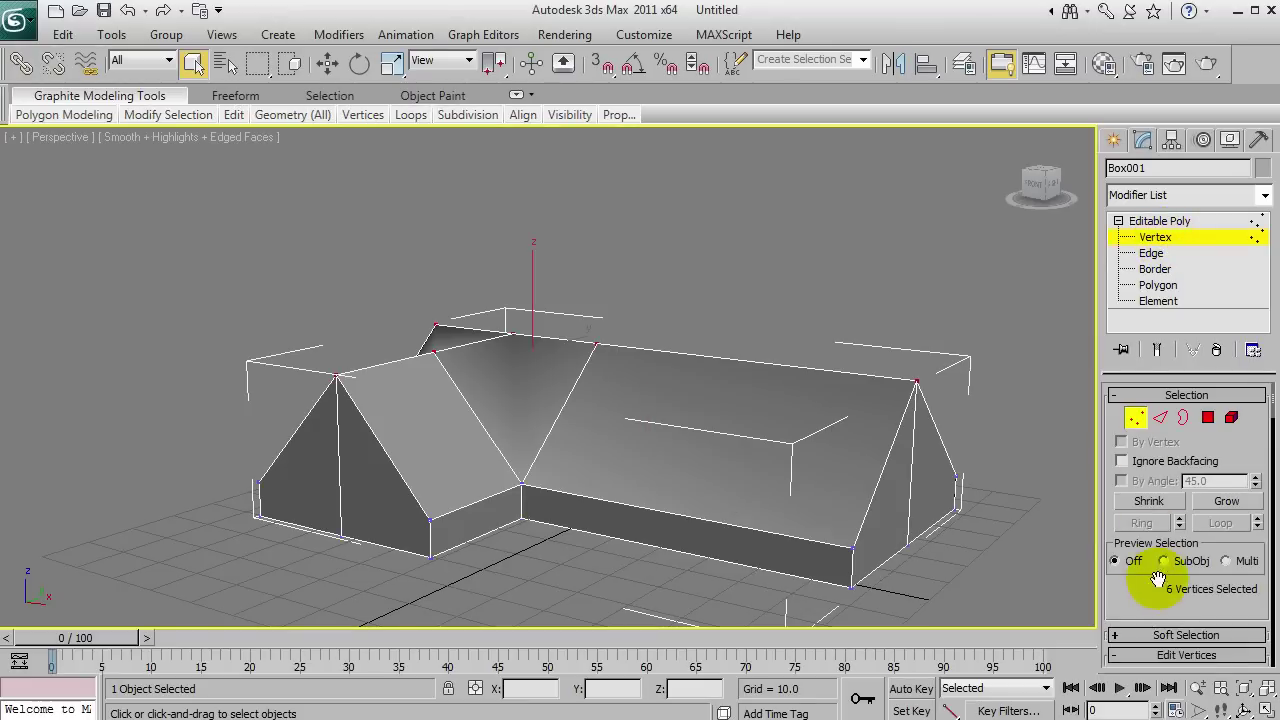
pyautogui.scroll(-3, 1160, 588)
pyautogui.scroll(-5, 1160, 585)
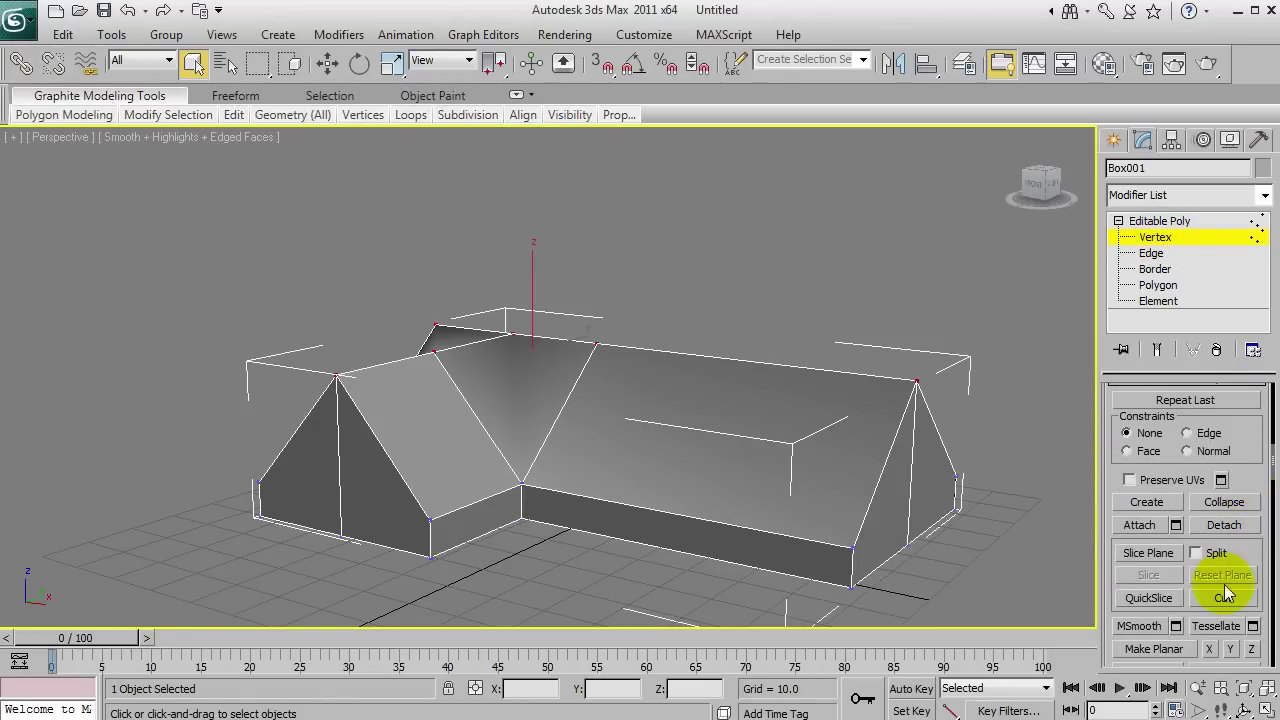
pyautogui.scroll(5, 520, 320)
pyautogui.hotkey('ctrl', 'r')
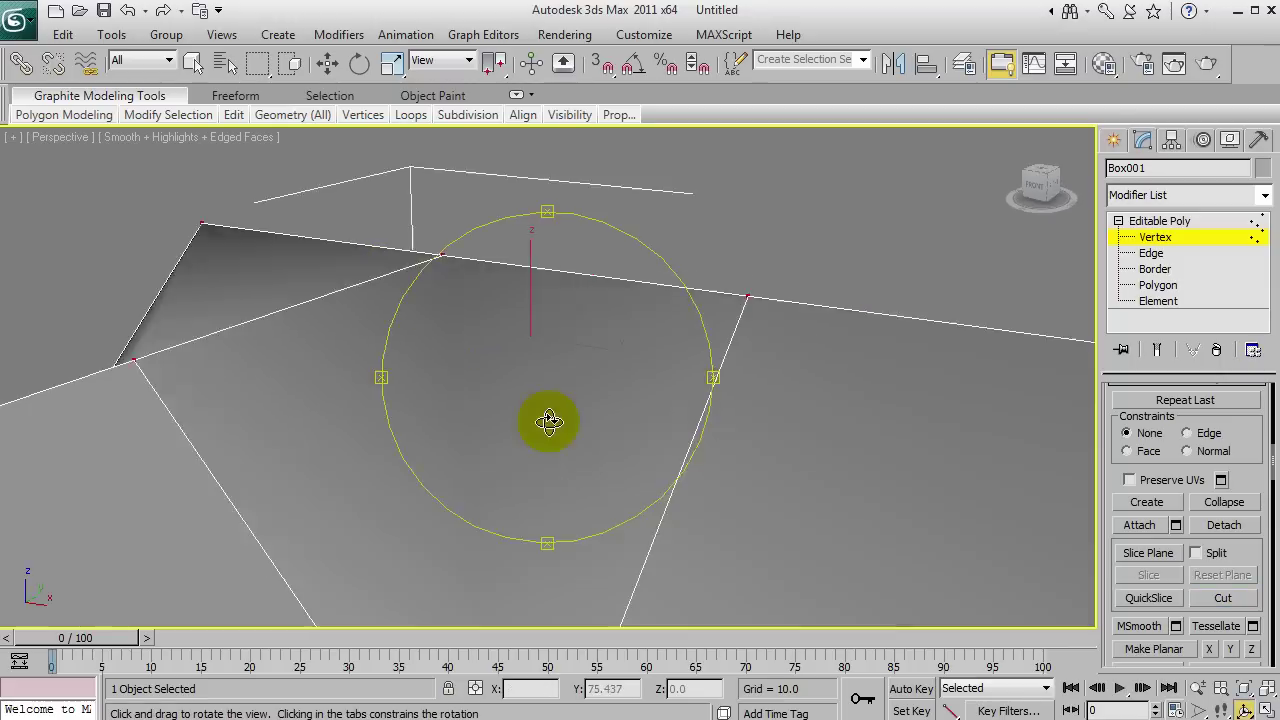
pyautogui.moveTo(575, 430); pyautogui.dragTo(517, 463)
pyautogui.rightClick(517, 463)
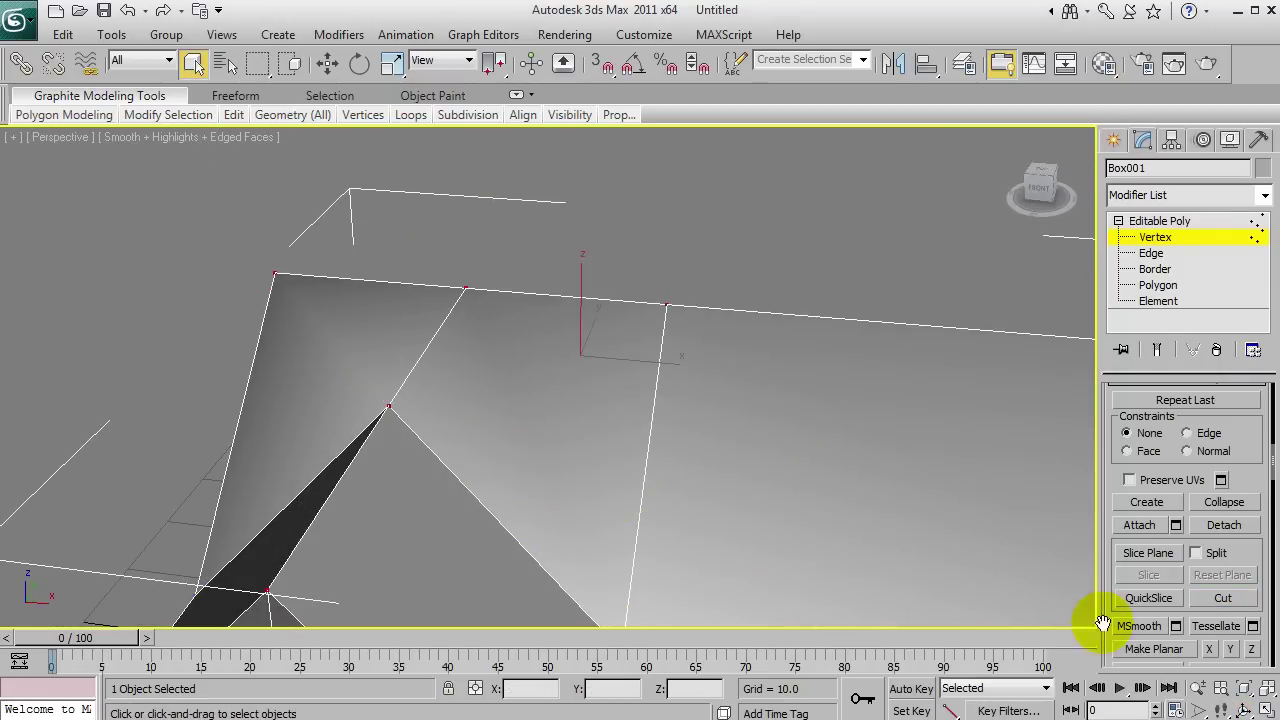
pyautogui.moveTo(614, 507); pyautogui.dragTo(608, 438, button='middle')
pyautogui.hotkey('ctrl', 'r')
pyautogui.moveTo(611, 446); pyautogui.dragTo(566, 462)
pyautogui.rightClick(566, 462)
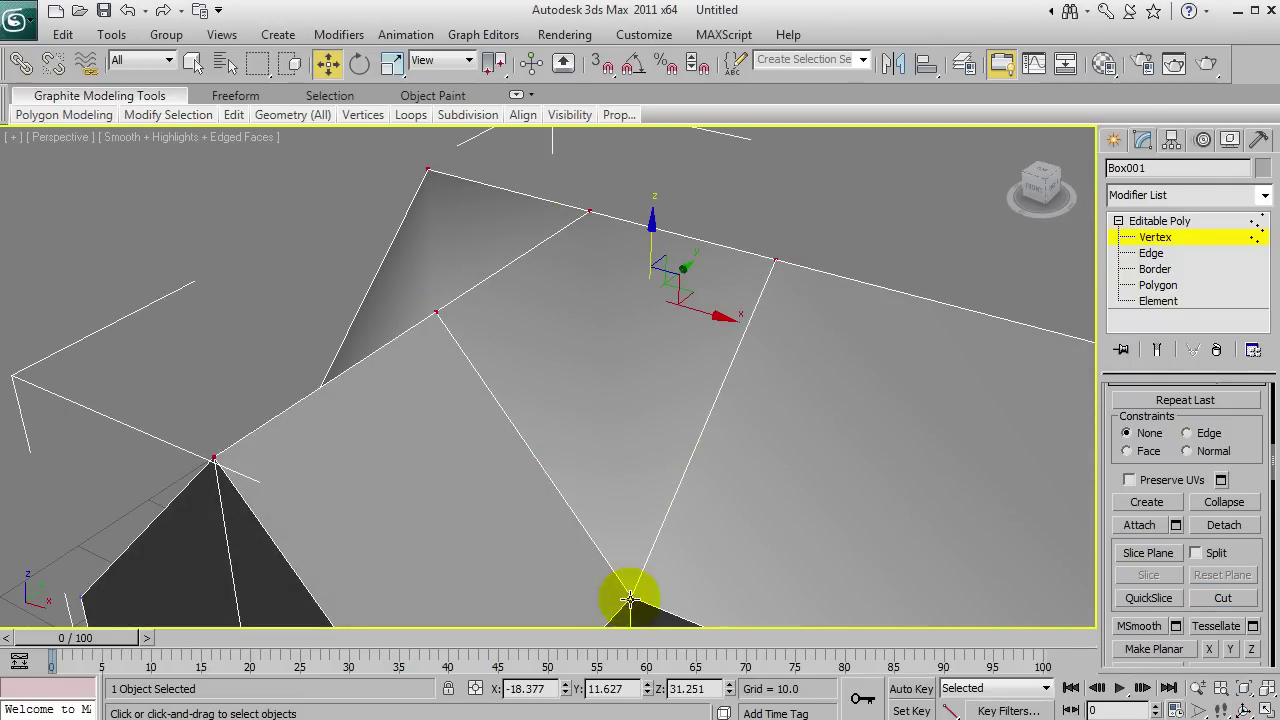
pyautogui.click(1224, 594)
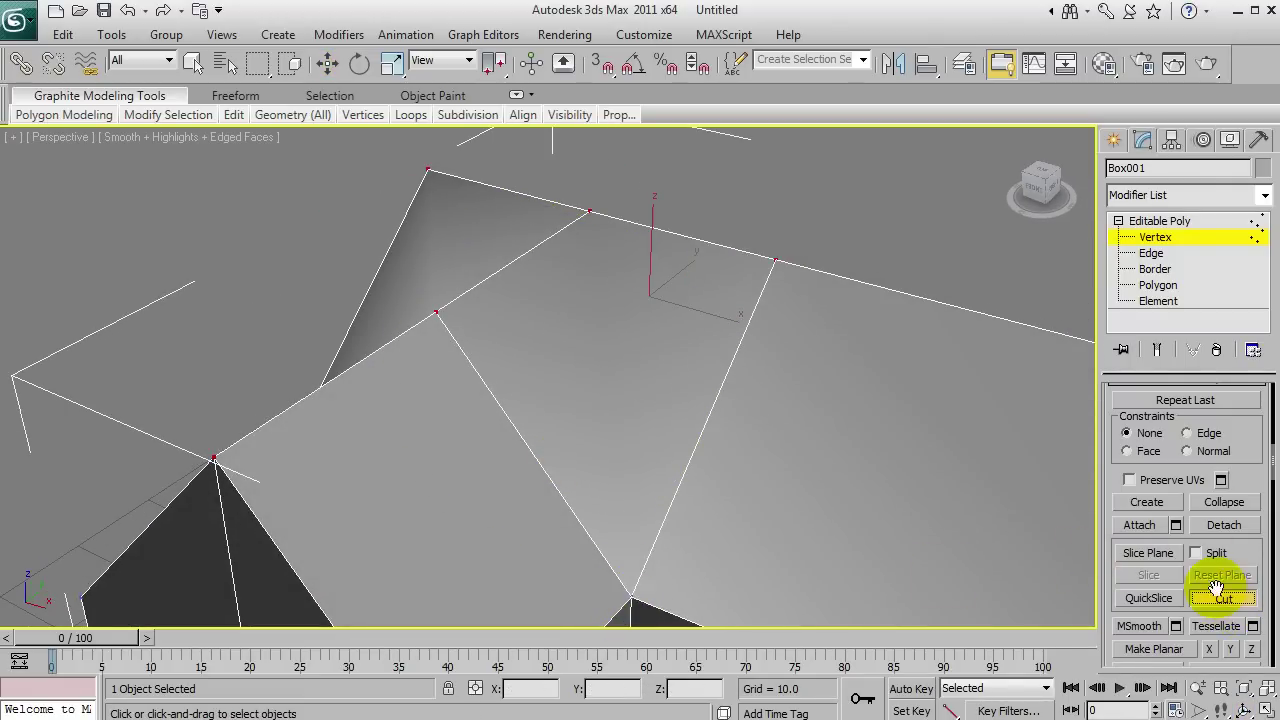
pyautogui.click(588, 211)
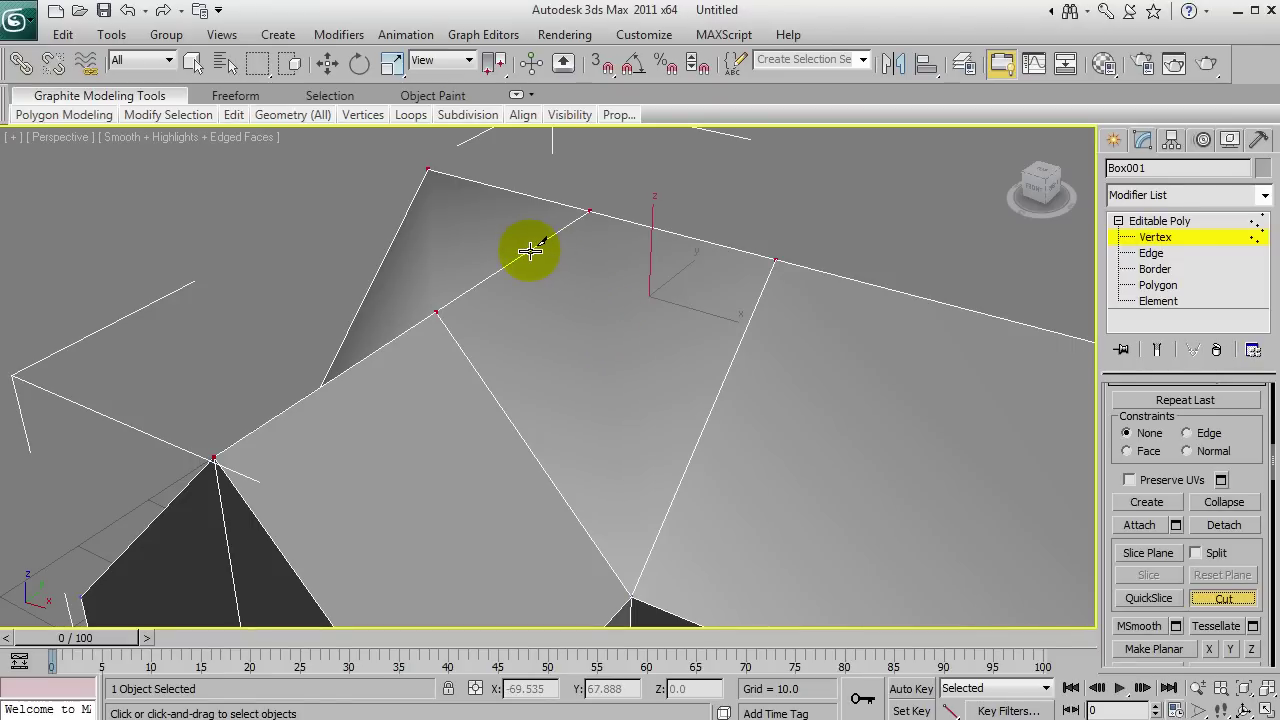
pyautogui.click(589, 214)
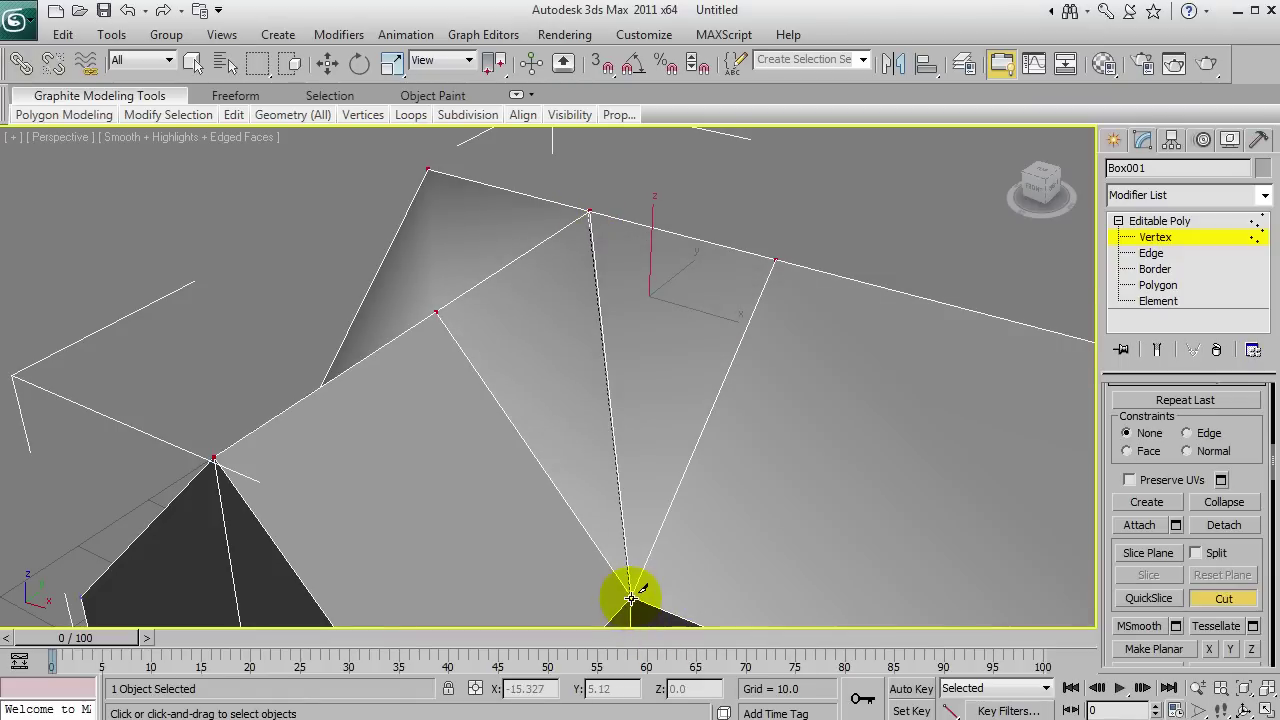
pyautogui.click(632, 597)
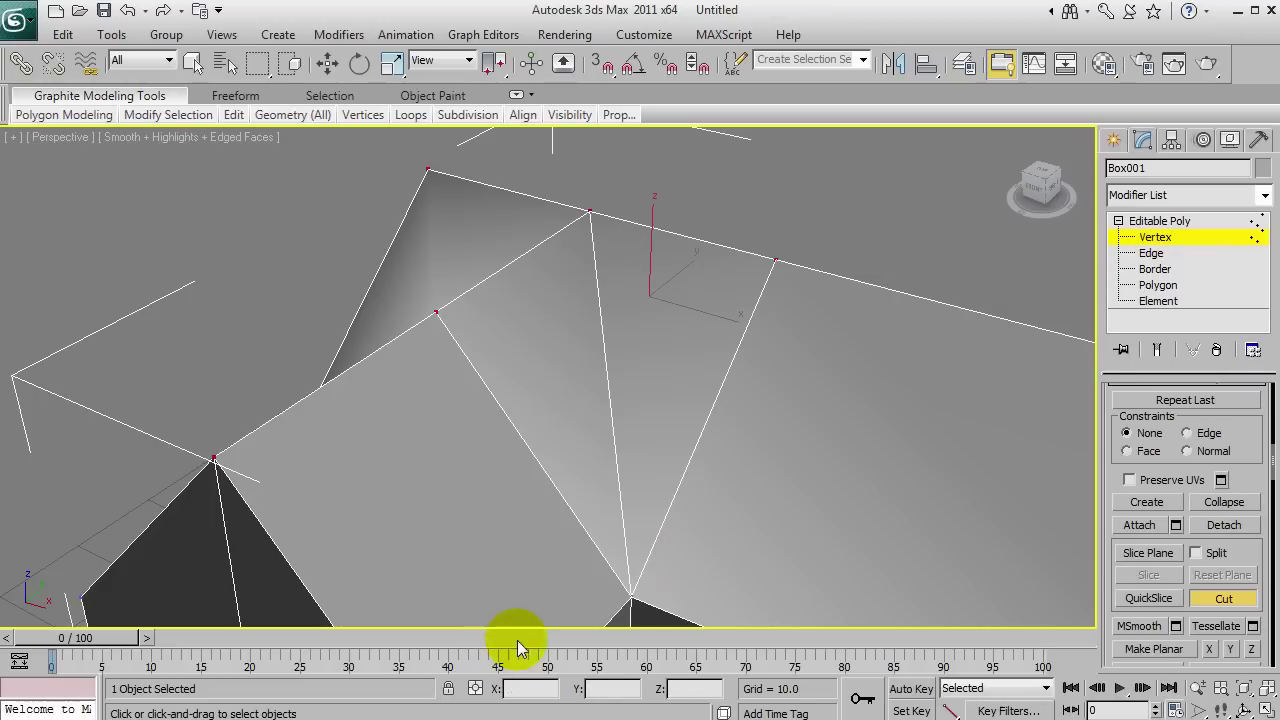
# Cut a matching valley edge on the wing's outer side, from the eave vertex up to the ridge junction.
pyautogui.hotkey('ctrl', 'r')
pyautogui.moveTo(577, 443); pyautogui.dragTo(546, 404)
pyautogui.rightClick(546, 404)
pyautogui.click(1212, 600)
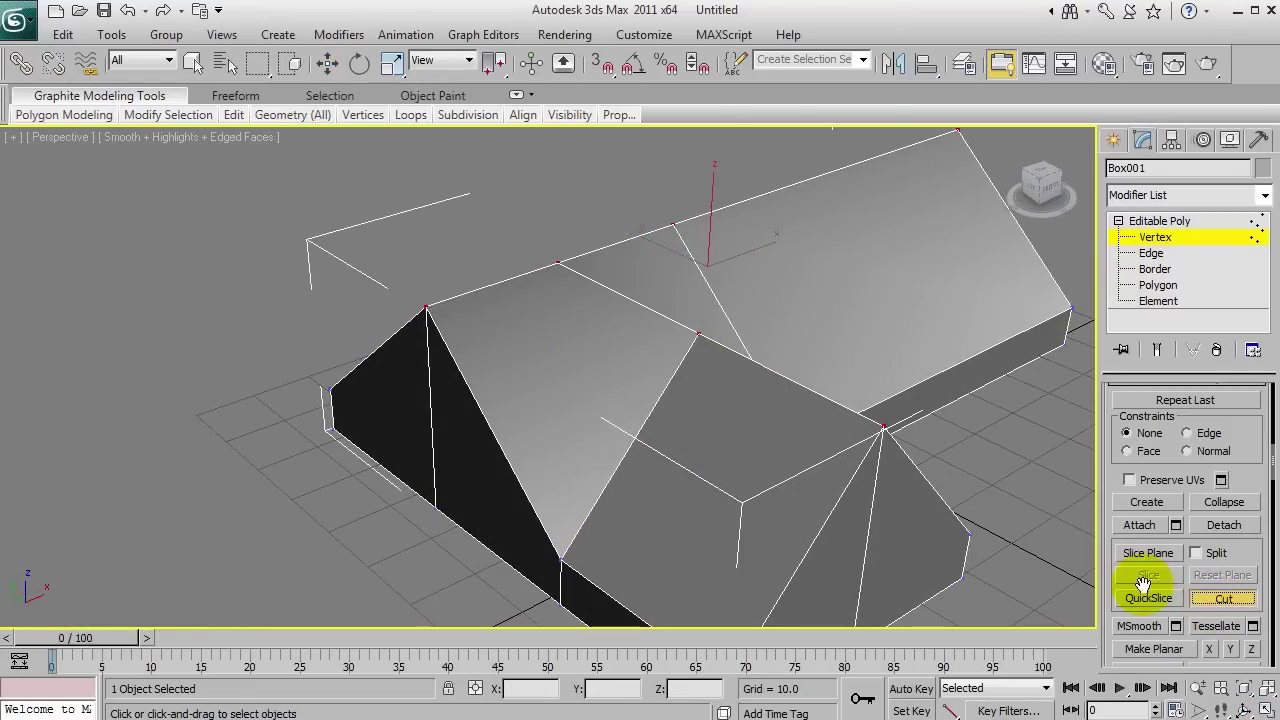
pyautogui.click(562, 557)
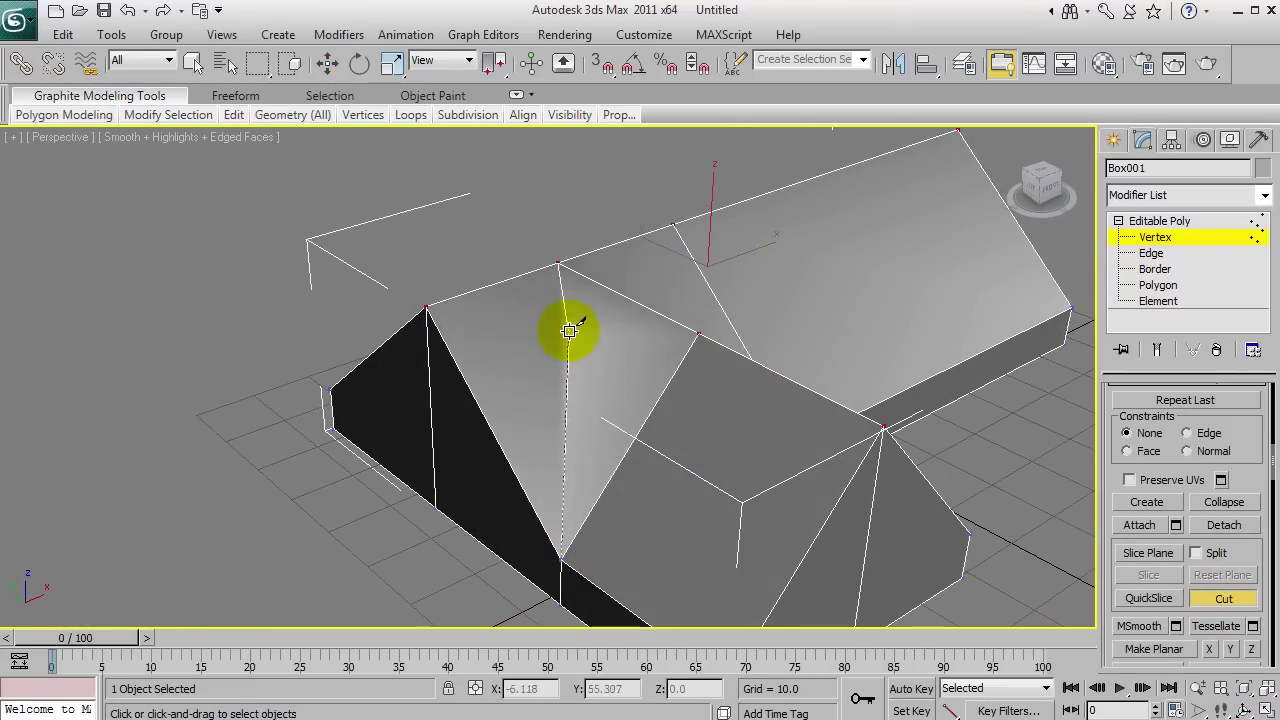
pyautogui.click(559, 263)
pyautogui.hotkey('ctrl', 'r')
pyautogui.moveTo(623, 494); pyautogui.dragTo(483, 421)
pyautogui.moveTo(584, 462); pyautogui.dragTo(820, 460)
pyautogui.press('w')
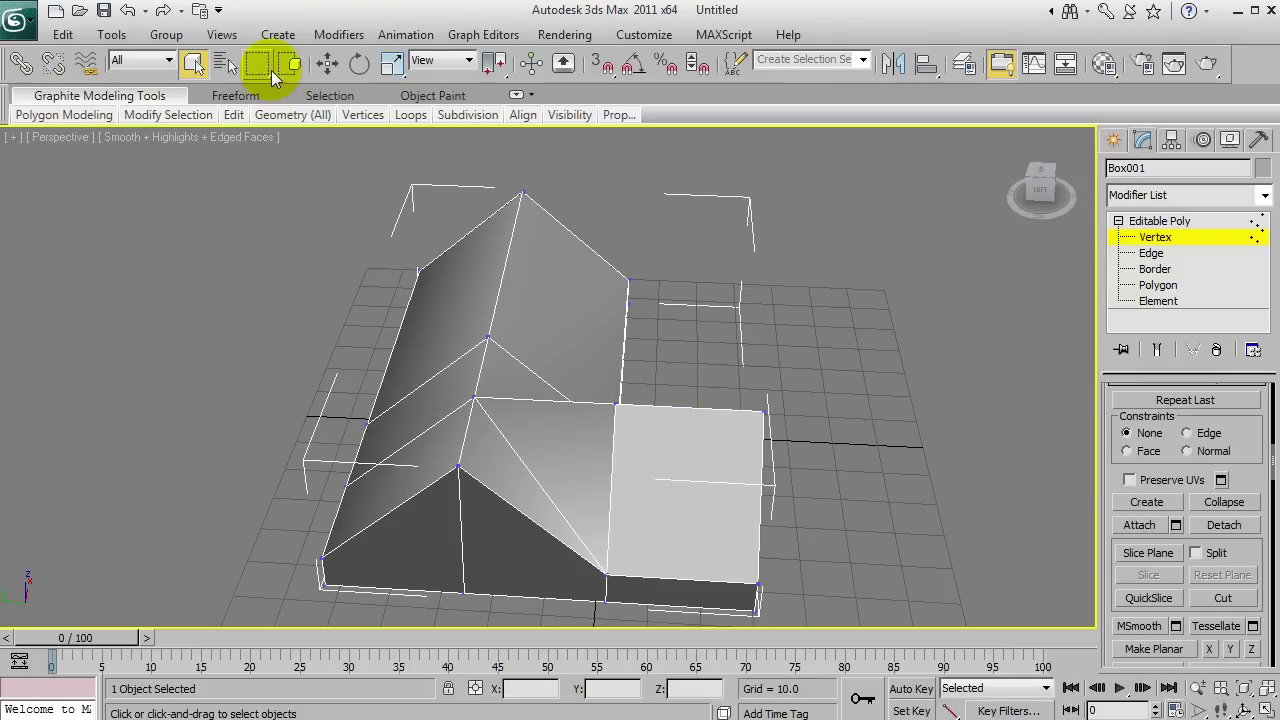
# Remove the two edges running down both wing roof slopes from the middle vertex of the wing's ridge.
pyautogui.moveTo(603, 377); pyautogui.dragTo(538, 362)
pyautogui.keyDown('alt'); pyautogui.moveTo(538, 362); pyautogui.dragTo(604, 411, button='middle'); pyautogui.keyUp('alt')
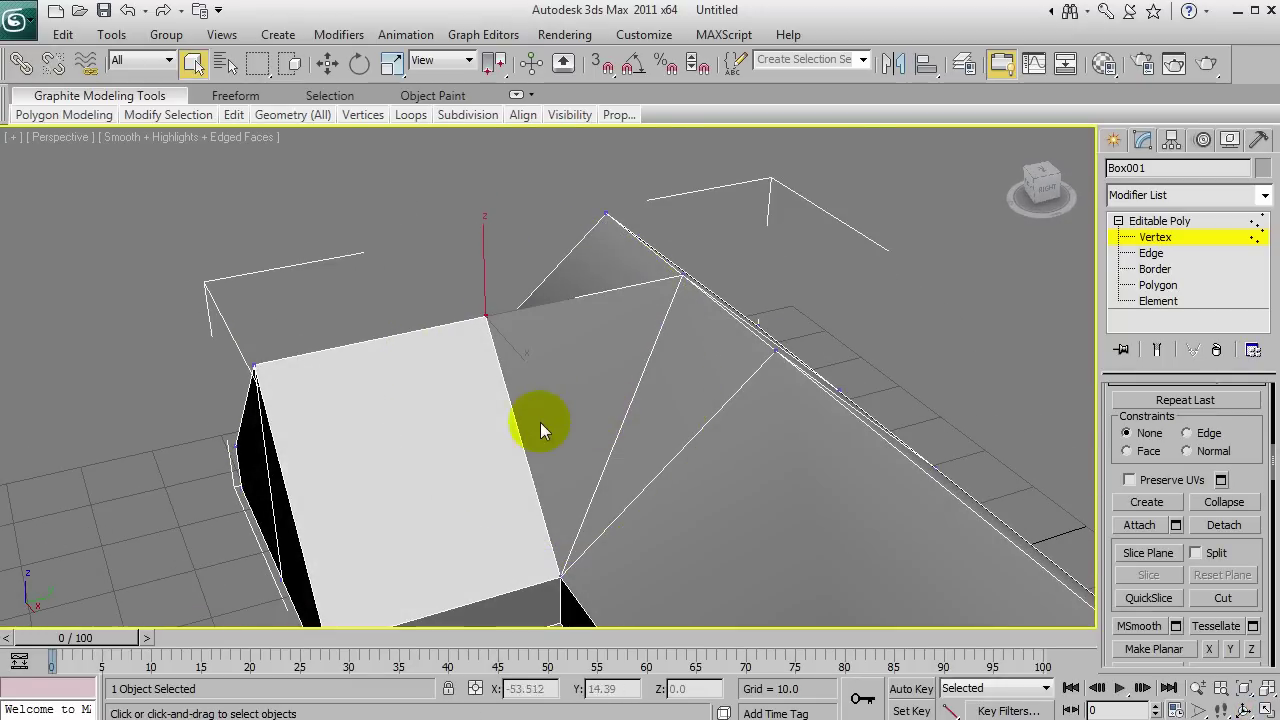
pyautogui.click(1152, 255)
pyautogui.click(634, 414)
pyautogui.keyDown('alt'); pyautogui.moveTo(535, 420); pyautogui.dragTo(599, 407, button='middle'); pyautogui.keyUp('alt')
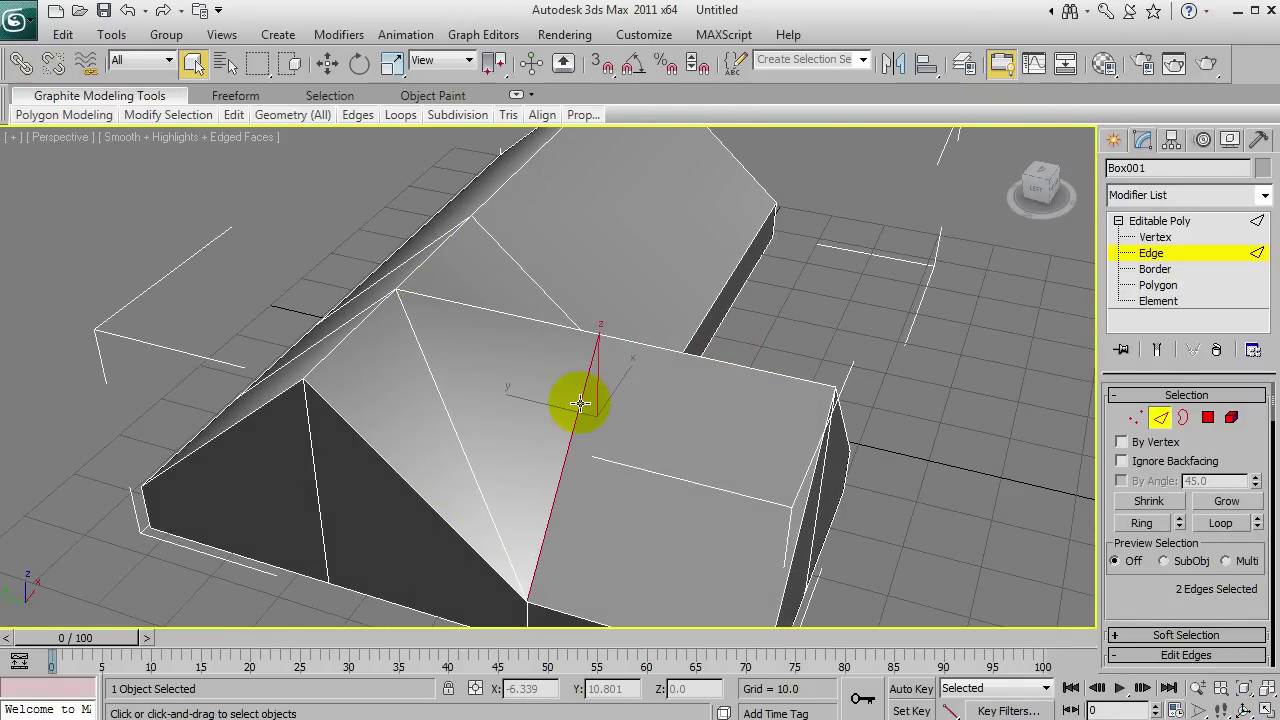
pyautogui.press('BackSpace')
# Remove the leftover middle vertex from the wing's ridge.
pyautogui.click(1157, 238)
pyautogui.keyDown('alt'); pyautogui.moveTo(579, 366); pyautogui.dragTo(640, 314, button='middle'); pyautogui.keyUp('alt')
pyautogui.moveTo(639, 265); pyautogui.dragTo(593, 318)
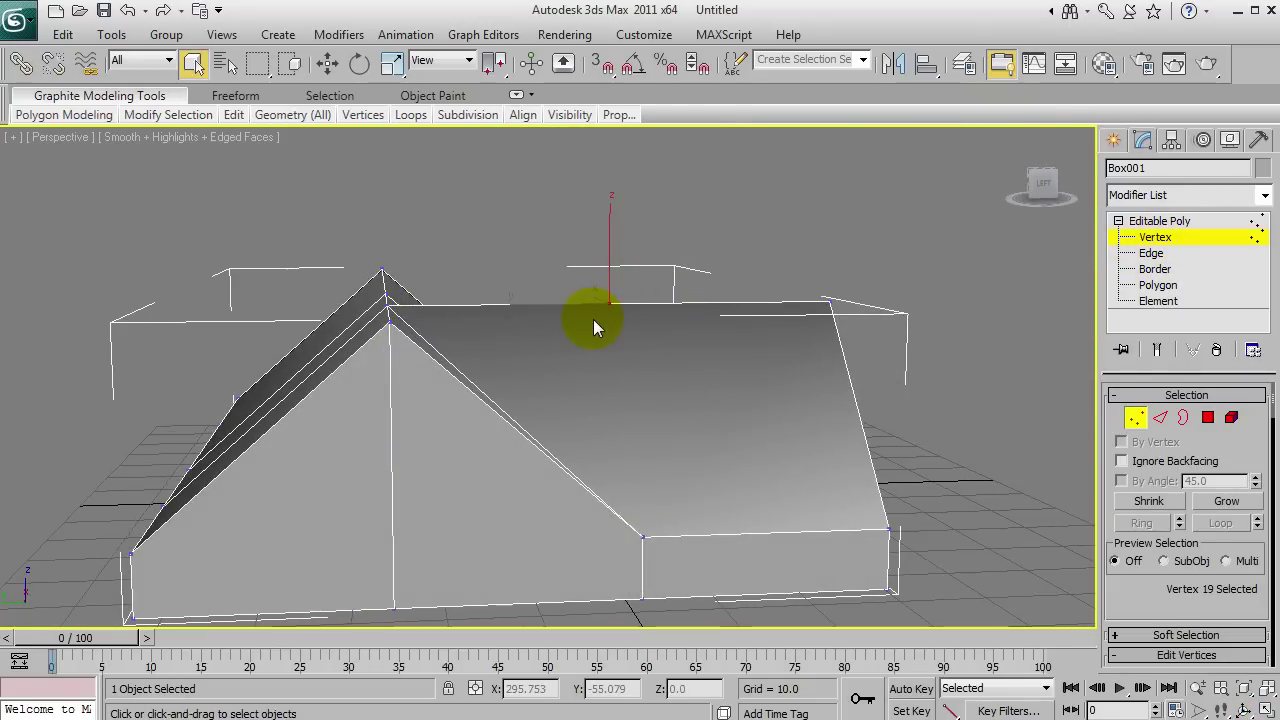
pyautogui.click(593, 328)
pyautogui.keyDown('alt'); pyautogui.moveTo(580, 323); pyautogui.dragTo(503, 374, button='middle'); pyautogui.keyUp('alt')
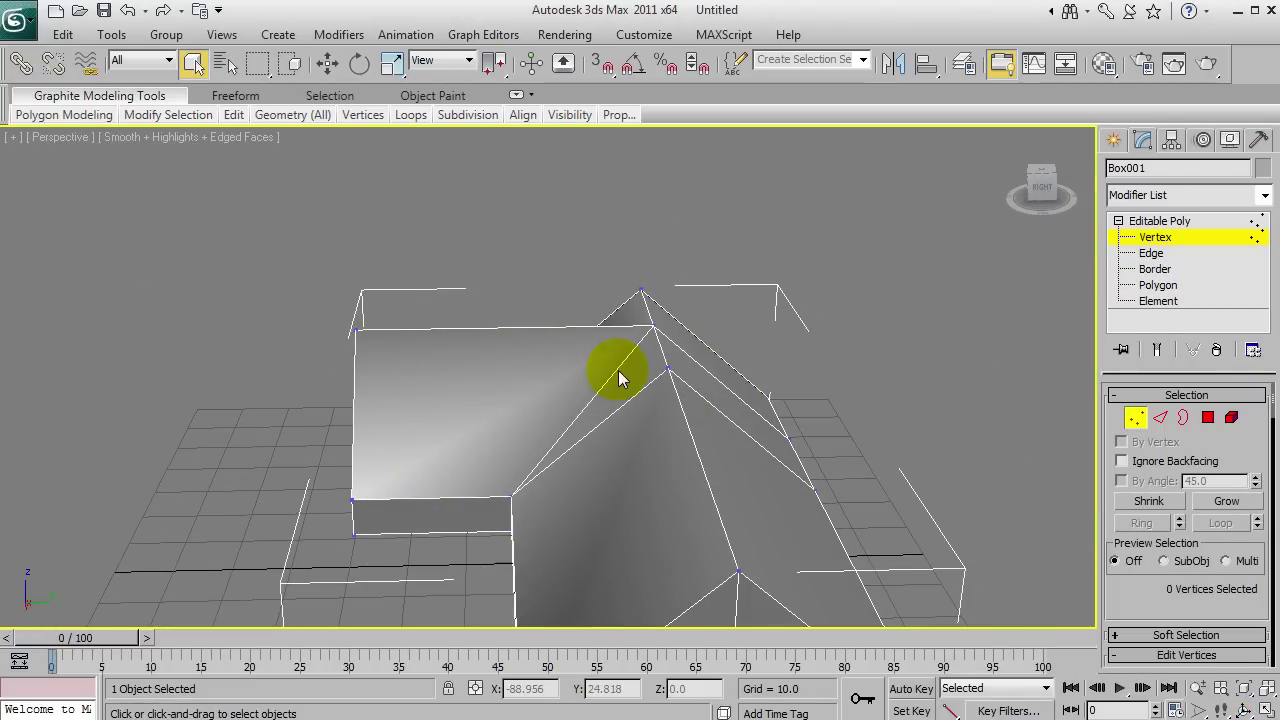
# Select the four boundary edges of the wing's roof slope to examine its quad shape, then return to object level.
pyautogui.click(1166, 255)
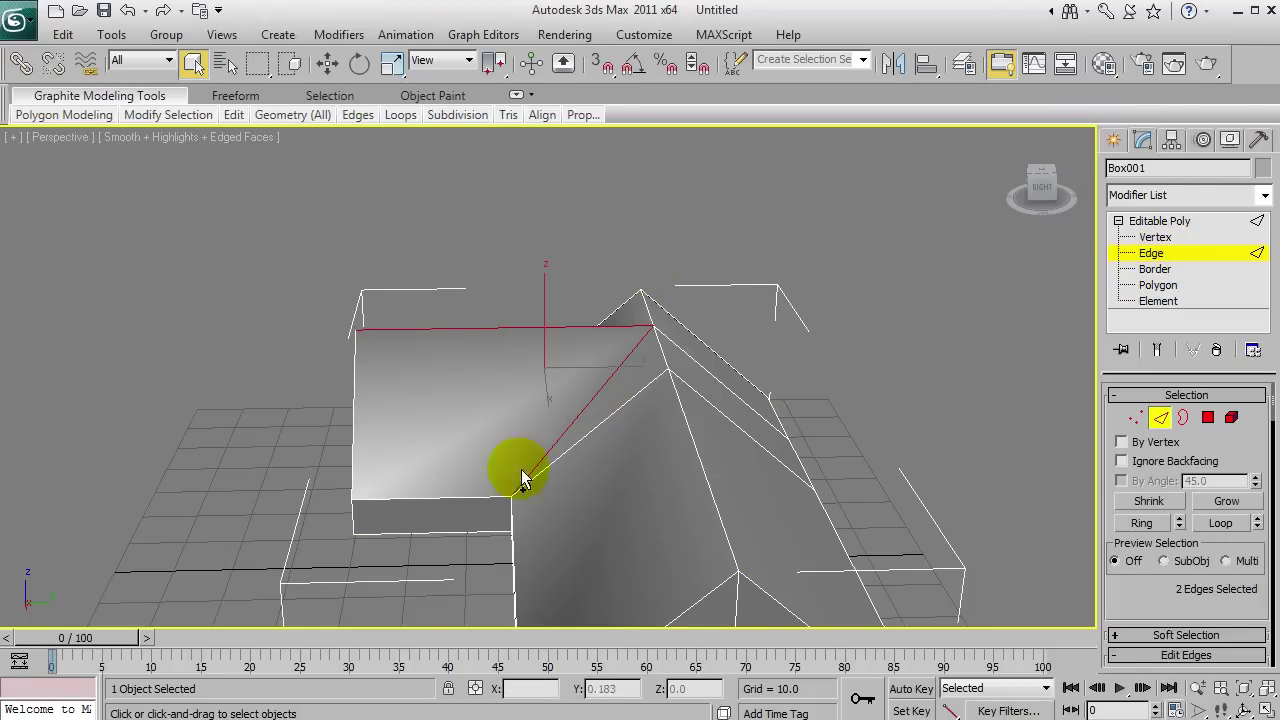
pyautogui.keyDown('alt'); pyautogui.moveTo(352, 437); pyautogui.dragTo(781, 297, button='middle'); pyautogui.keyUp('alt')
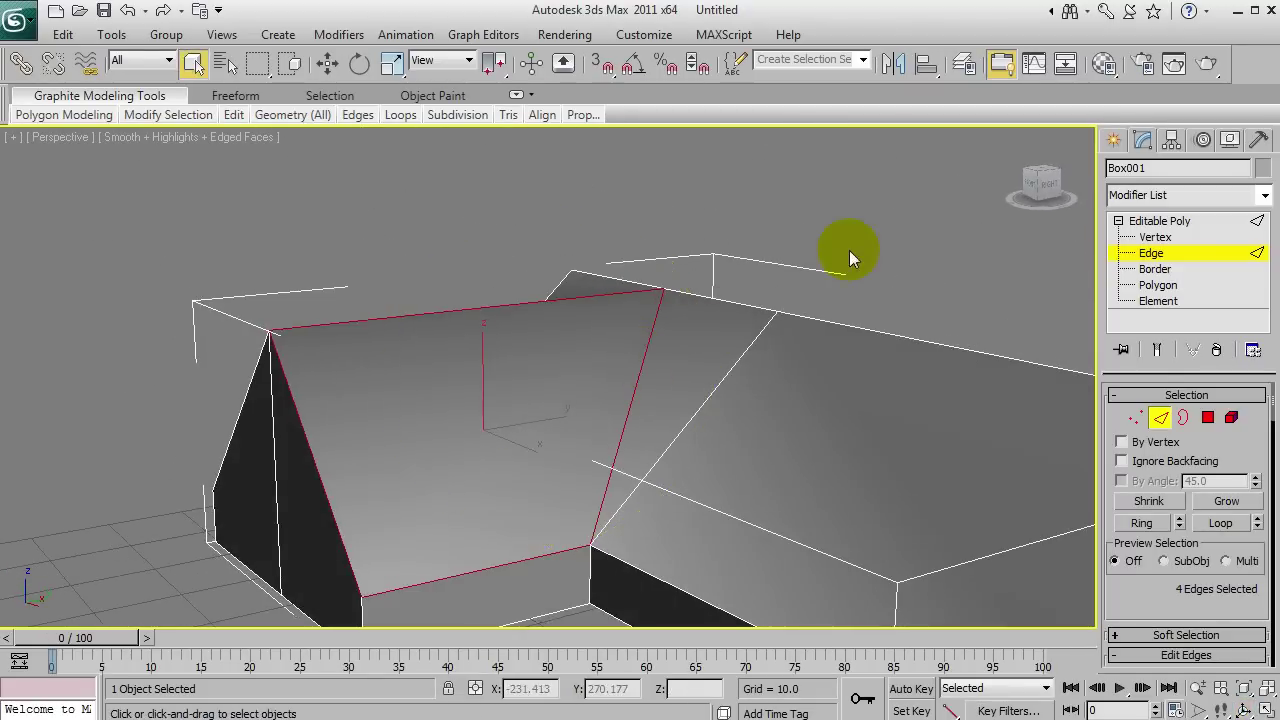
pyautogui.keyDown('alt'); pyautogui.moveTo(595, 377); pyautogui.dragTo(565, 369, button='middle'); pyautogui.keyUp('alt')
pyautogui.click(1162, 221)
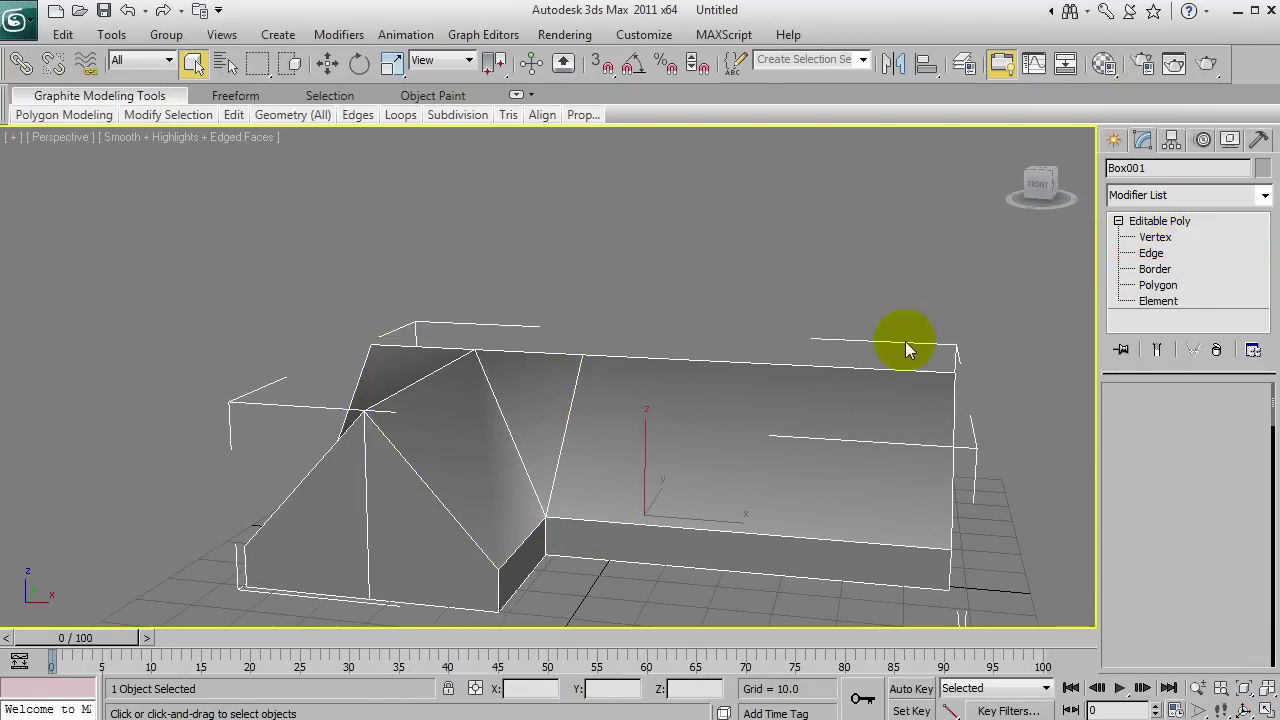
# Convert the roof to an Editable Mesh and select individual triangular faces on the long front slope.
pyautogui.rightClick(694, 449)
pyautogui.moveTo(793, 641)
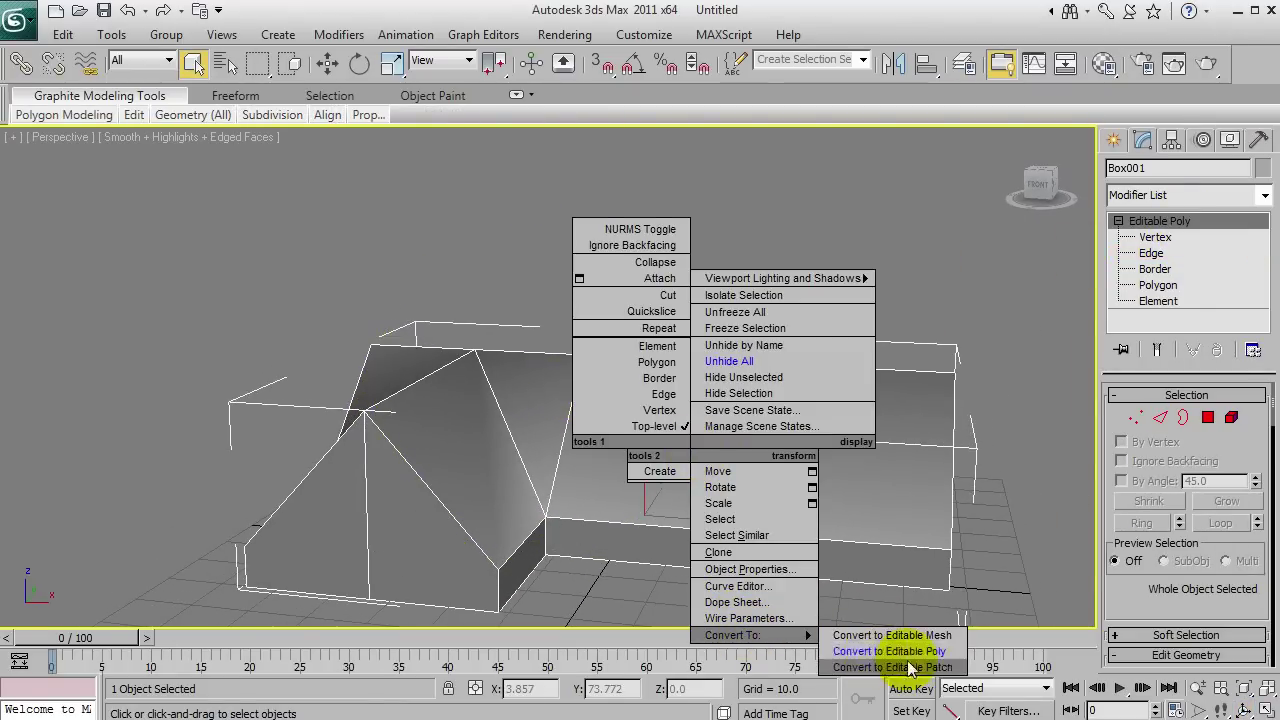
pyautogui.click(924, 636)
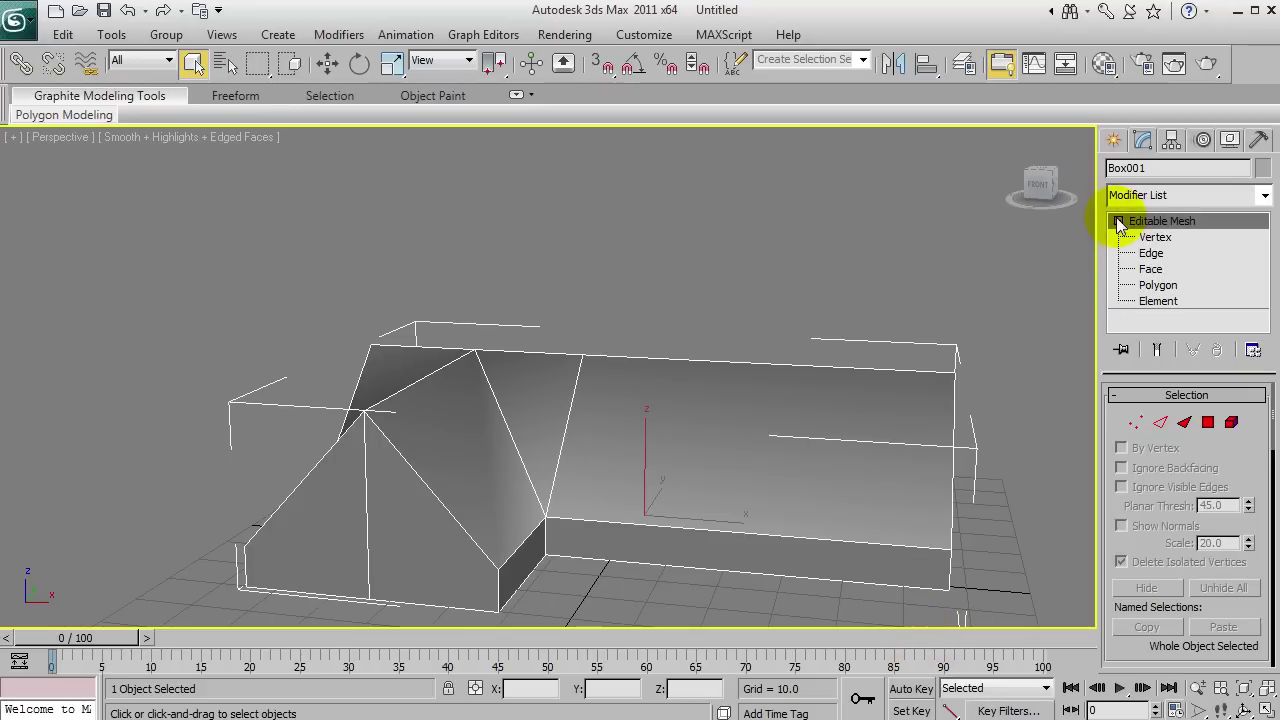
pyautogui.click(1150, 269)
pyautogui.click(741, 436)
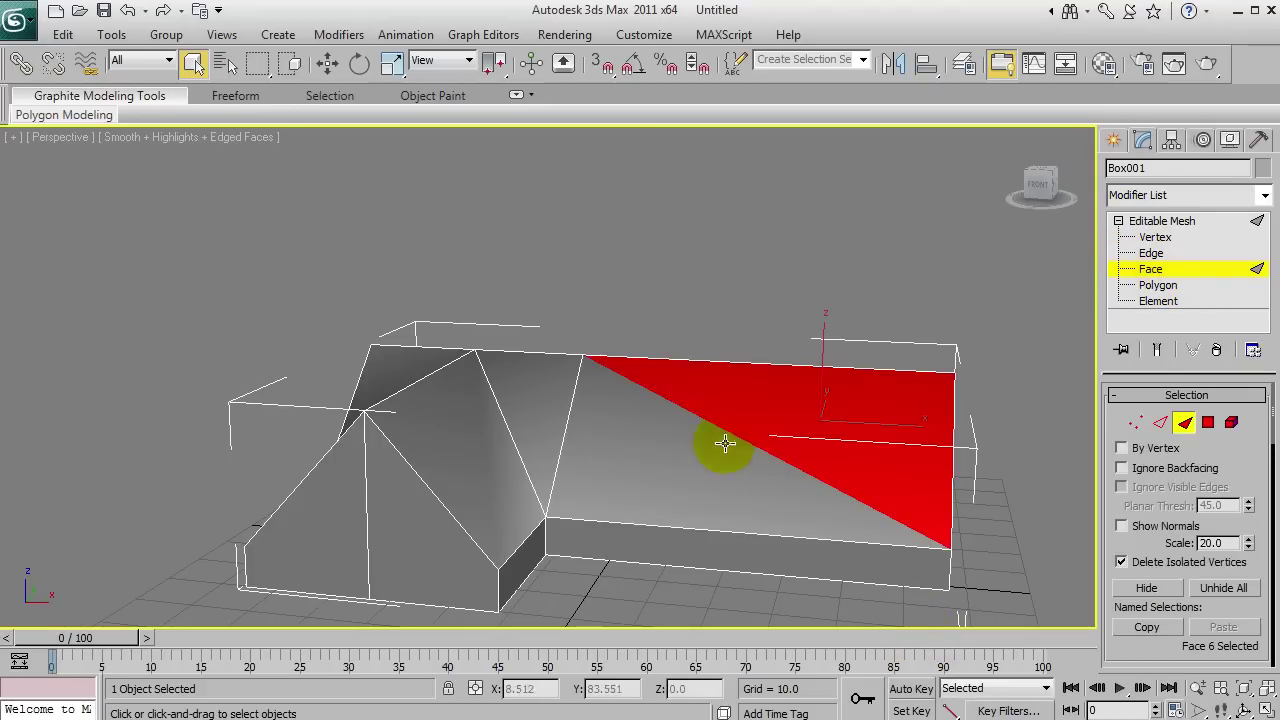
pyautogui.click(656, 463)
pyautogui.click(651, 373)
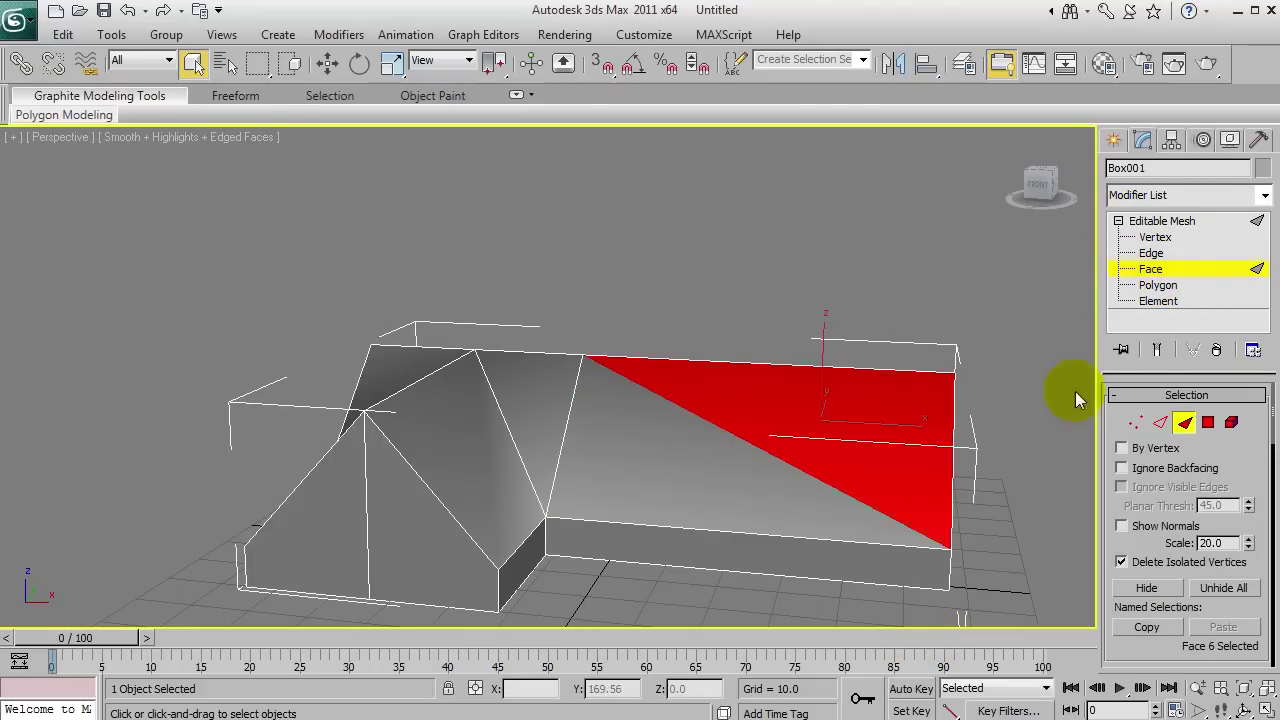
# Undo the face selections and the conversion to Editable Mesh.
pyautogui.hotkey('ctrl', 'z')
pyautogui.hotkey('ctrl', 'z')
pyautogui.hotkey('ctrl', 'z')
pyautogui.hotkey('ctrl', 'z')
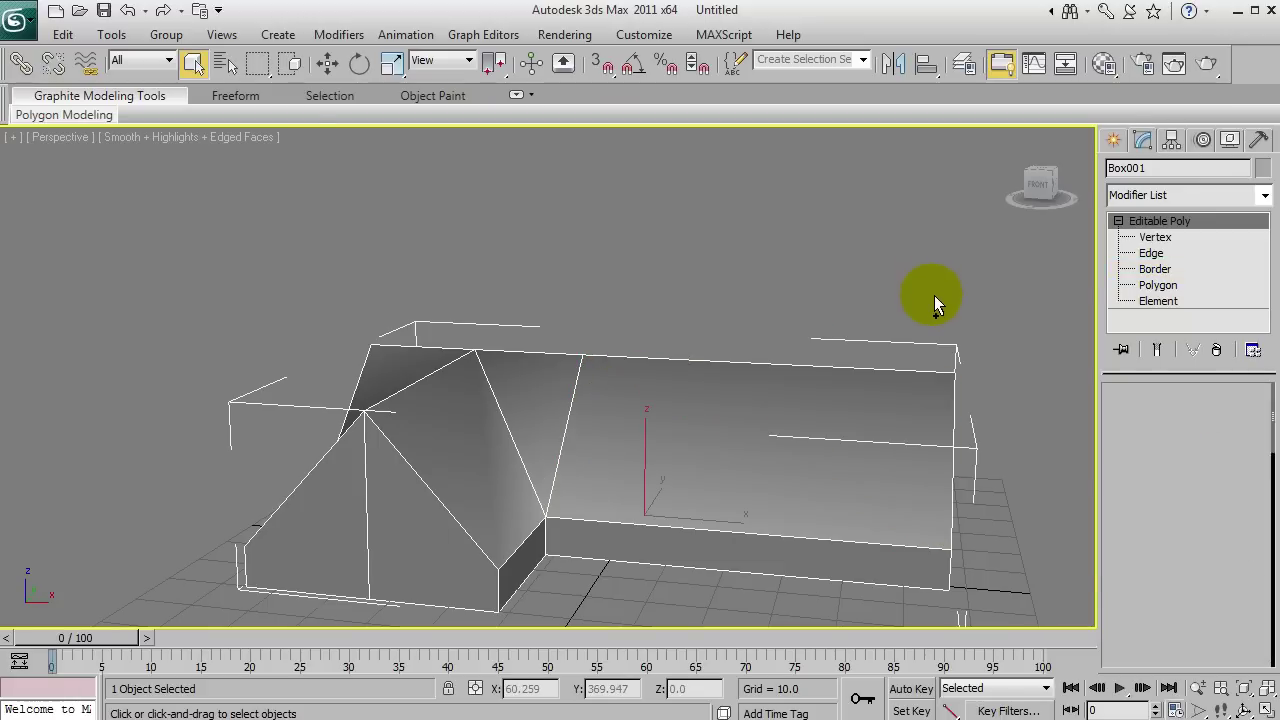
pyautogui.click(679, 280)
pyautogui.click(493, 383)
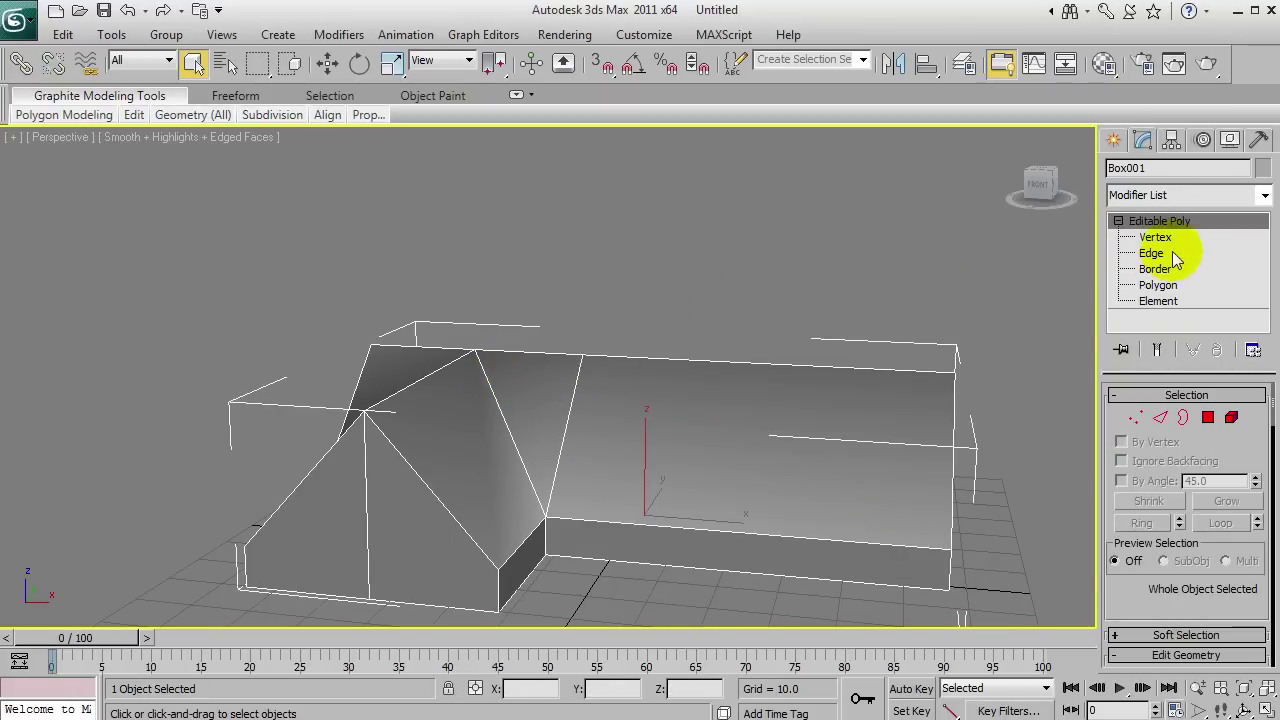
# Try to remove the extra vertex on the main ridge beside the ridge junction, without removing its connected edges first.
pyautogui.click(1155, 237)
pyautogui.moveTo(580, 349); pyautogui.dragTo(250, 455, button='middle')
pyautogui.press('w')
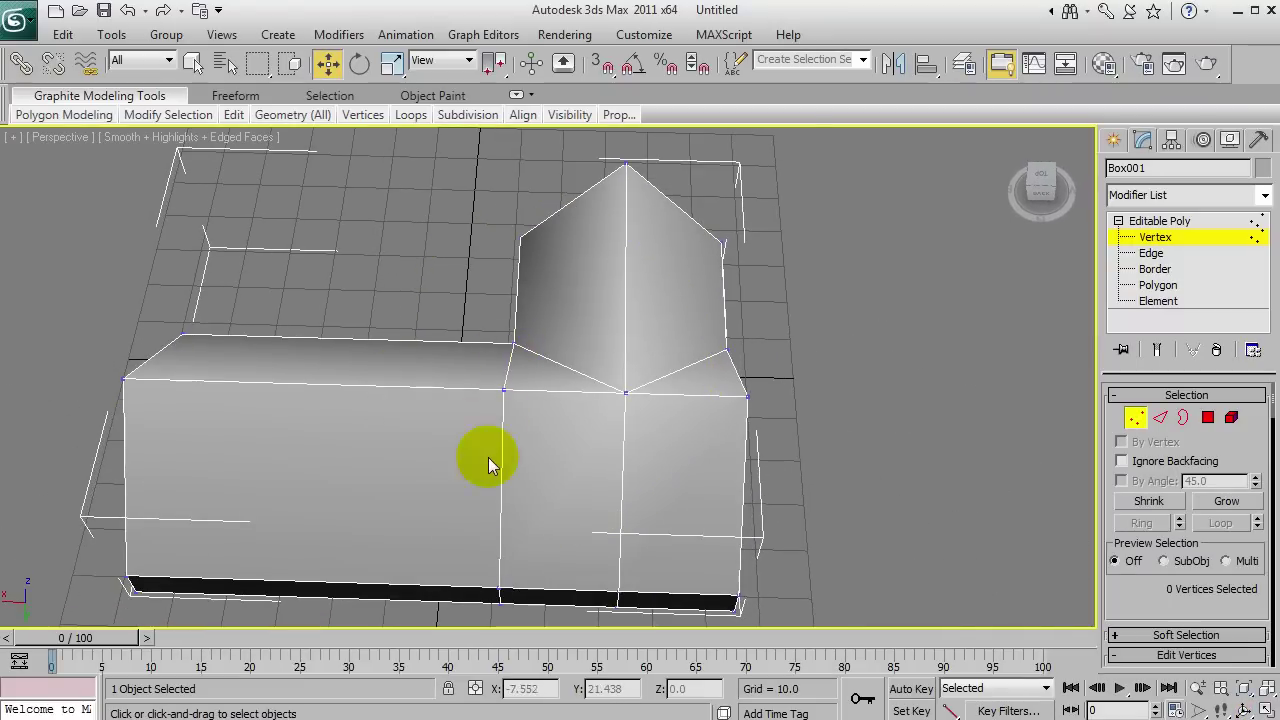
pyautogui.click(1155, 254)
pyautogui.click(557, 383)
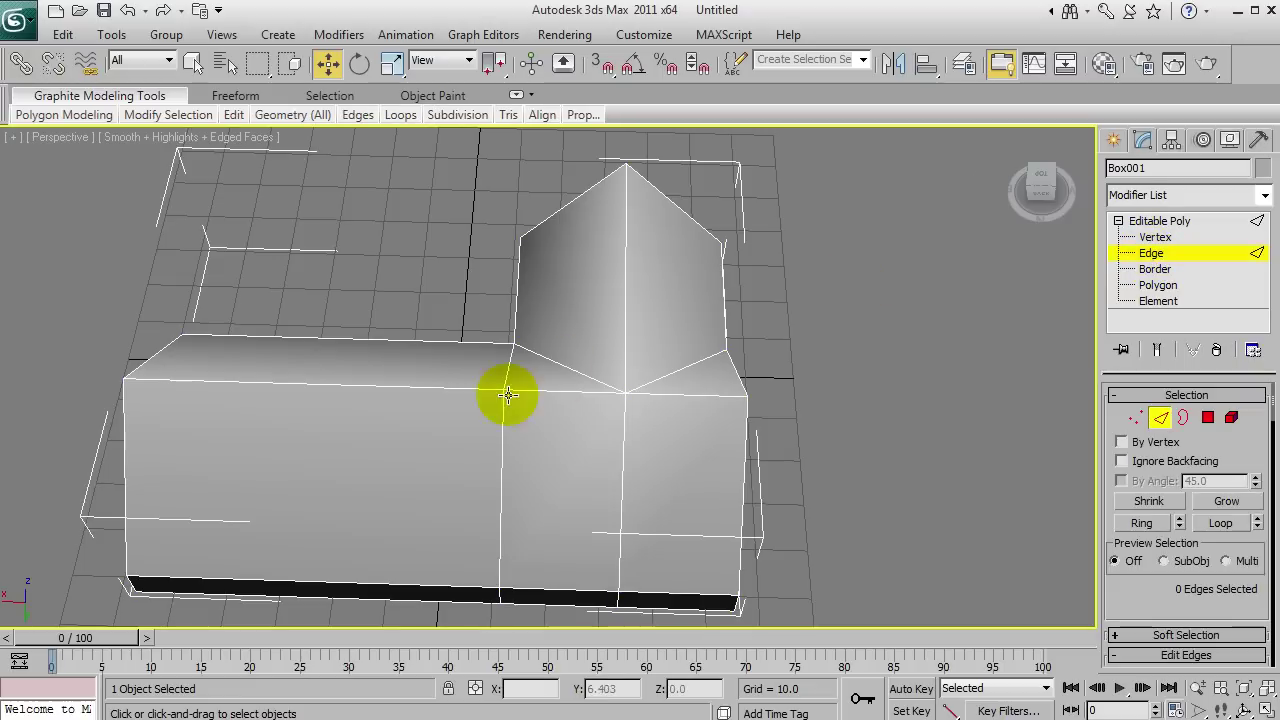
pyautogui.click(1197, 232)
pyautogui.click(517, 396)
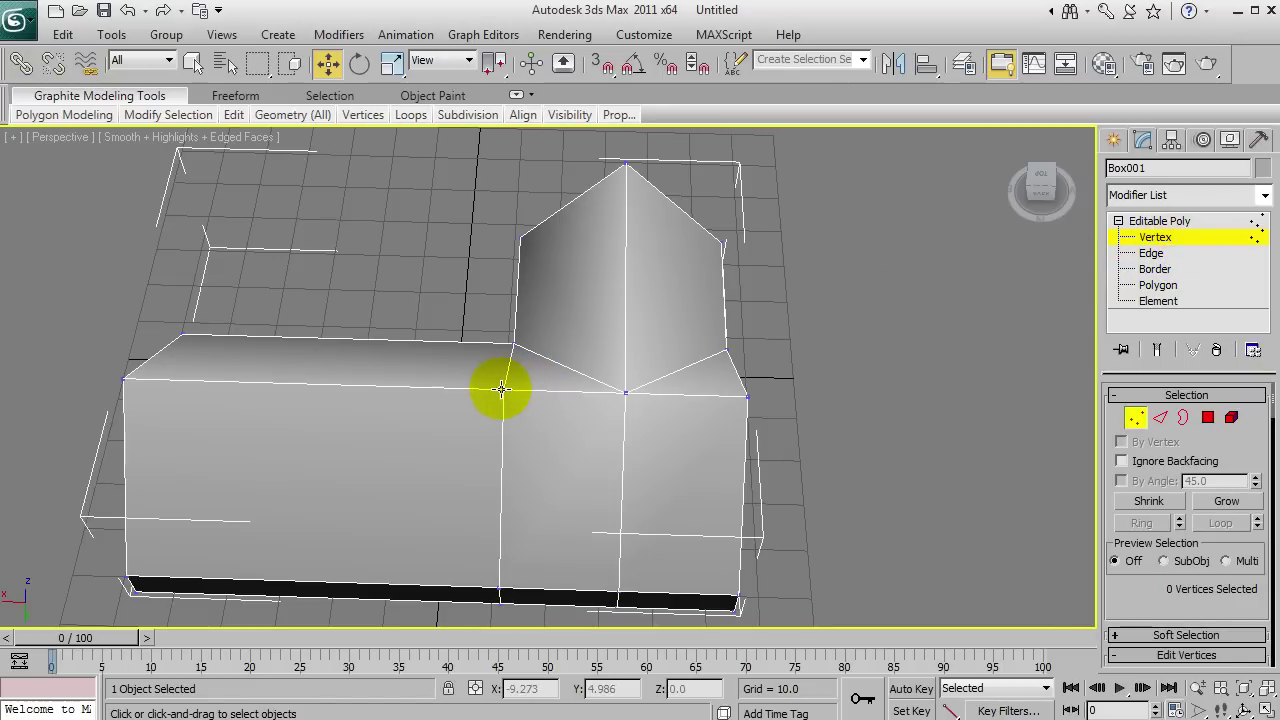
pyautogui.press('BackSpace')
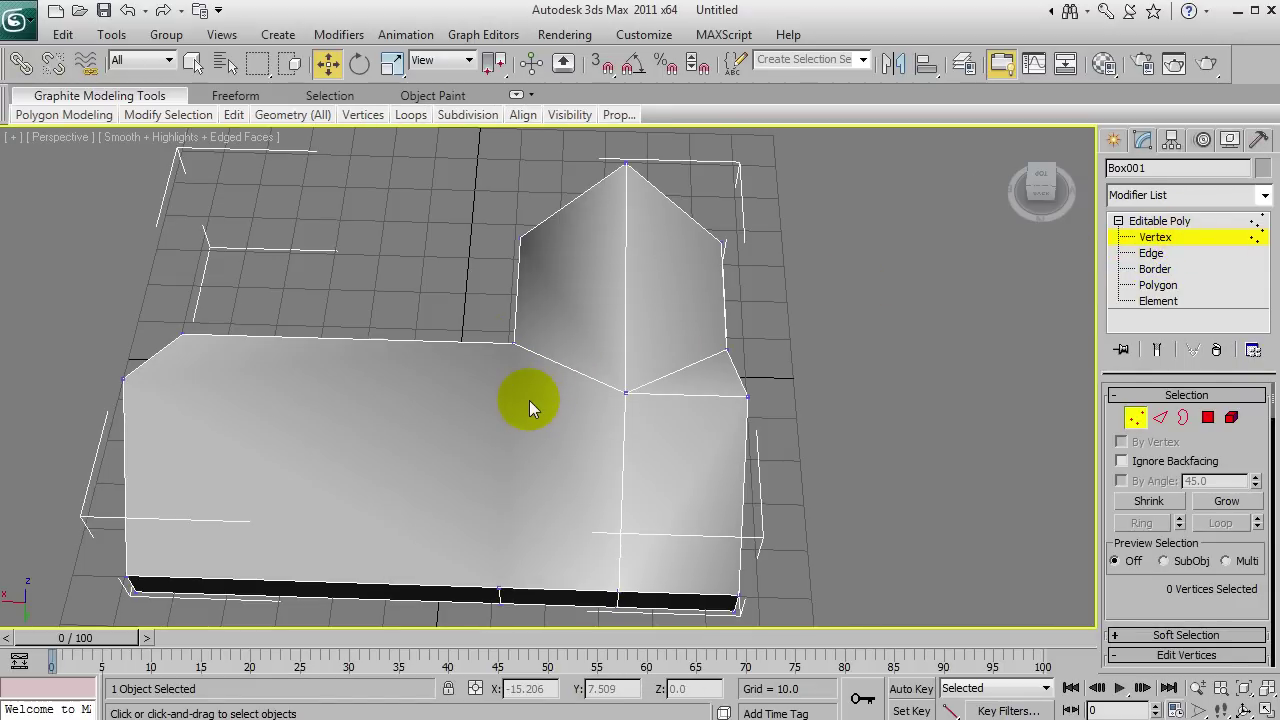
# Remove the edges descending both slopes from the extra main-ridge vertex, then remove that vertex while keeping the ridge.
pyautogui.click(523, 418)
pyautogui.keyDown('alt'); pyautogui.moveTo(523, 420); pyautogui.dragTo(1089, 266, button='middle'); pyautogui.keyUp('alt')
pyautogui.click(1151, 253)
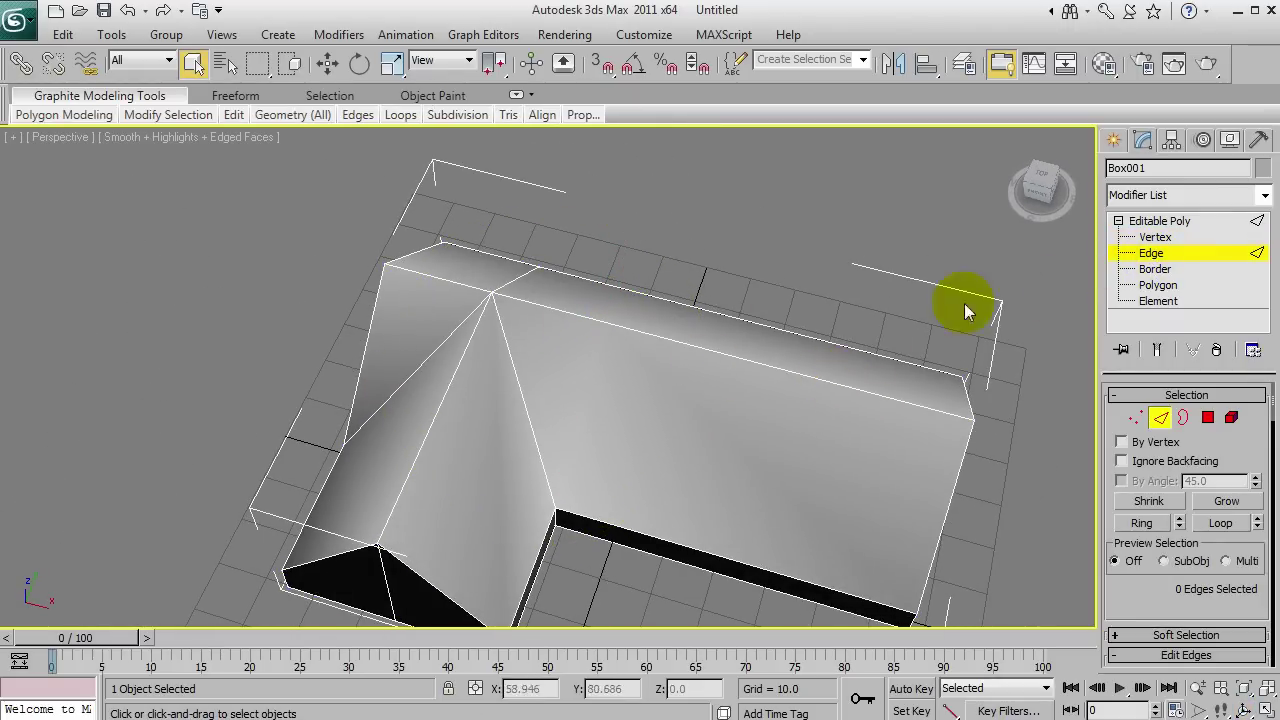
pyautogui.click(1156, 238)
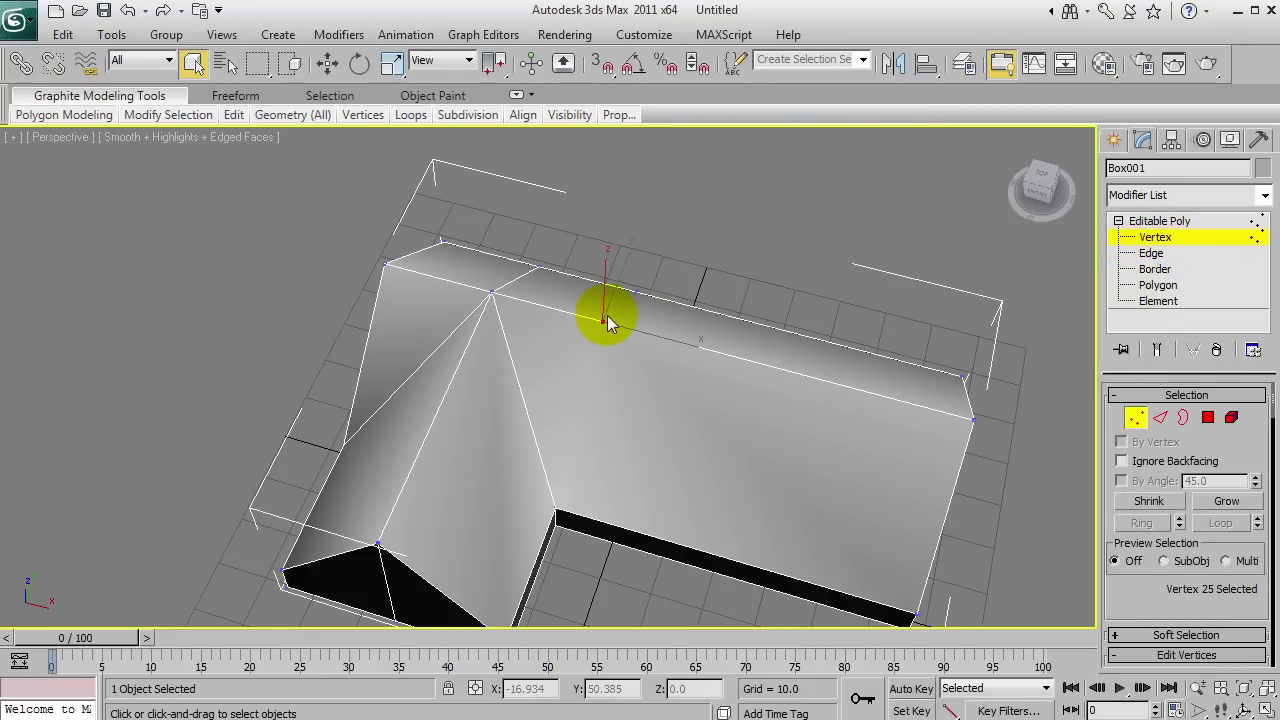
pyautogui.click(685, 348)
# Delete all the bottom polygons so the roof is open on its underside.
pyautogui.keyDown('alt'); pyautogui.moveTo(663, 344); pyautogui.dragTo(594, 253, button='middle'); pyautogui.keyUp('alt')
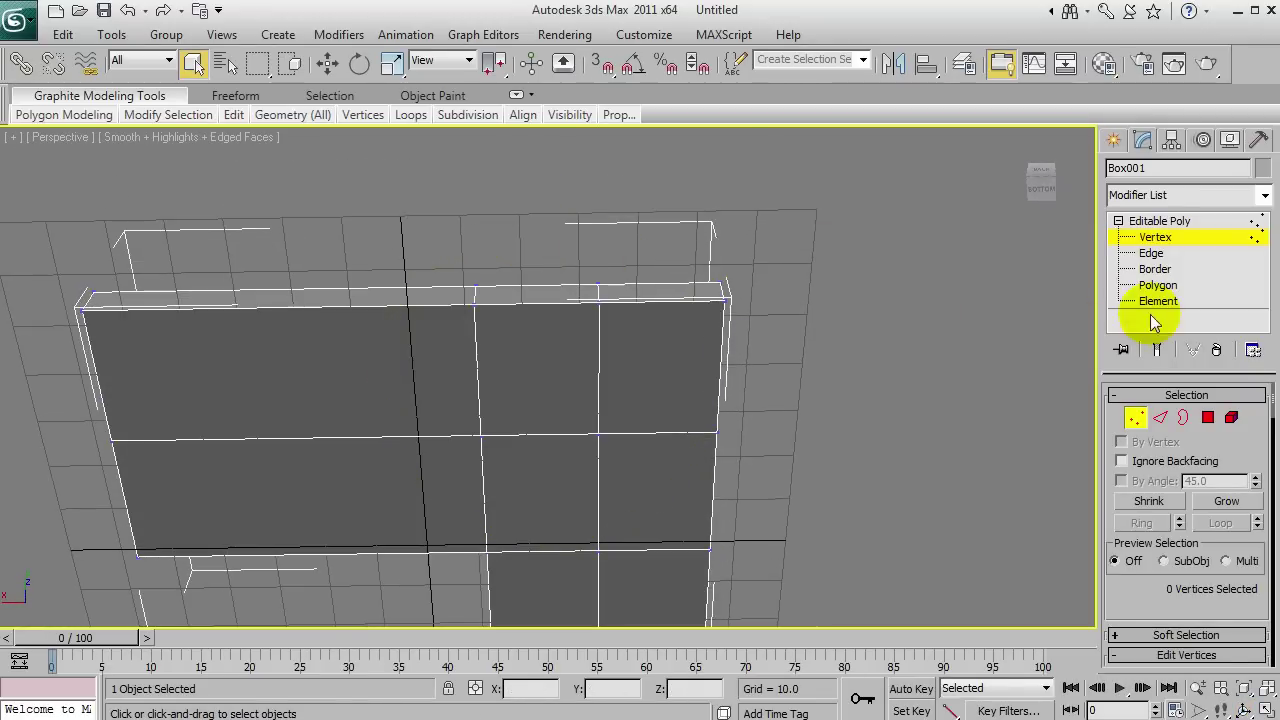
pyautogui.click(660, 400)
pyautogui.press('Delete')
pyautogui.click(552, 408)
pyautogui.press('Delete')
pyautogui.click(546, 469)
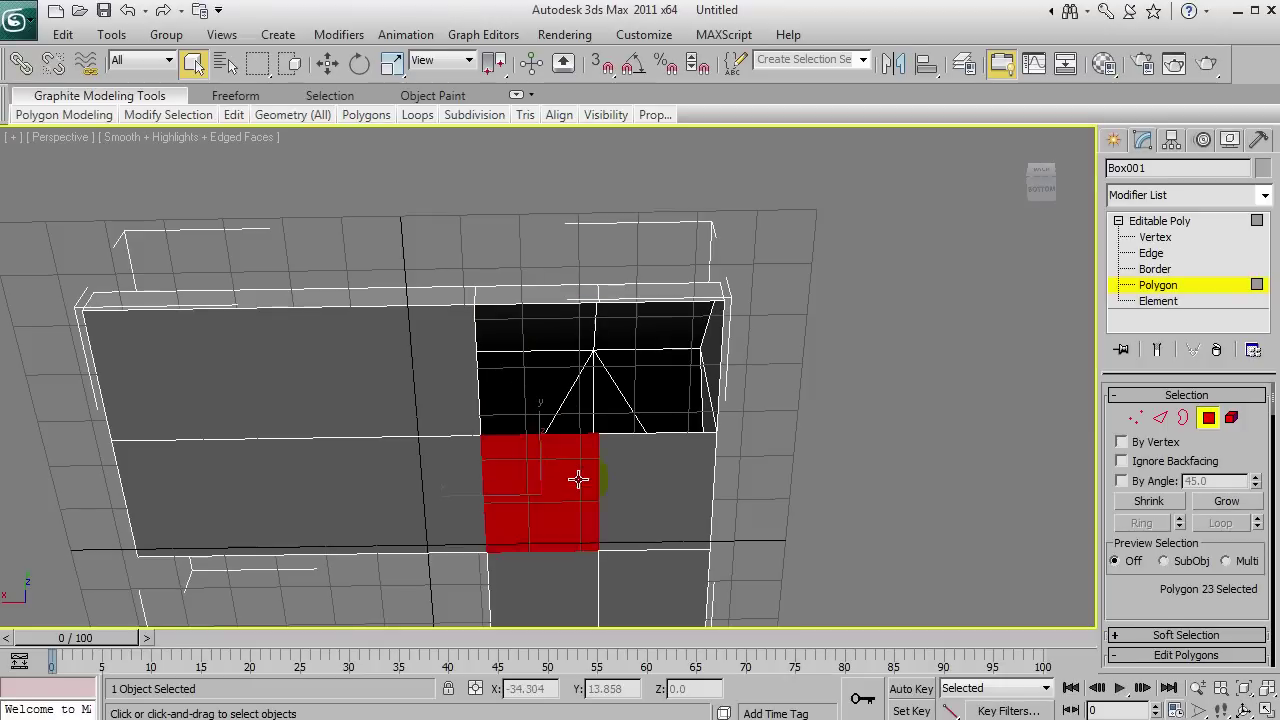
pyautogui.press('Delete')
pyautogui.click(624, 464)
pyautogui.press('Delete')
pyautogui.press('Delete')
pyautogui.click(384, 420)
pyautogui.press('Delete')
pyautogui.press('Delete')
pyautogui.click(655, 577)
pyautogui.press('Delete')
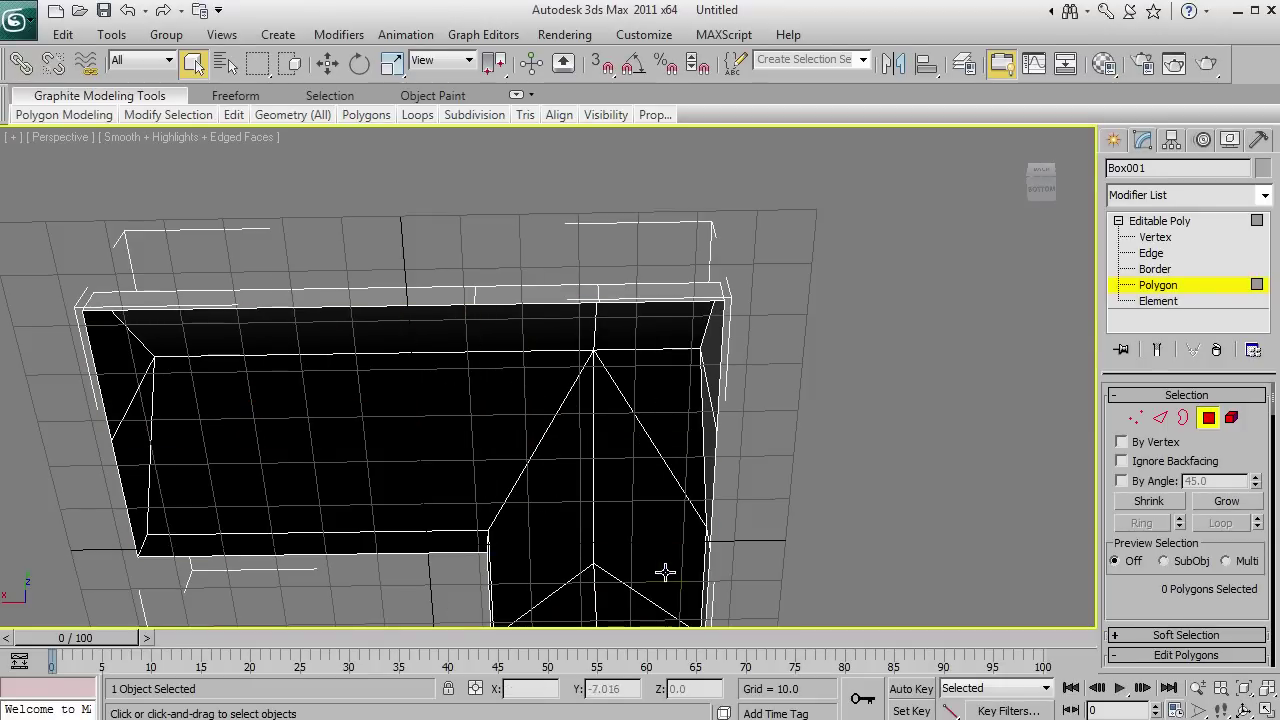
# Remove the two leftover vertices on the long back fascia.
pyautogui.keyDown('alt'); pyautogui.moveTo(571, 423); pyautogui.dragTo(566, 320, button='middle'); pyautogui.keyUp('alt')
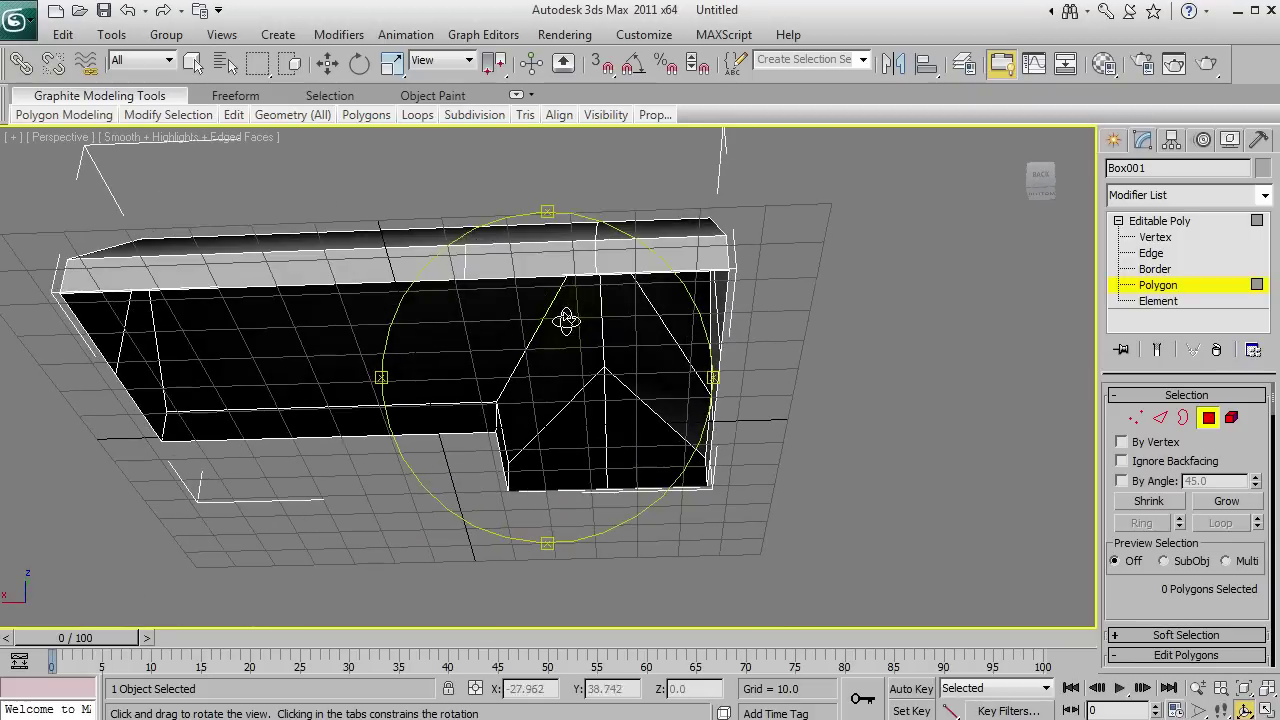
pyautogui.click(1152, 253)
pyautogui.click(1158, 238)
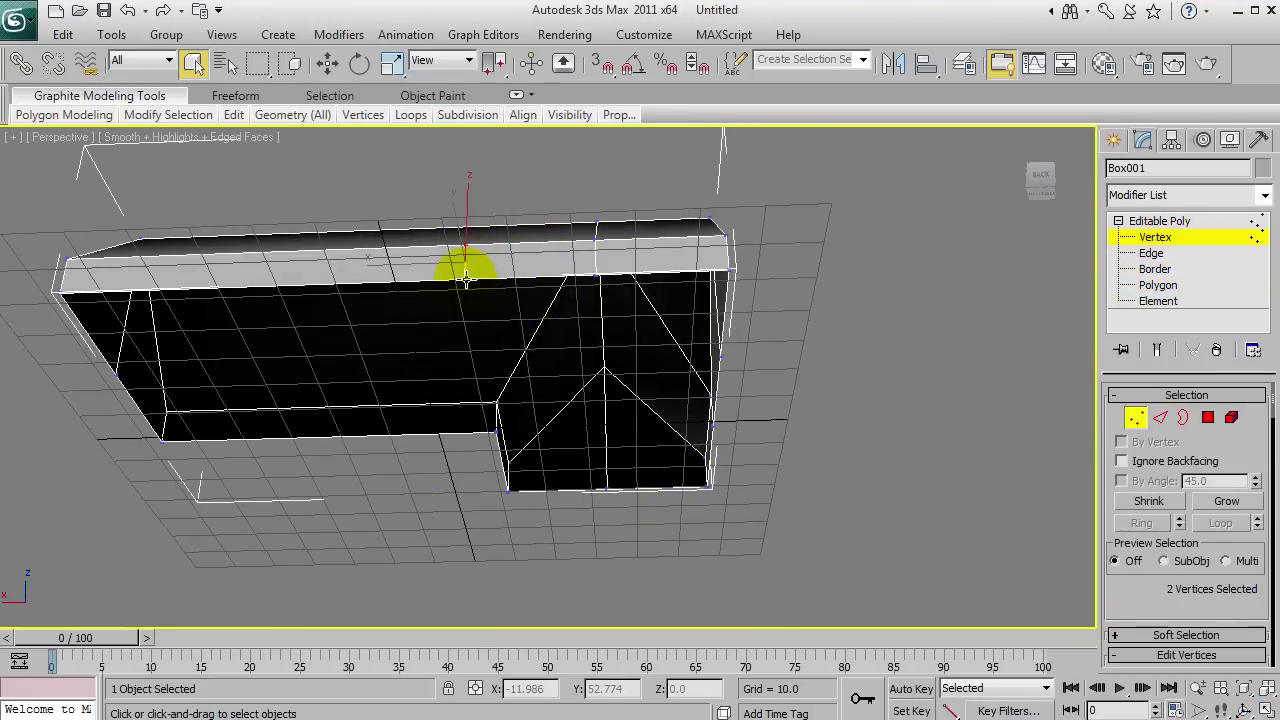
pyautogui.keyDown('alt'); pyautogui.moveTo(541, 306); pyautogui.dragTo(635, 378, button='middle'); pyautogui.keyUp('alt')
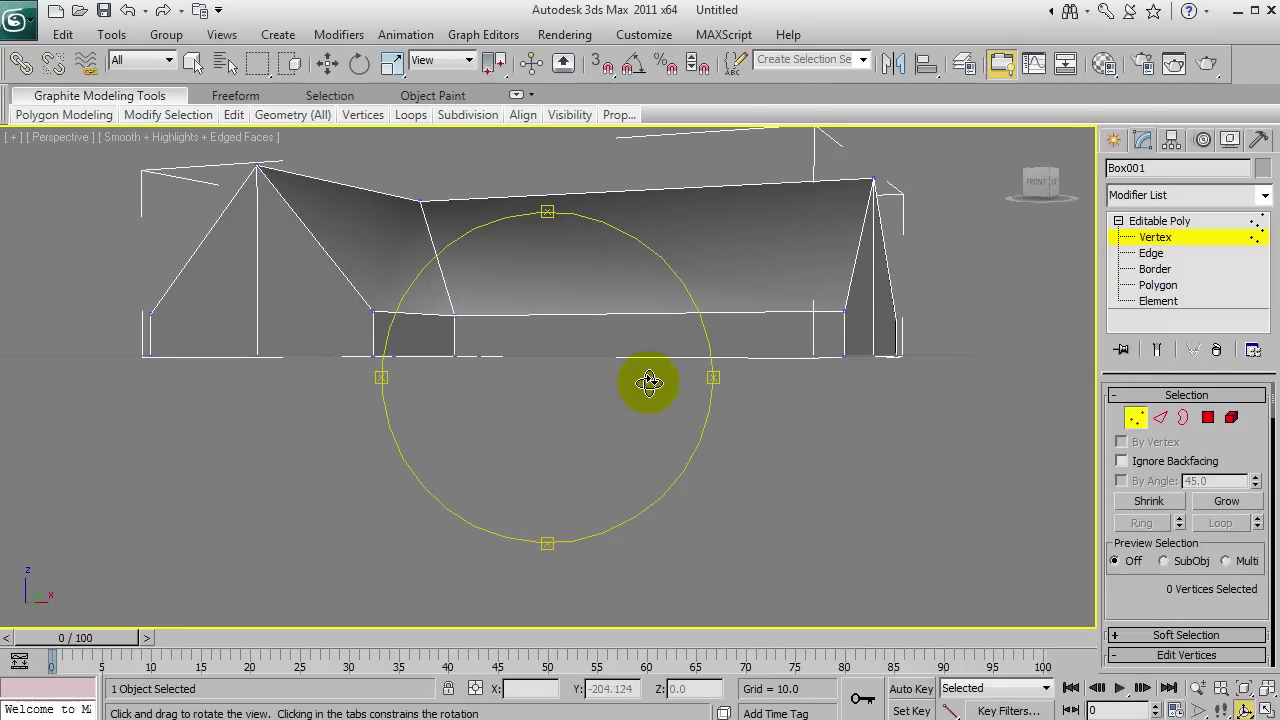
# Turn off edged-face display and lower the twelve ridge and eave vertices to about Z 11.4 to thin the fascia.
pyautogui.press('F3')
pyautogui.keyDown('alt'); pyautogui.moveTo(540, 350); pyautogui.dragTo(600, 340, button='middle'); pyautogui.keyUp('alt')
pyautogui.press('w')
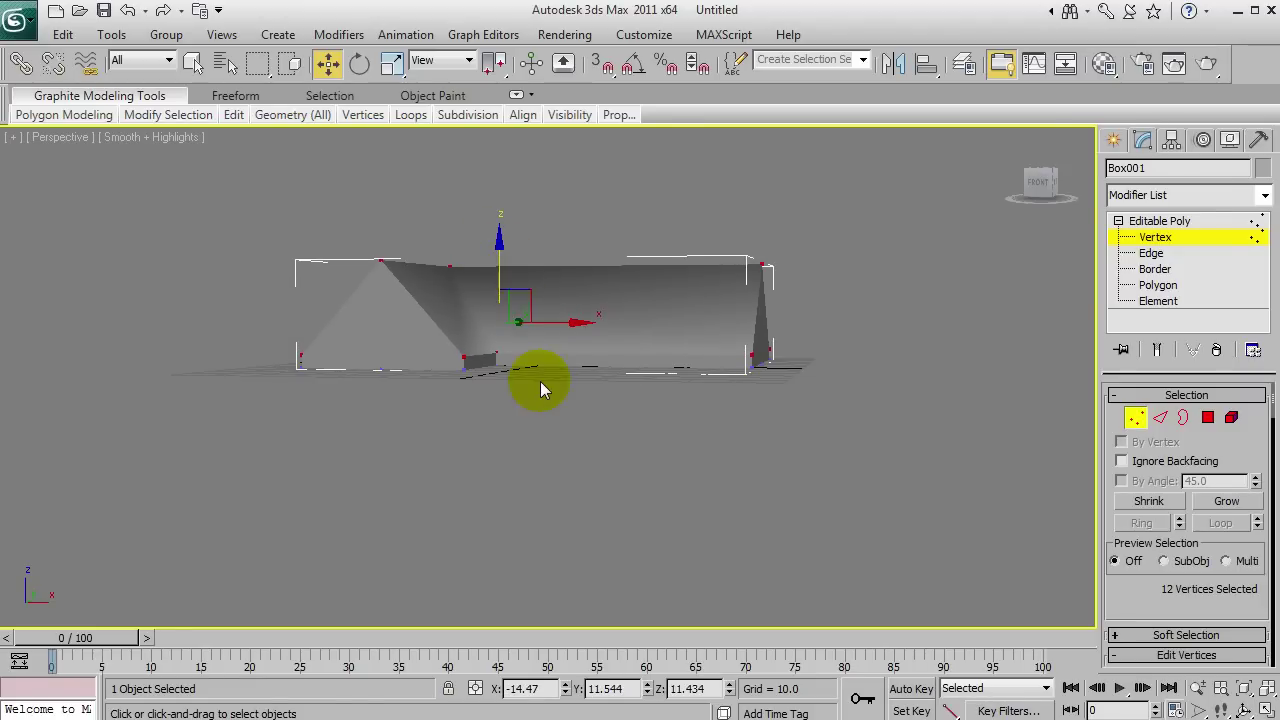
pyautogui.keyDown('alt'); pyautogui.moveTo(563, 354); pyautogui.dragTo(786, 306, button='middle'); pyautogui.keyUp('alt')
pyautogui.click(1140, 221)
pyautogui.click(851, 343)
pyautogui.keyDown('alt'); pyautogui.moveTo(851, 343); pyautogui.dragTo(600, 337, button='middle'); pyautogui.keyUp('alt')
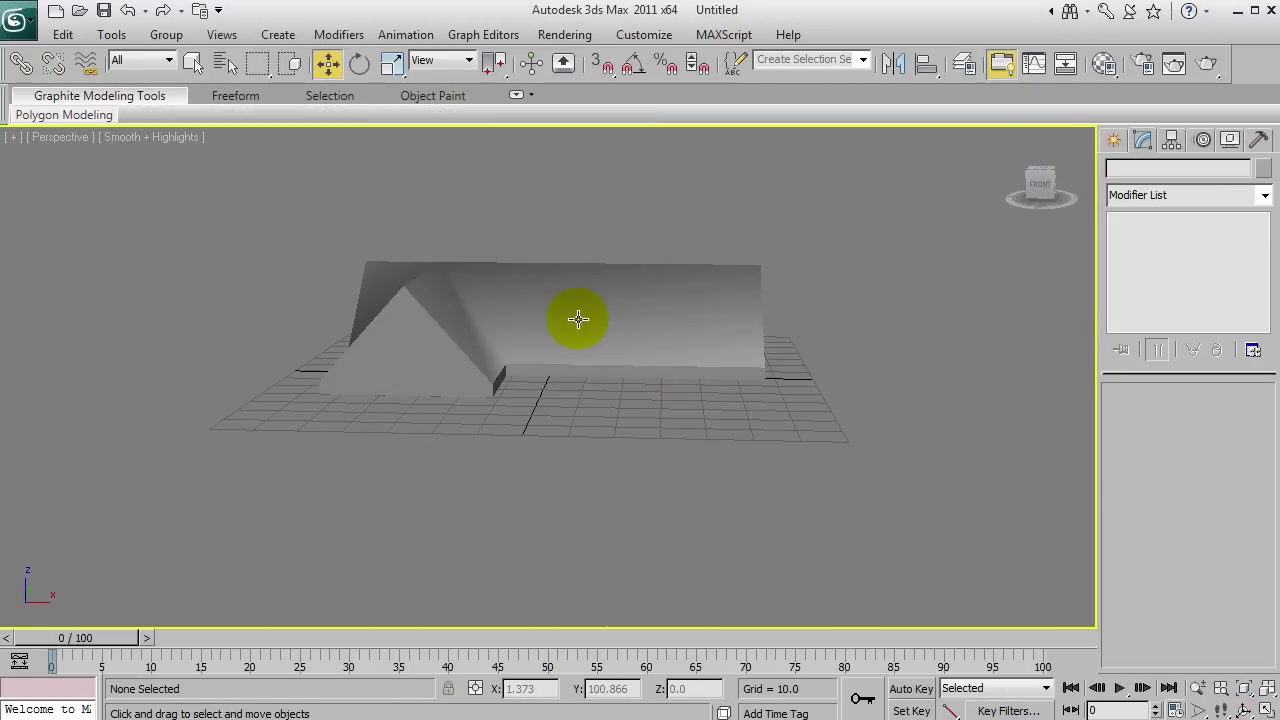
# Scale the whole roof along Z to about 74% to flatten its pitch.
pyautogui.click(557, 266)
pyautogui.moveTo(558, 264); pyautogui.dragTo(561, 281)
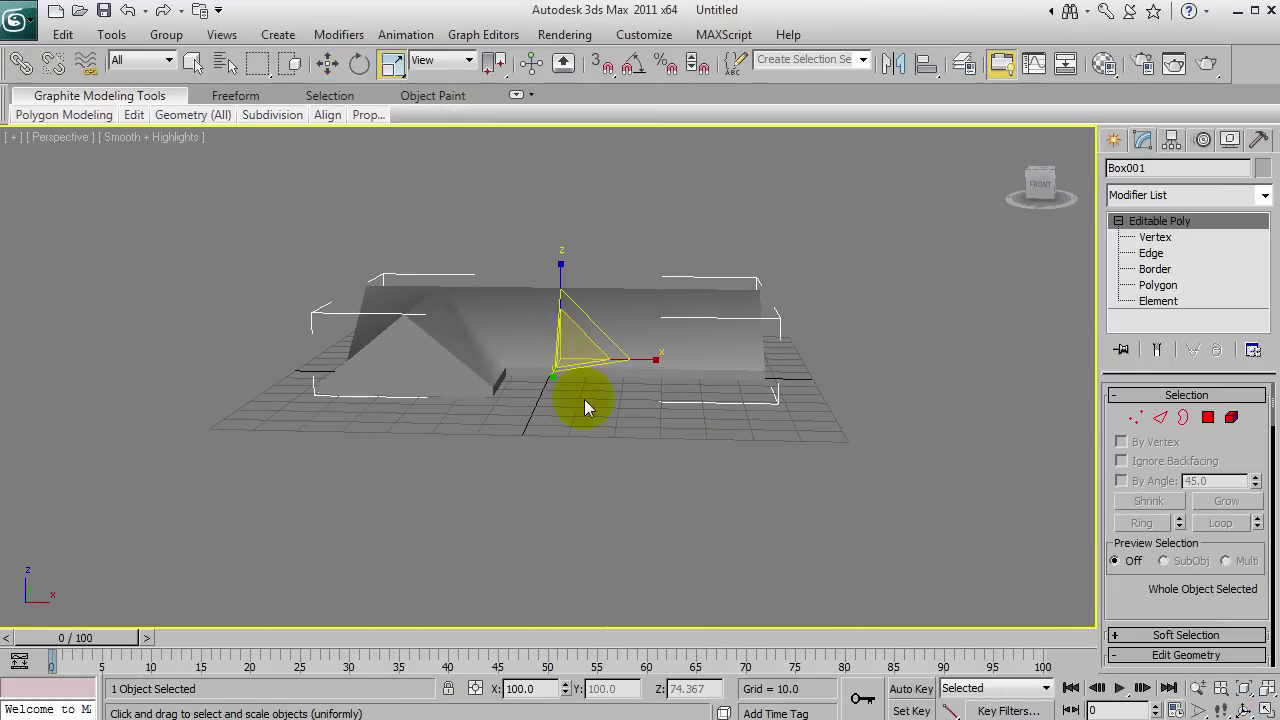
pyautogui.click(560, 371)
pyautogui.keyDown('alt'); pyautogui.moveTo(560, 371); pyautogui.dragTo(409, 409, button='middle'); pyautogui.keyUp('alt')
pyautogui.click(560, 362)
pyautogui.press('w')
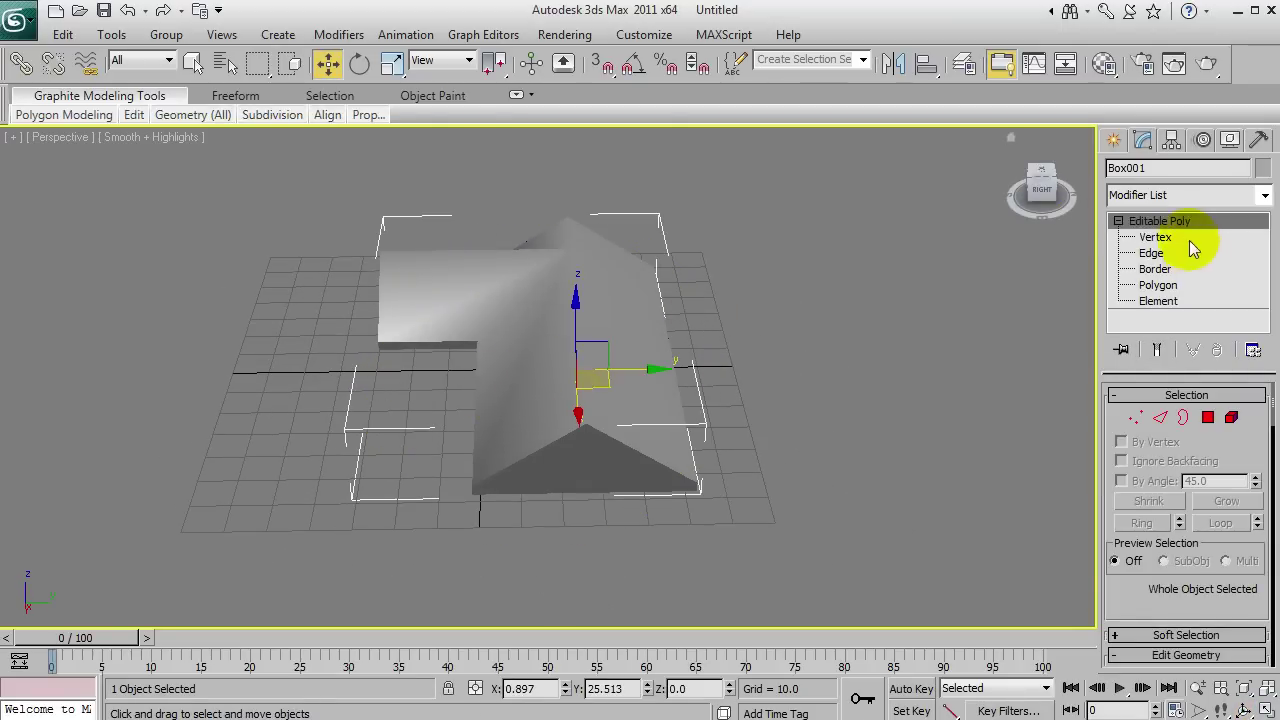
# Scale the main section's vertices wider along Y and the wing's vertices to 113% along X.
pyautogui.click(1160, 237)
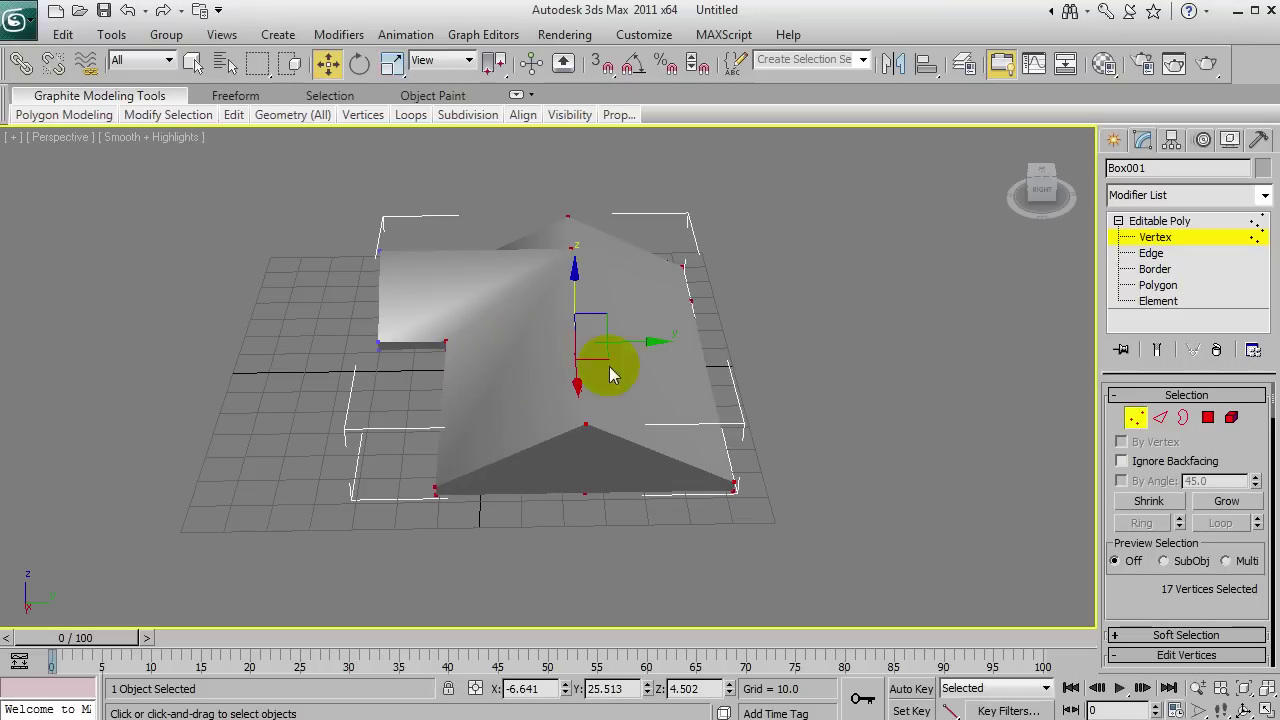
pyautogui.keyDown('alt'); pyautogui.moveTo(674, 345); pyautogui.dragTo(567, 455, button='middle'); pyautogui.keyUp('alt')
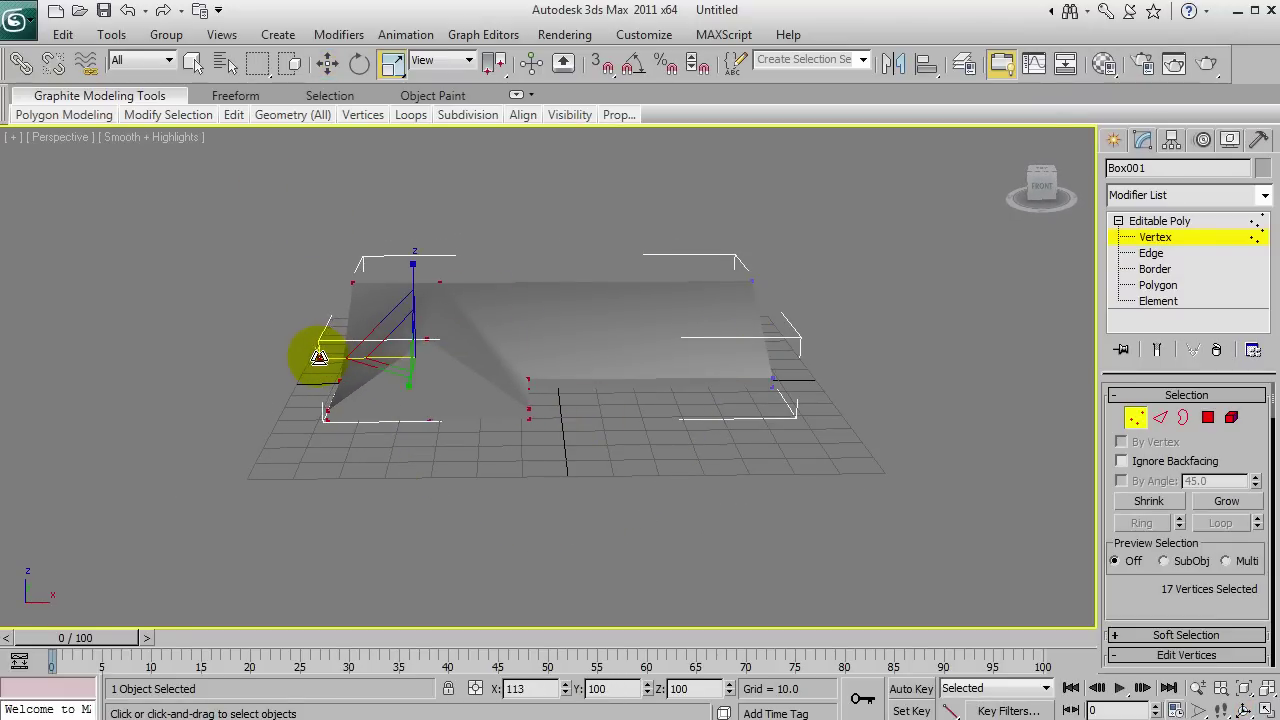
pyautogui.press('w')
pyautogui.keyDown('alt'); pyautogui.moveTo(332, 360); pyautogui.dragTo(775, 378, button='middle'); pyautogui.keyUp('alt')
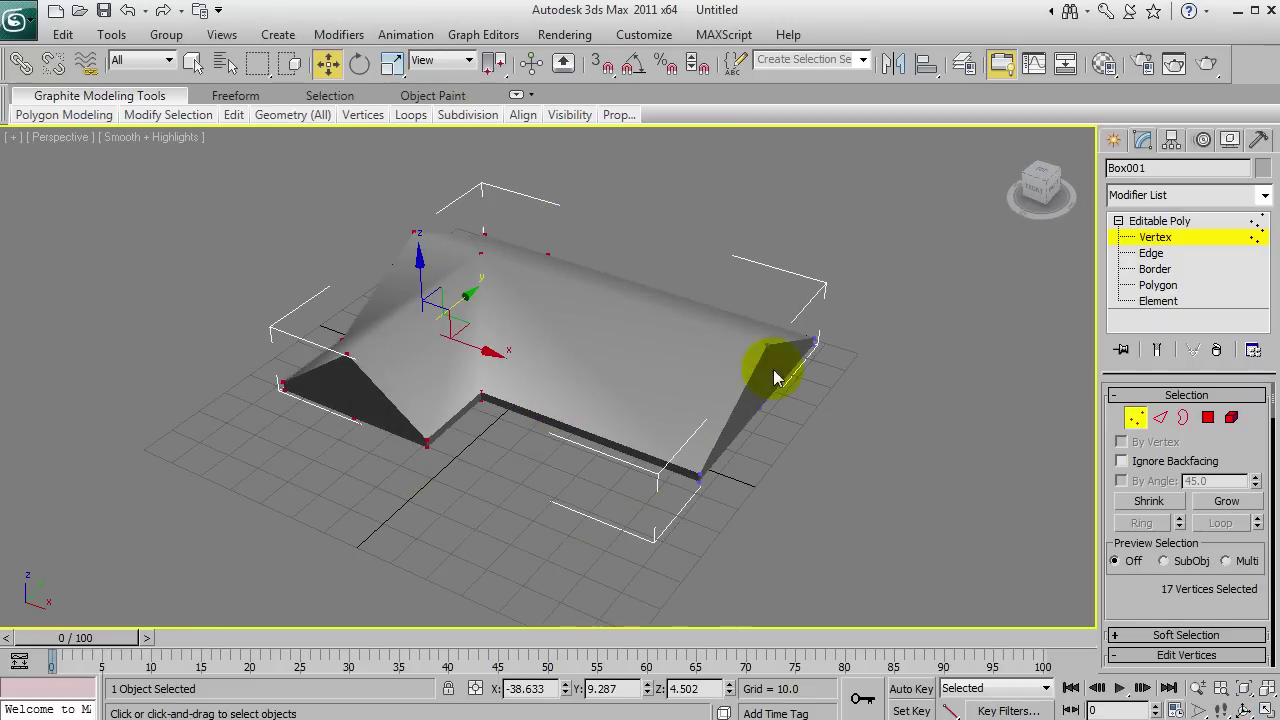
pyautogui.click(1150, 240)
pyautogui.click(860, 365)
# Select the open border around the roof's underside and cap it.
pyautogui.keyDown('alt'); pyautogui.moveTo(596, 385); pyautogui.dragTo(659, 493, button='middle'); pyautogui.keyUp('alt')
pyautogui.click(826, 270)
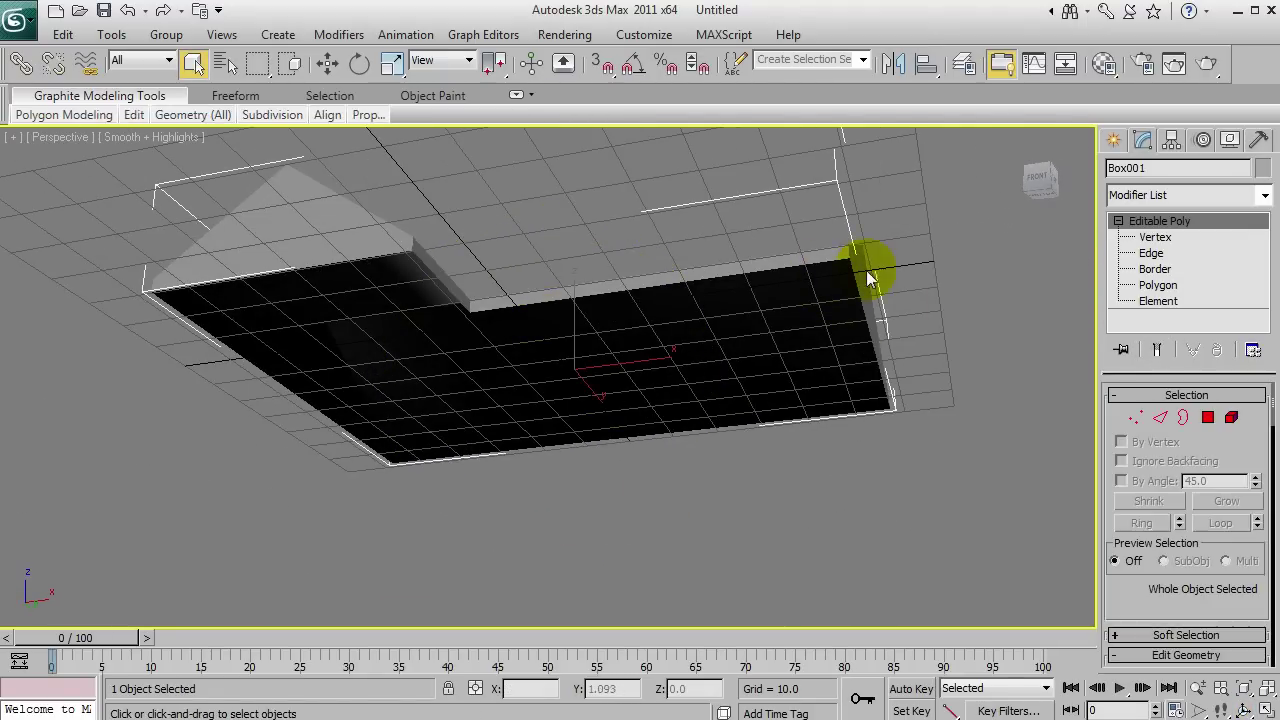
pyautogui.click(1155, 269)
pyautogui.keyDown('alt'); pyautogui.moveTo(812, 282); pyautogui.dragTo(587, 283, button='middle'); pyautogui.keyUp('alt')
pyautogui.keyDown('alt'); pyautogui.moveTo(561, 340); pyautogui.dragTo(570, 330, button='middle'); pyautogui.keyUp('alt')
pyautogui.scroll(-5, 1215, 510)
pyautogui.click(1239, 463)
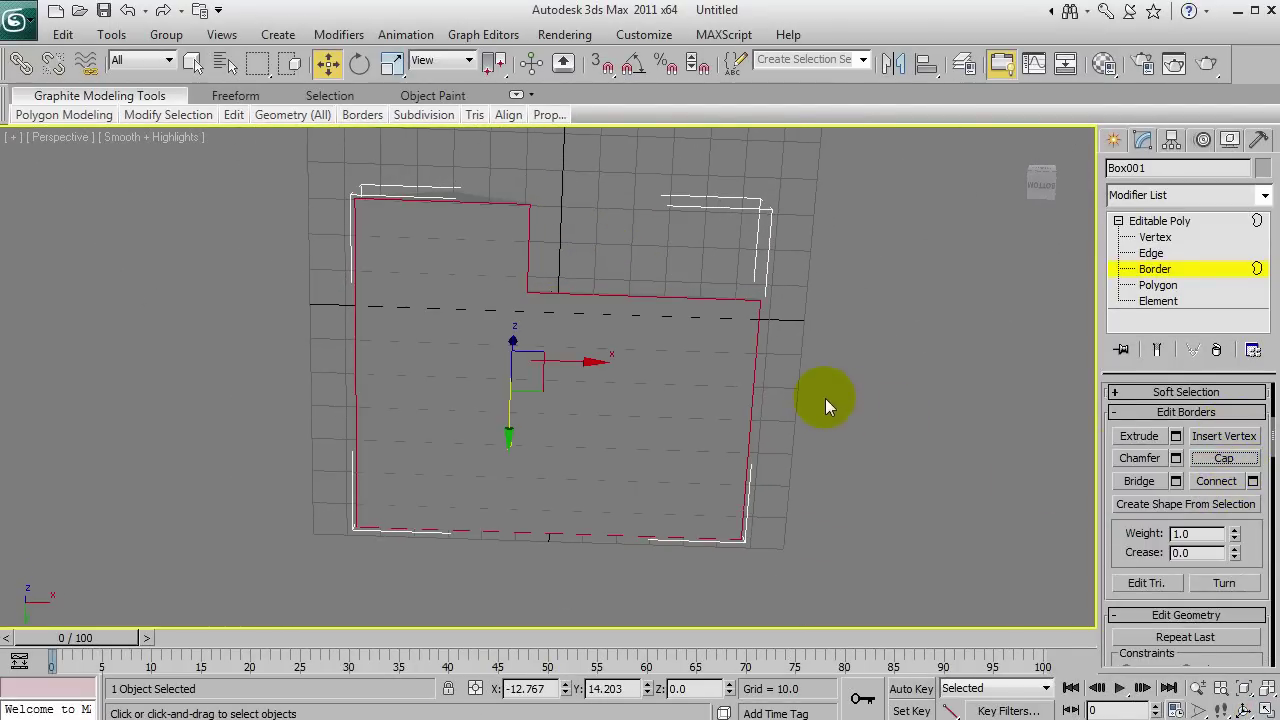
pyautogui.moveTo(549, 349); pyautogui.dragTo(542, 401, button='middle')
pyautogui.keyDown('alt'); pyautogui.moveTo(697, 318); pyautogui.dragTo(557, 395, button='middle'); pyautogui.keyUp('alt')
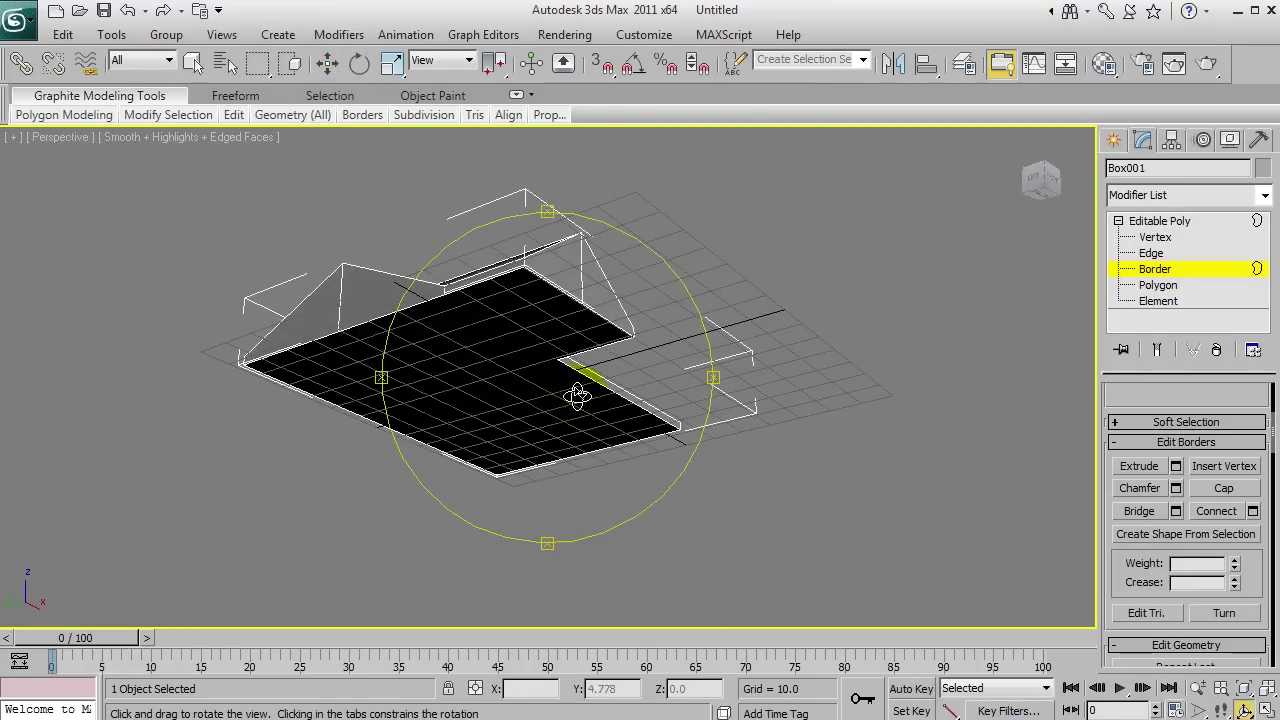
# Select the capped polygon on the roof's underside and examine its L shape around the inner corner.
pyautogui.click(1168, 288)
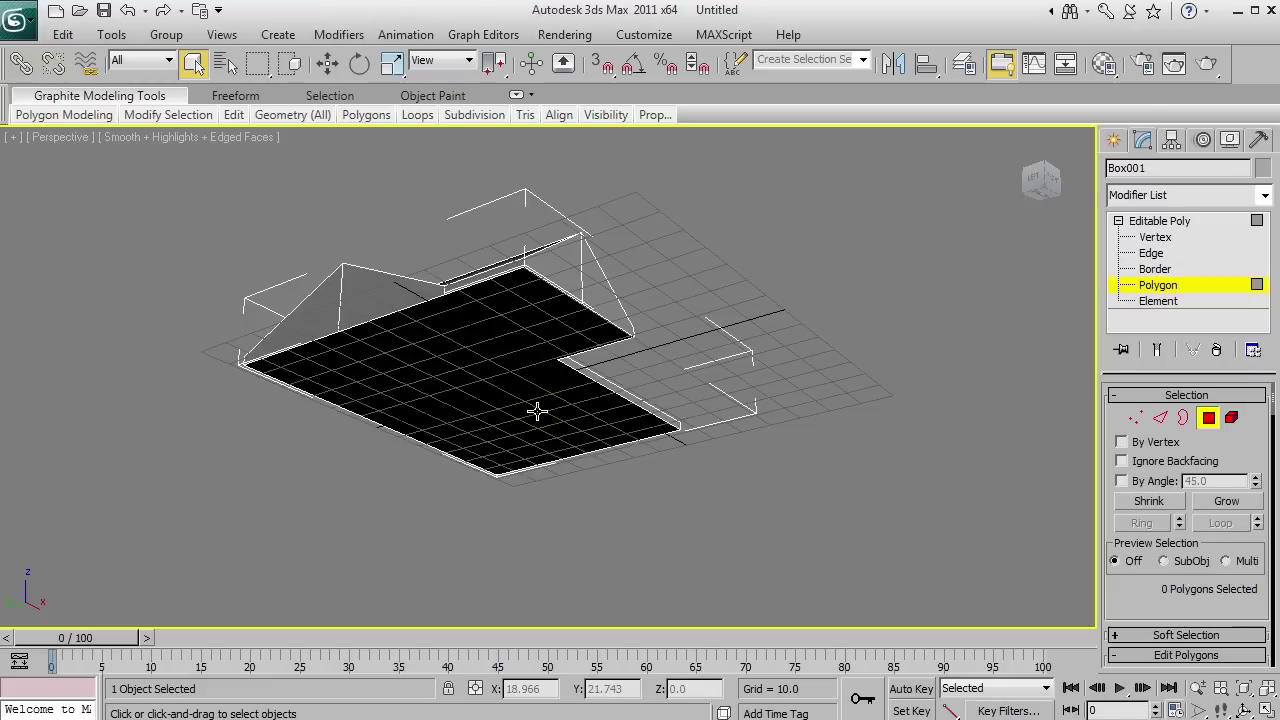
pyautogui.click(591, 423)
pyautogui.keyDown('alt'); pyautogui.moveTo(591, 423); pyautogui.dragTo(647, 285, button='middle'); pyautogui.keyUp('alt')
pyautogui.scroll(2, 586, 340)
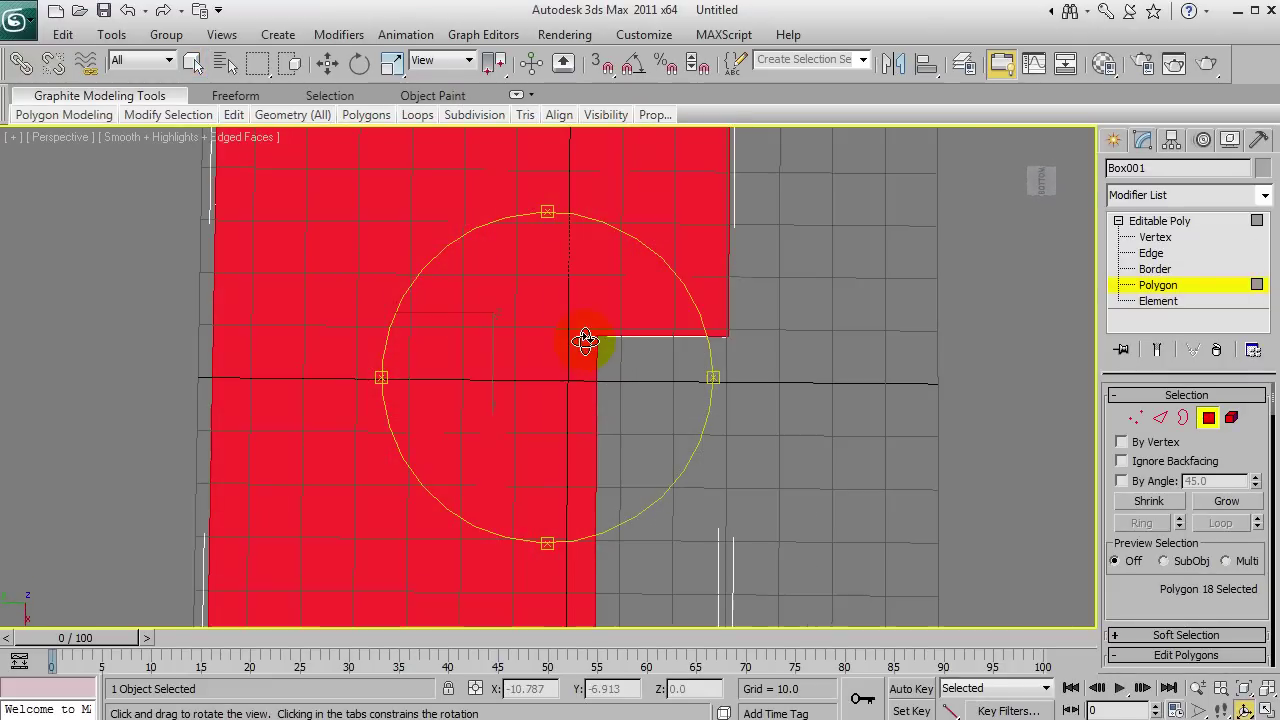
pyautogui.moveTo(586, 340); pyautogui.dragTo(616, 443, button='middle')
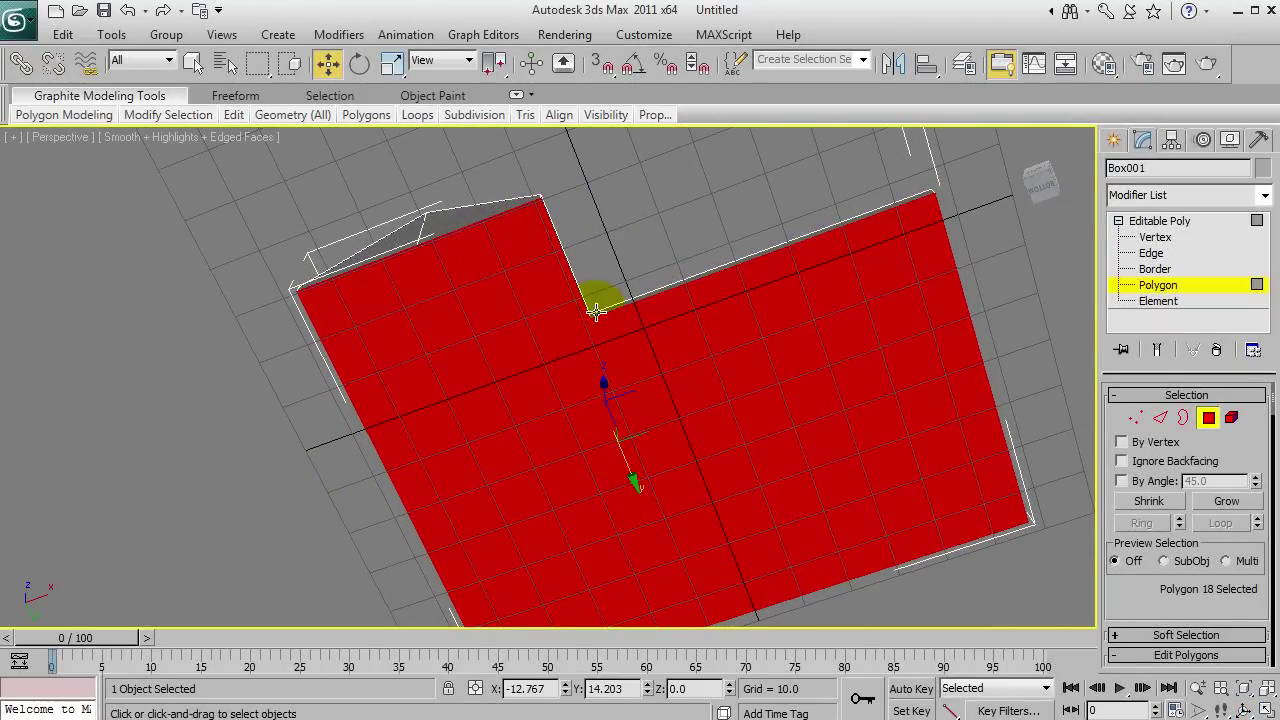
pyautogui.keyDown('alt'); pyautogui.moveTo(648, 398); pyautogui.dragTo(392, 390, button='middle'); pyautogui.keyUp('alt')
# Cut an edge across the underside cap from the inner corner to the opposite eave, and restore edged-face display.
pyautogui.press('1')
pyautogui.rightClick(392, 433)
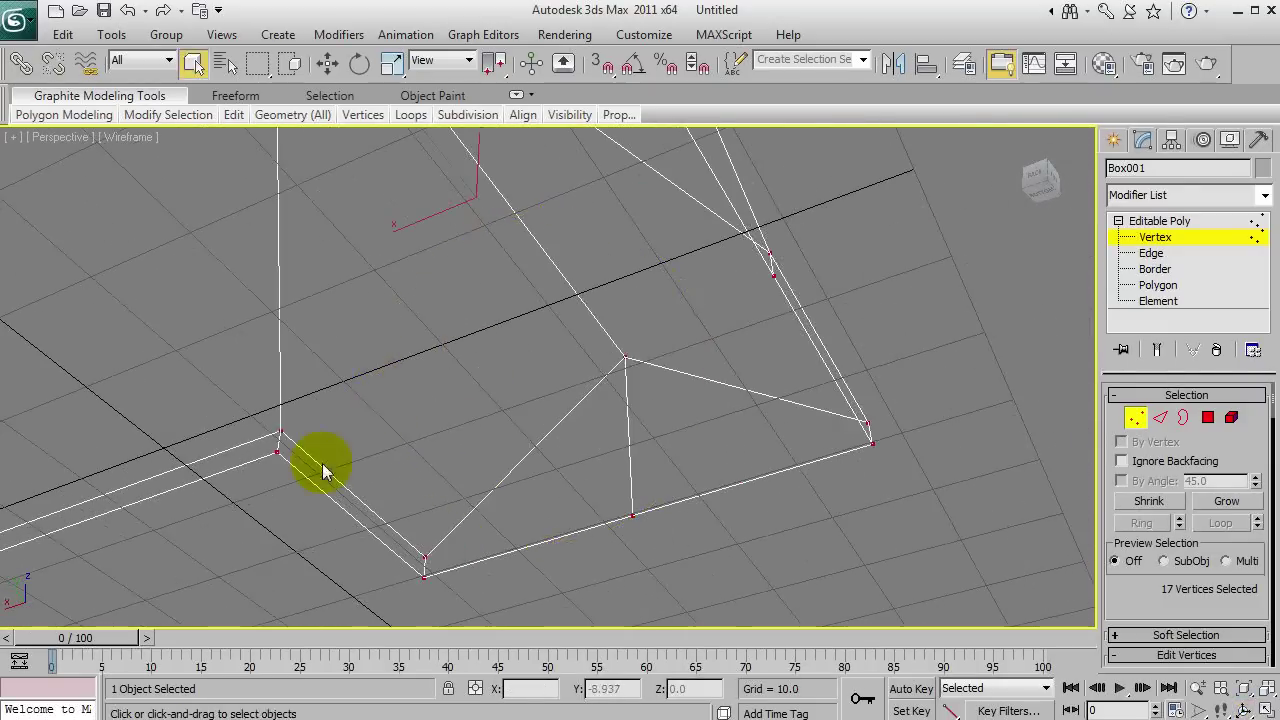
pyautogui.keyDown('alt'); pyautogui.moveTo(770, 275); pyautogui.dragTo(634, 304, button='middle'); pyautogui.keyUp('alt')
pyautogui.press('F3')
pyautogui.scroll(-10, 1135, 514)
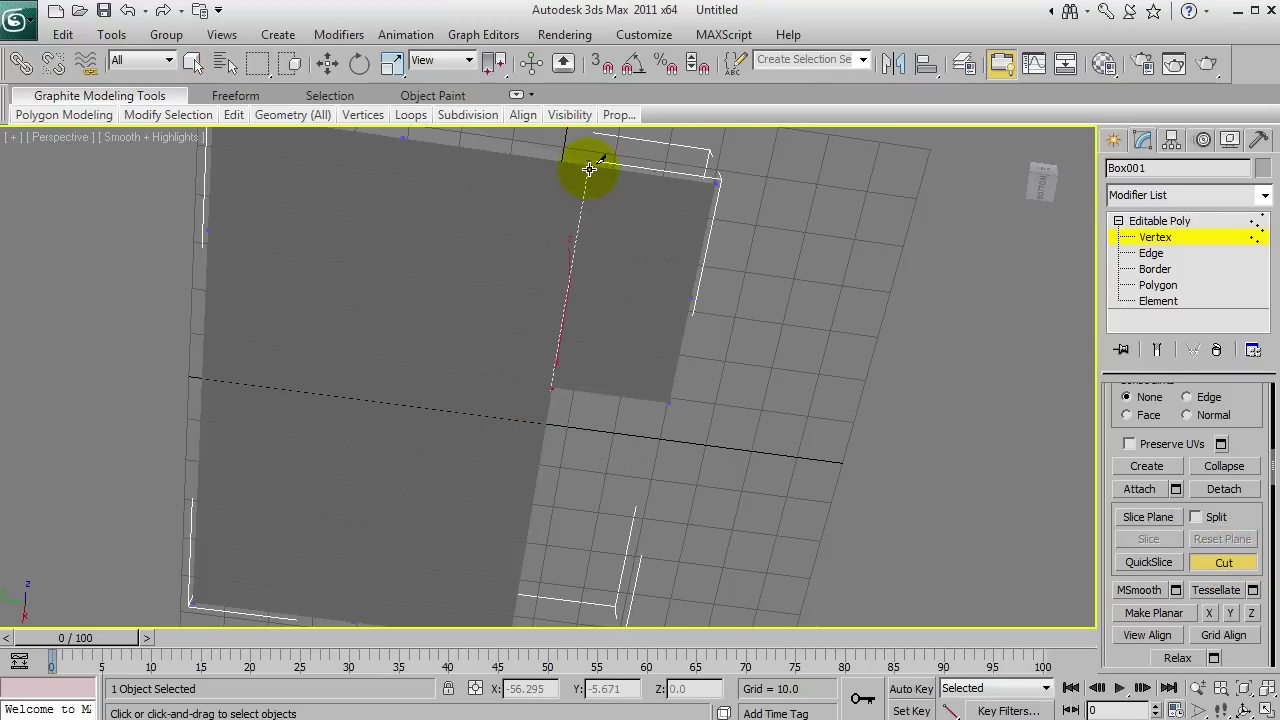
pyautogui.click(1196, 218)
pyautogui.click(725, 360)
pyautogui.keyDown('alt'); pyautogui.moveTo(720, 362); pyautogui.dragTo(518, 286, button='middle'); pyautogui.keyUp('alt')
pyautogui.press('F4')
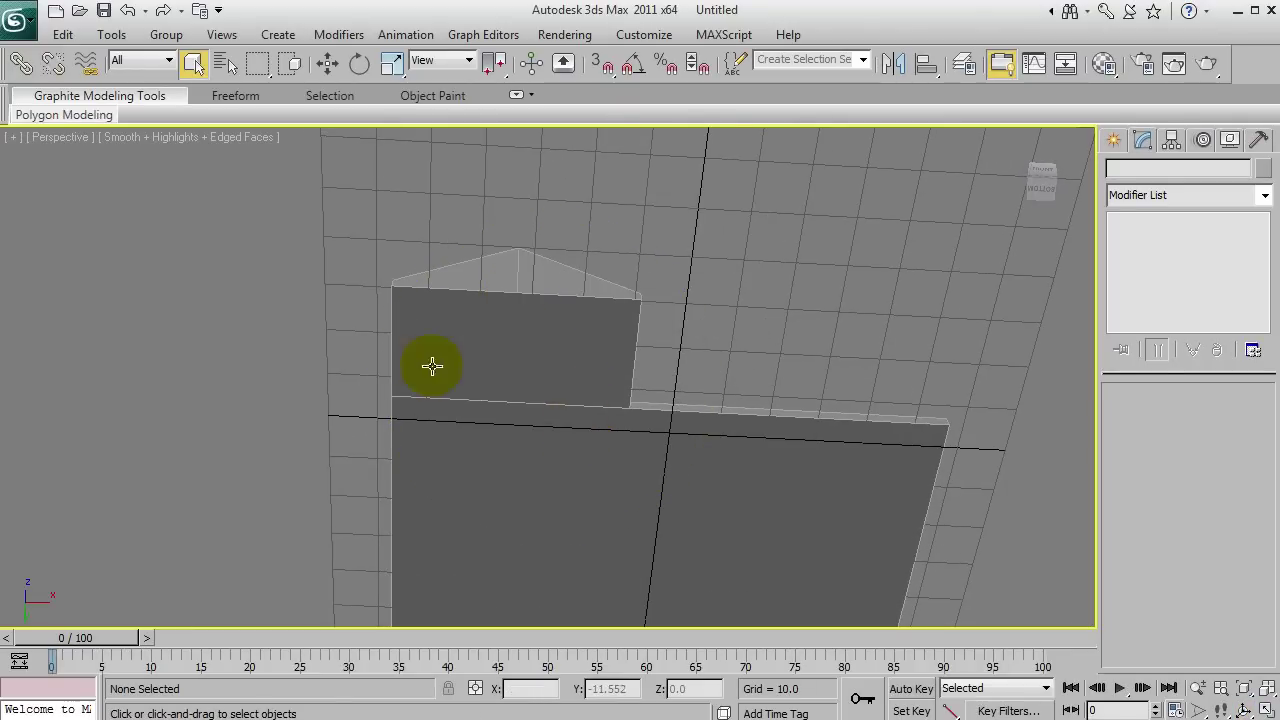
# Examine the roof from the front and from below to check the split underside and the eaves.
pyautogui.moveTo(598, 383); pyautogui.dragTo(414, 531)
pyautogui.rightClick(414, 531)
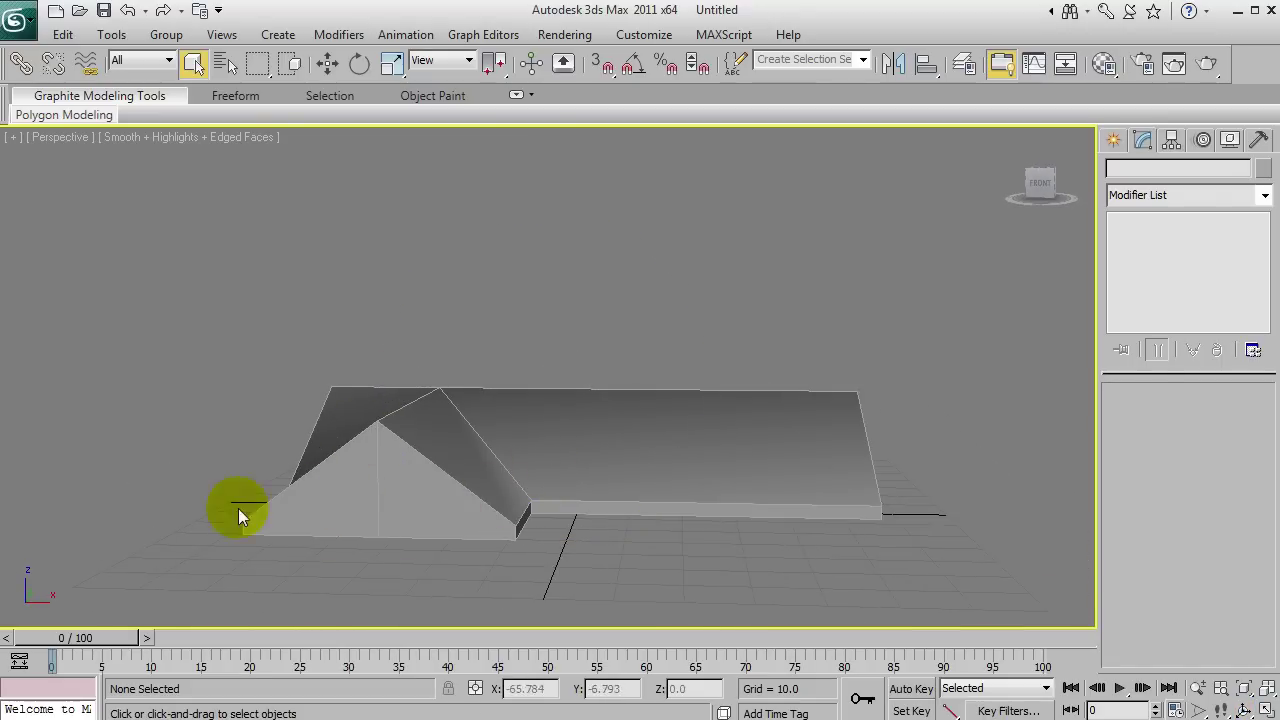
pyautogui.moveTo(726, 494); pyautogui.dragTo(694, 440, button='middle')
pyautogui.hotkey('ctrl', 'r')
pyautogui.moveTo(624, 452); pyautogui.dragTo(600, 237)
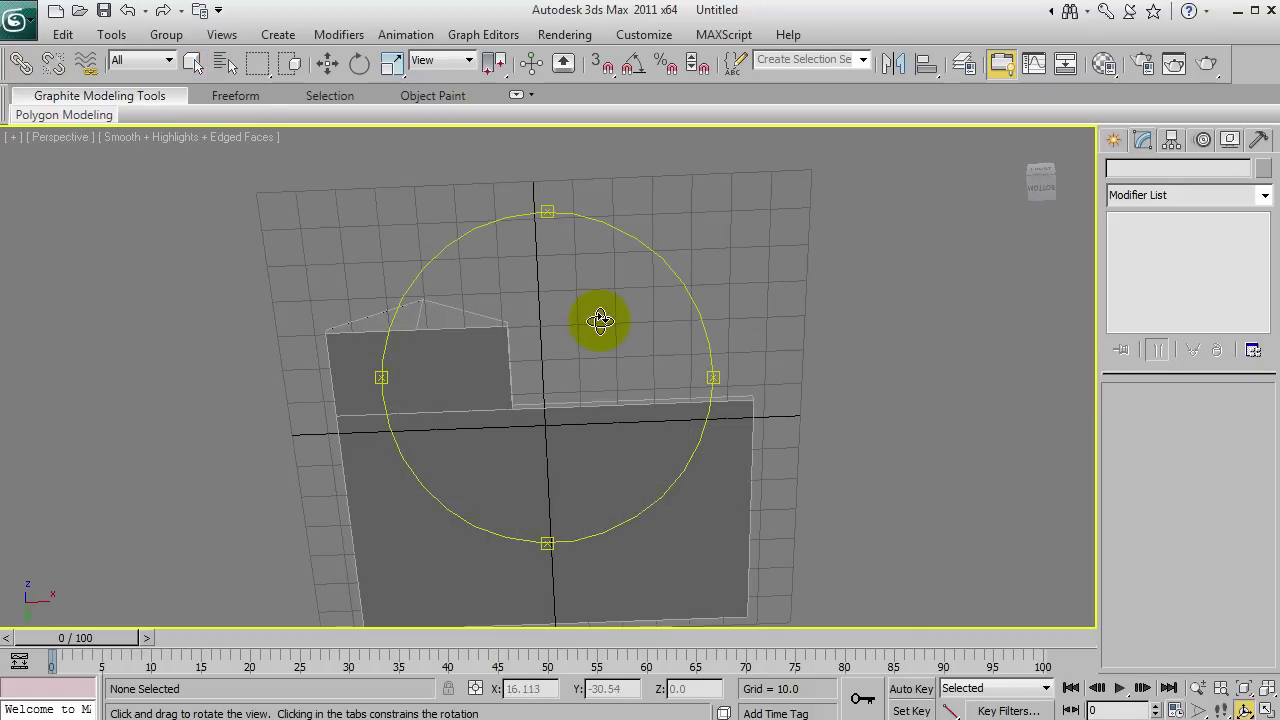
pyautogui.rightClick(883, 467)
pyautogui.hotkey('ctrl', 'r')
pyautogui.moveTo(586, 354); pyautogui.dragTo(529, 520)
pyautogui.rightClick(602, 437)
pyautogui.click(605, 428)
pyautogui.hotkey('ctrl', 'r')
pyautogui.moveTo(606, 428); pyautogui.dragTo(718, 312)
pyautogui.rightClick(976, 431)
# Select both underside polygons and inset them slightly from the roof's outer edge.
pyautogui.click(1163, 285)
pyautogui.click(611, 486)
pyautogui.keyDown('ctrl'); pyautogui.click(471, 383); pyautogui.keyUp('ctrl')
pyautogui.click(1186, 655)
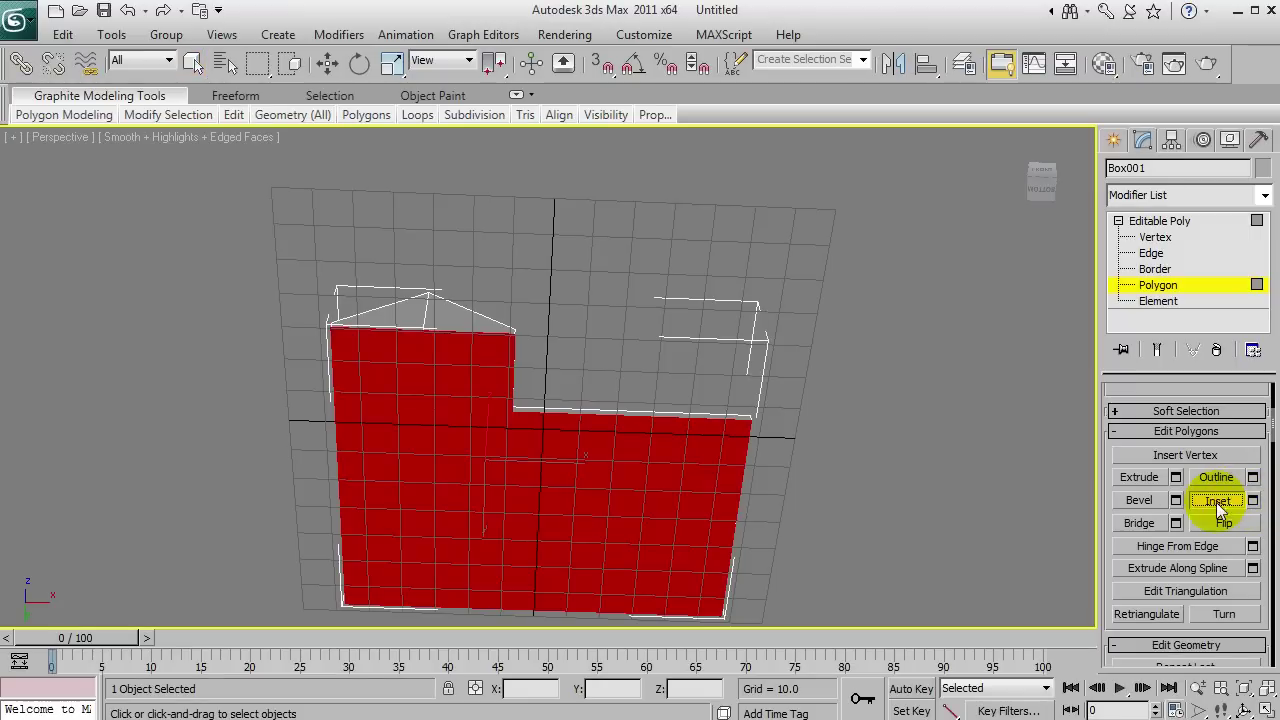
pyautogui.click(1223, 499)
pyautogui.moveTo(534, 509); pyautogui.dragTo(529, 518)
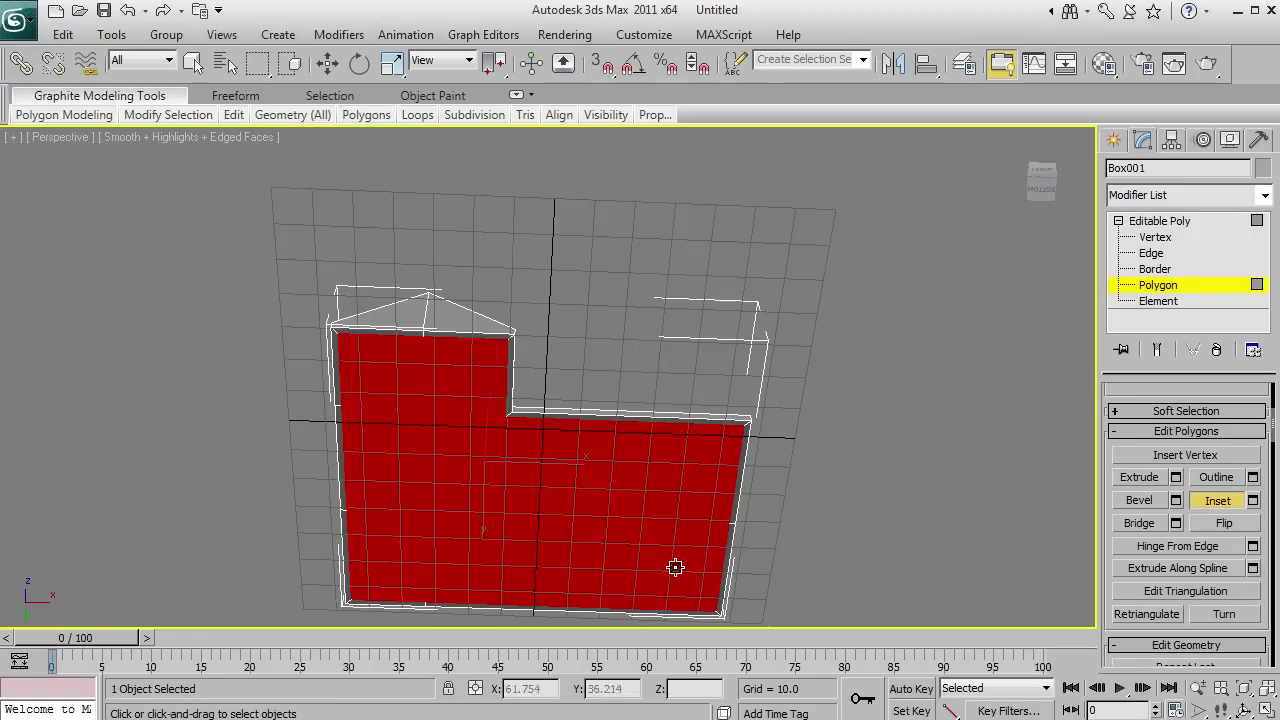
# Extrude the inset underside polygons downward to form the house walls.
pyautogui.hotkey('ctrl', 'r')
pyautogui.moveTo(614, 477); pyautogui.dragTo(765, 481)
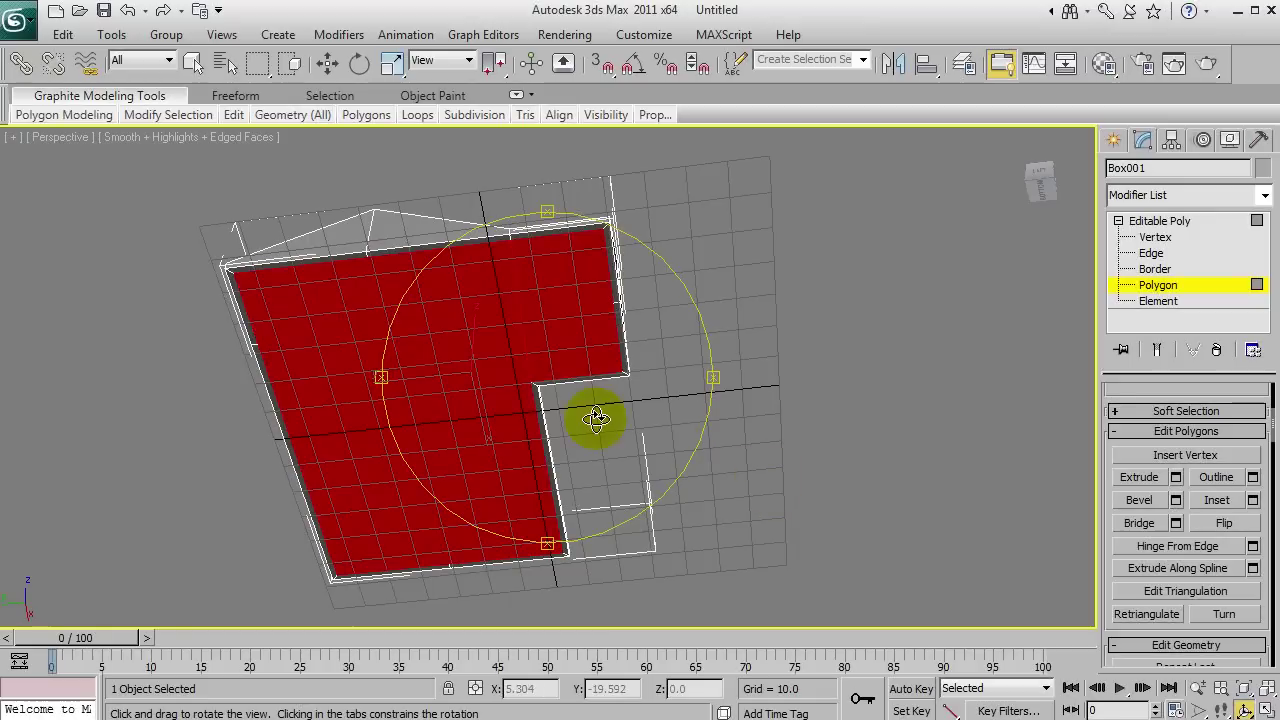
pyautogui.click(1143, 478)
pyautogui.moveTo(460, 491); pyautogui.dragTo(490, 187)
pyautogui.click(779, 348)
pyautogui.hotkey('ctrl', 'r')
pyautogui.moveTo(640, 325); pyautogui.dragTo(591, 434)
pyautogui.scroll(5, 417, 469)
pyautogui.rightClick(591, 434)
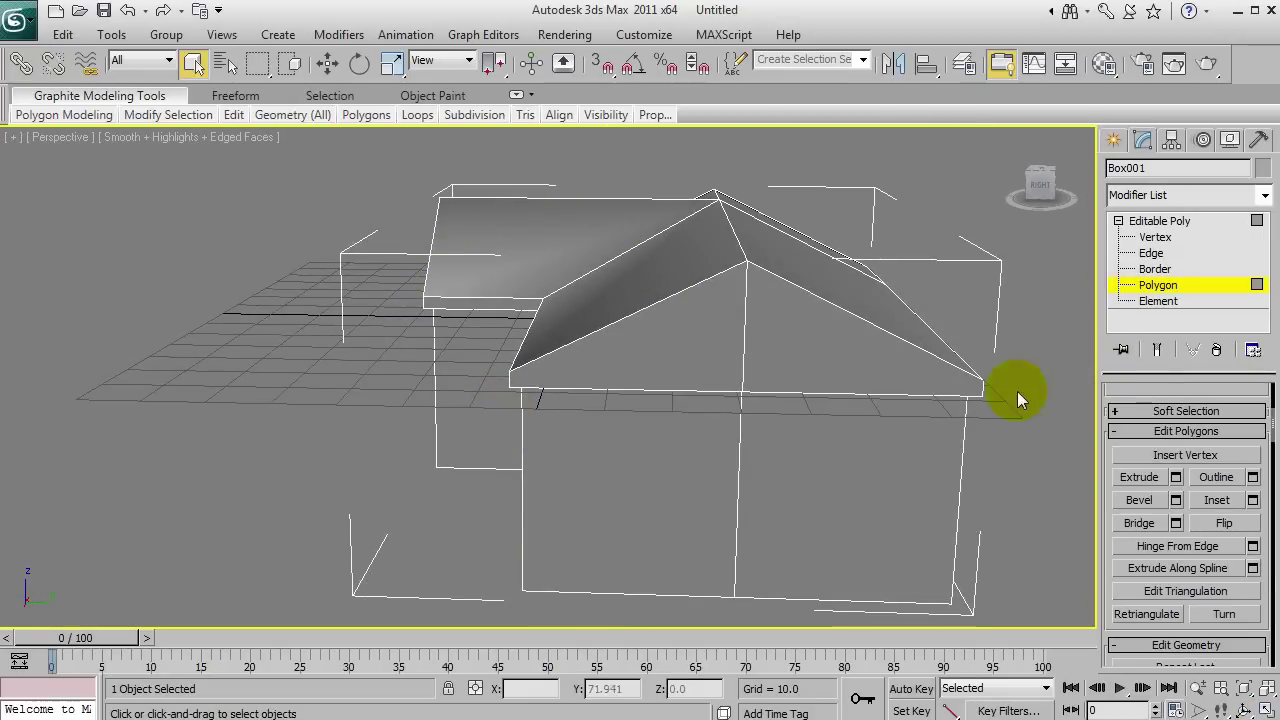
# Cut a horizontal edge across the main section's gable end, joining its two upper eave corners.
pyautogui.scroll(-5, 1248, 434)
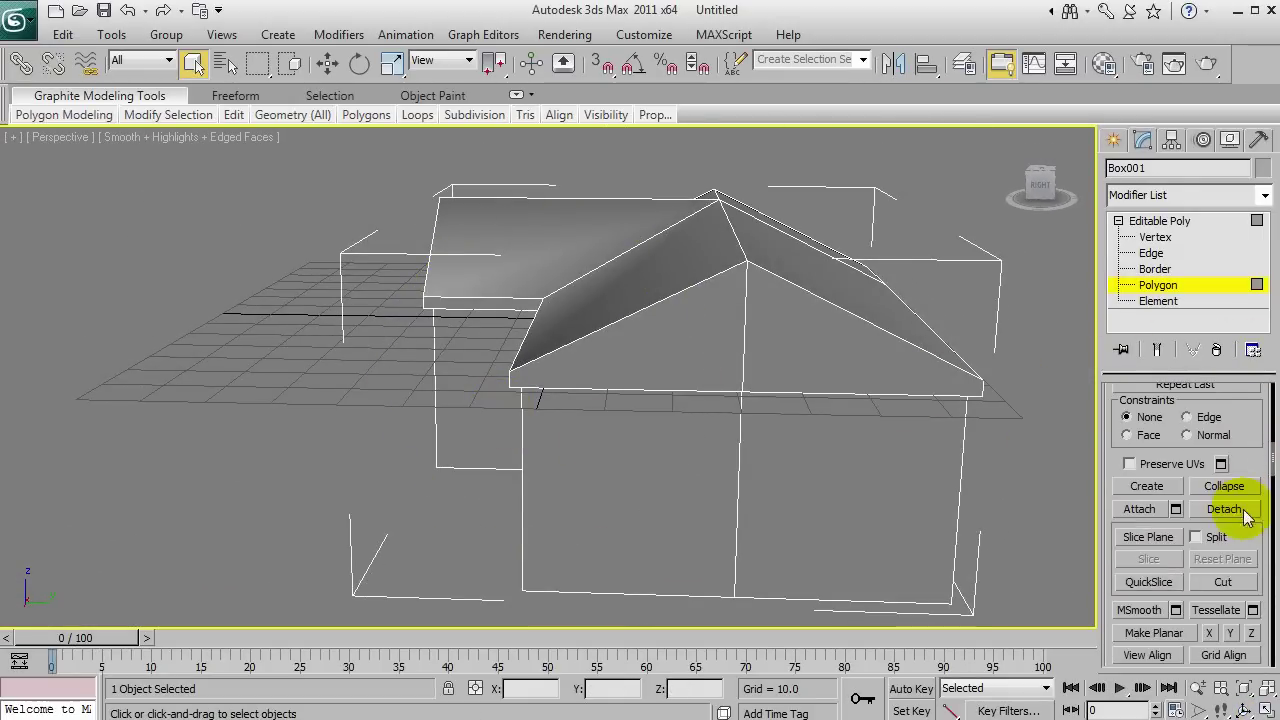
pyautogui.click(1224, 581)
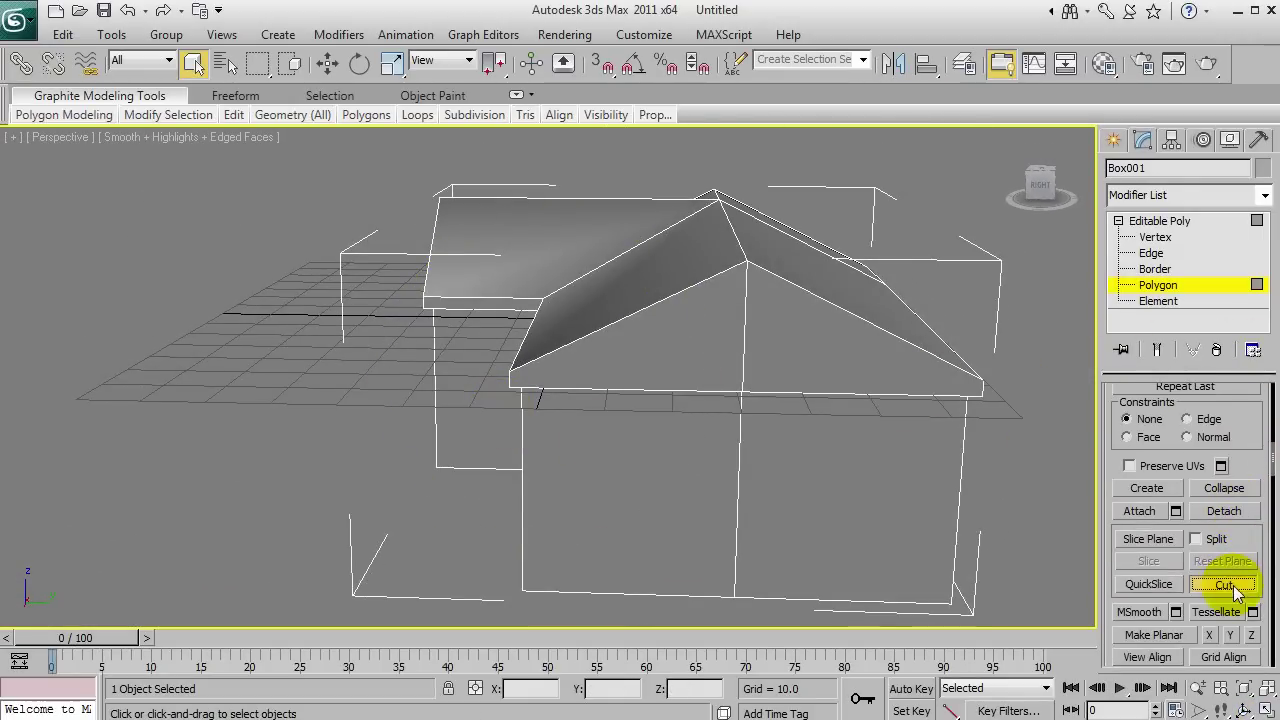
pyautogui.click(1155, 240)
pyautogui.scroll(-6, 1244, 486)
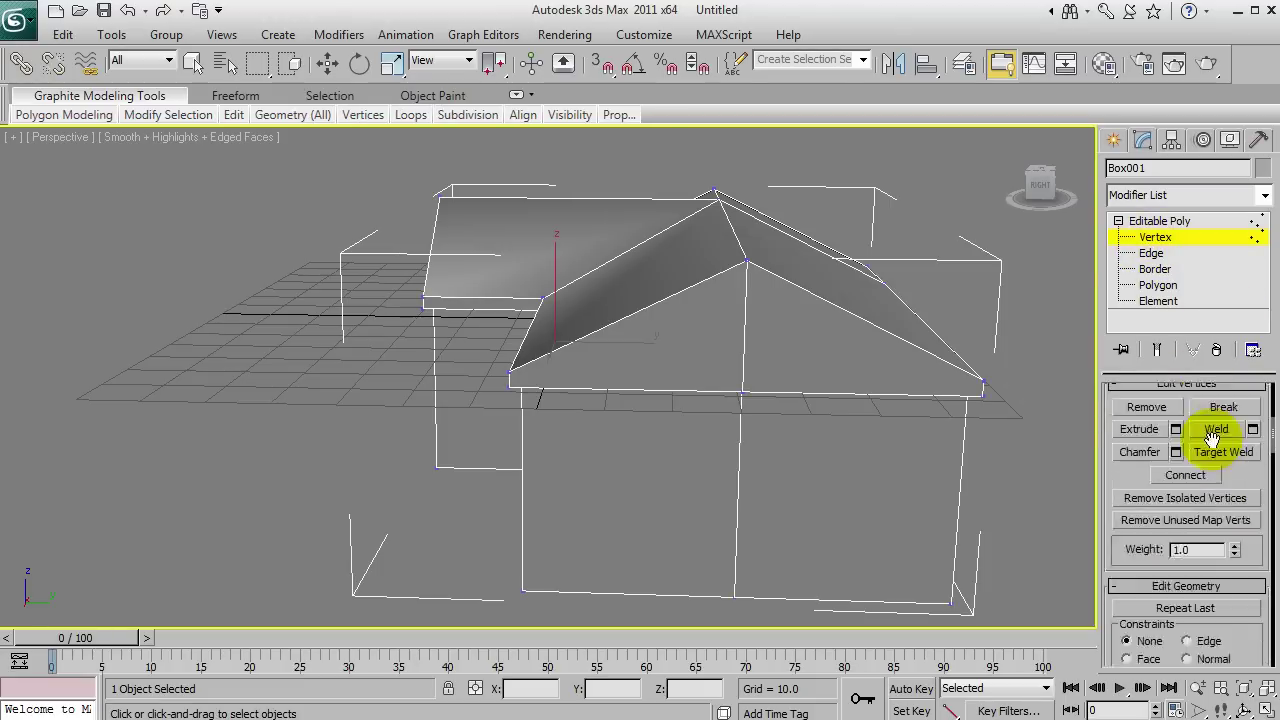
pyautogui.scroll(-3, 1234, 486)
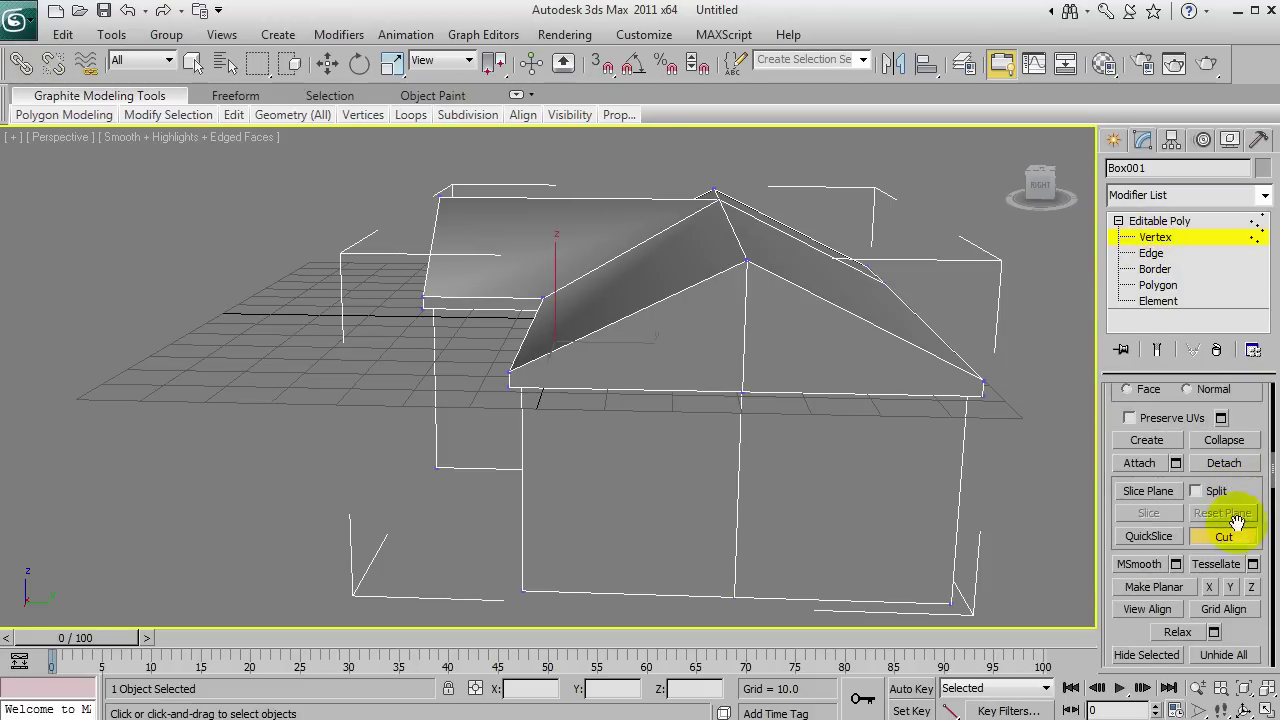
pyautogui.click(982, 380)
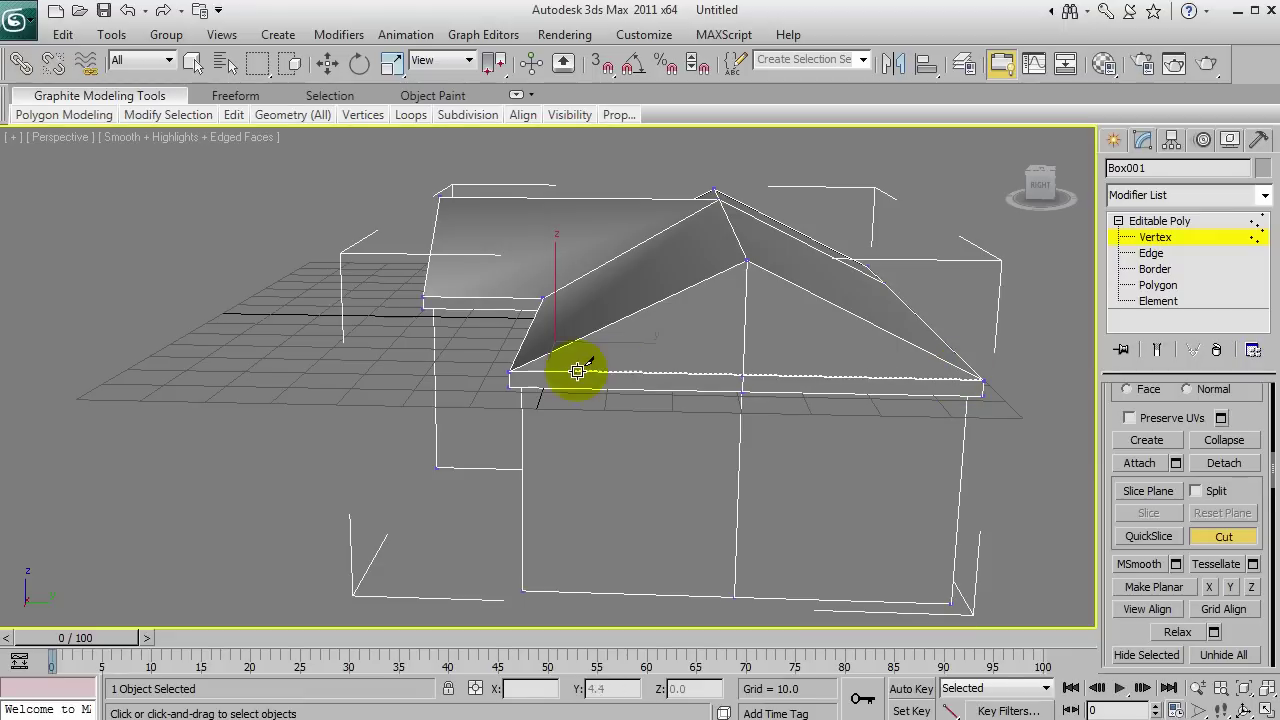
pyautogui.click(510, 371)
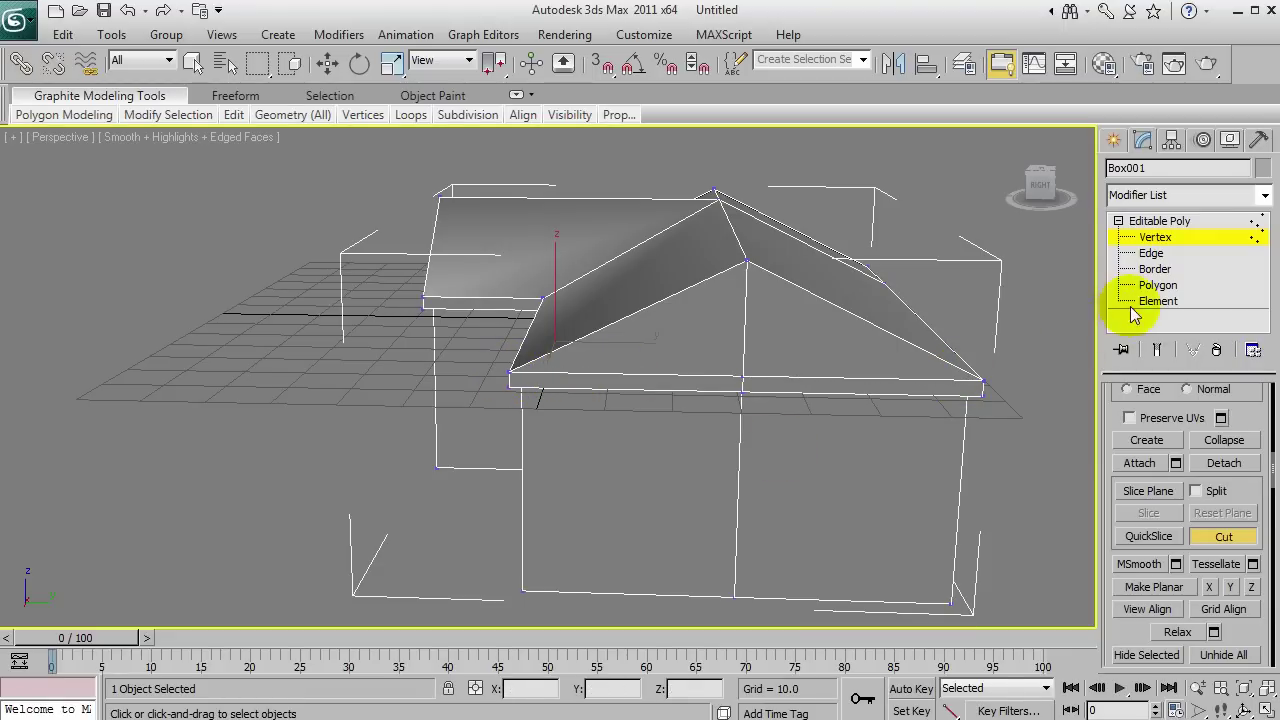
# Select the two gable-end fascia strips and the adjoining long fascia strip that ends at the wing.
pyautogui.click(1158, 285)
pyautogui.click(905, 383)
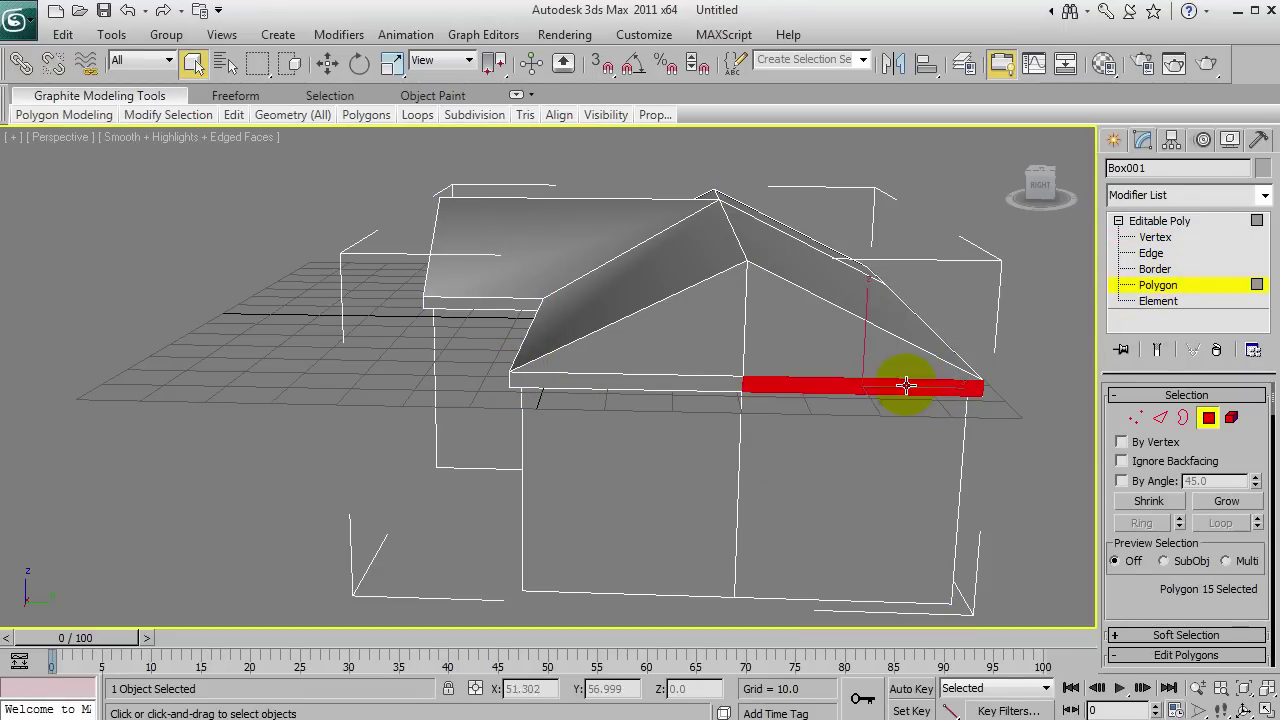
pyautogui.keyDown('ctrl'); pyautogui.click(726, 381); pyautogui.keyUp('ctrl')
pyautogui.keyDown('alt'); pyautogui.moveTo(726, 381); pyautogui.dragTo(486, 371, button='middle'); pyautogui.keyUp('alt')
# Try to extrude the selected fascia strips outward freehand.
pyautogui.click(1186, 655)
pyautogui.scroll(-3, 1176, 458)
pyautogui.scroll(-3, 1176, 458)
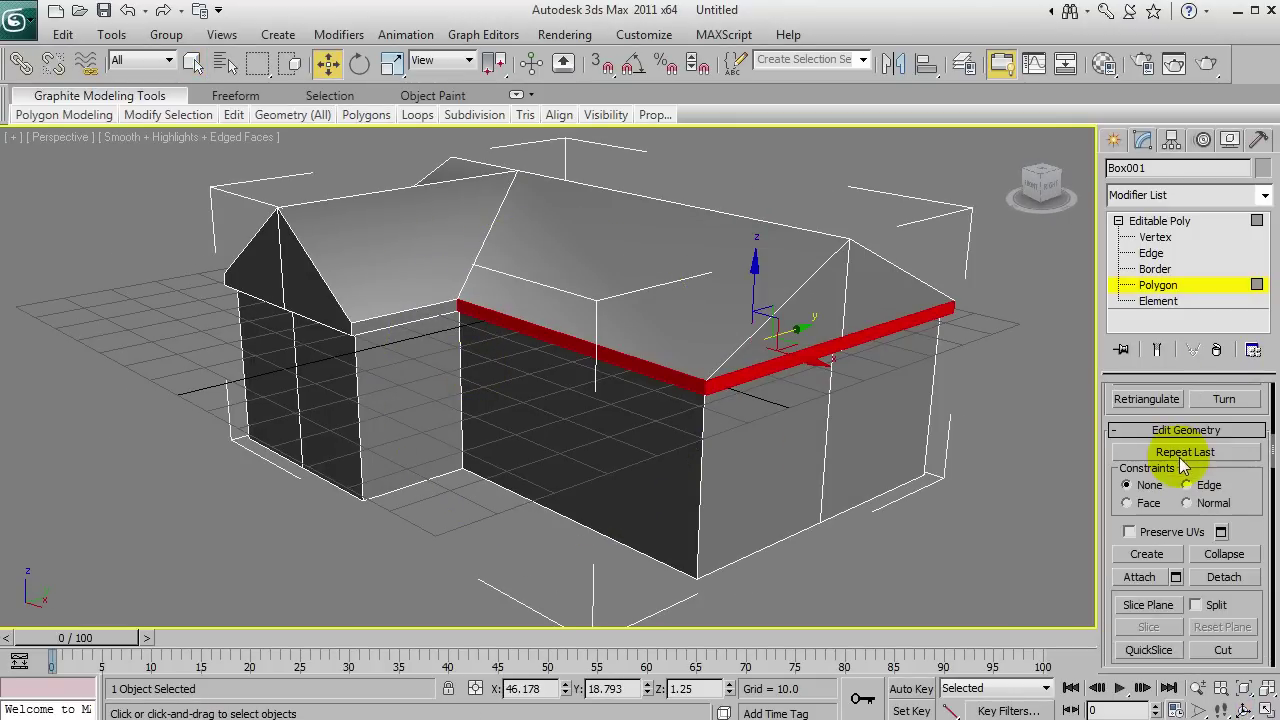
pyautogui.scroll(-4, 1229, 510)
pyautogui.scroll(10, 1220, 514)
pyautogui.scroll(-2, 1220, 514)
pyautogui.click(1155, 488)
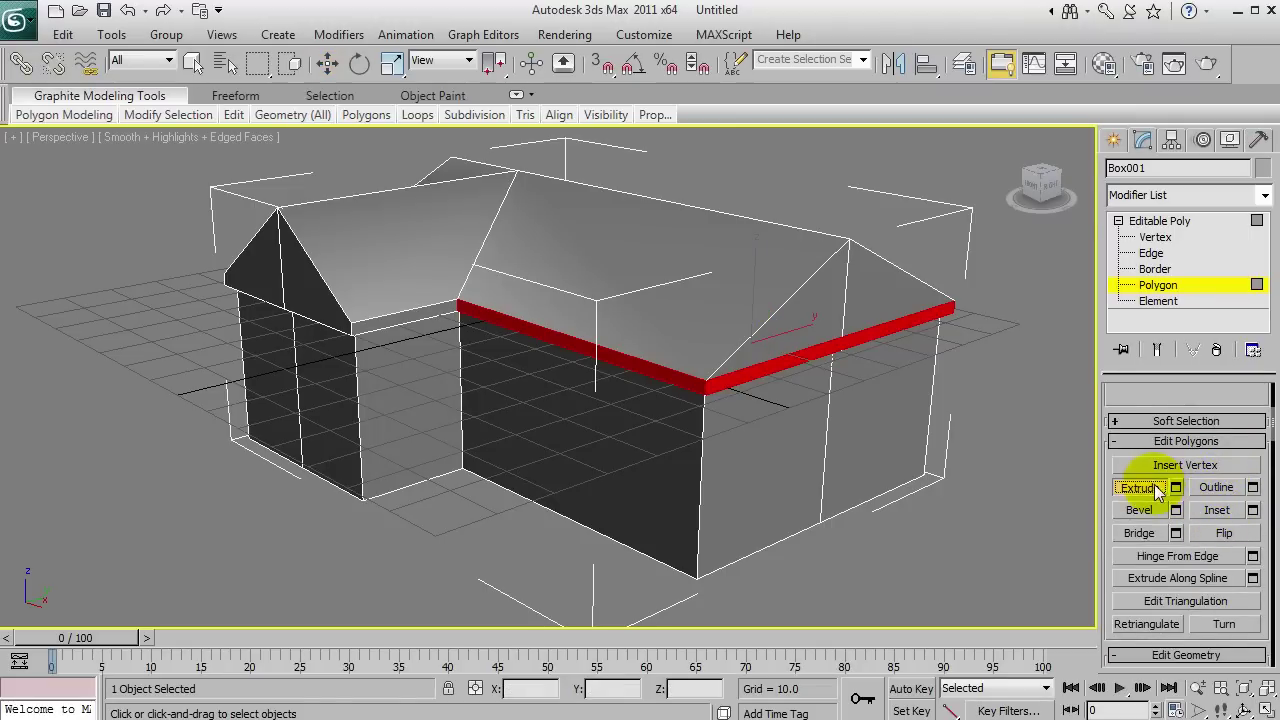
pyautogui.moveTo(734, 386); pyautogui.dragTo(803, 100)
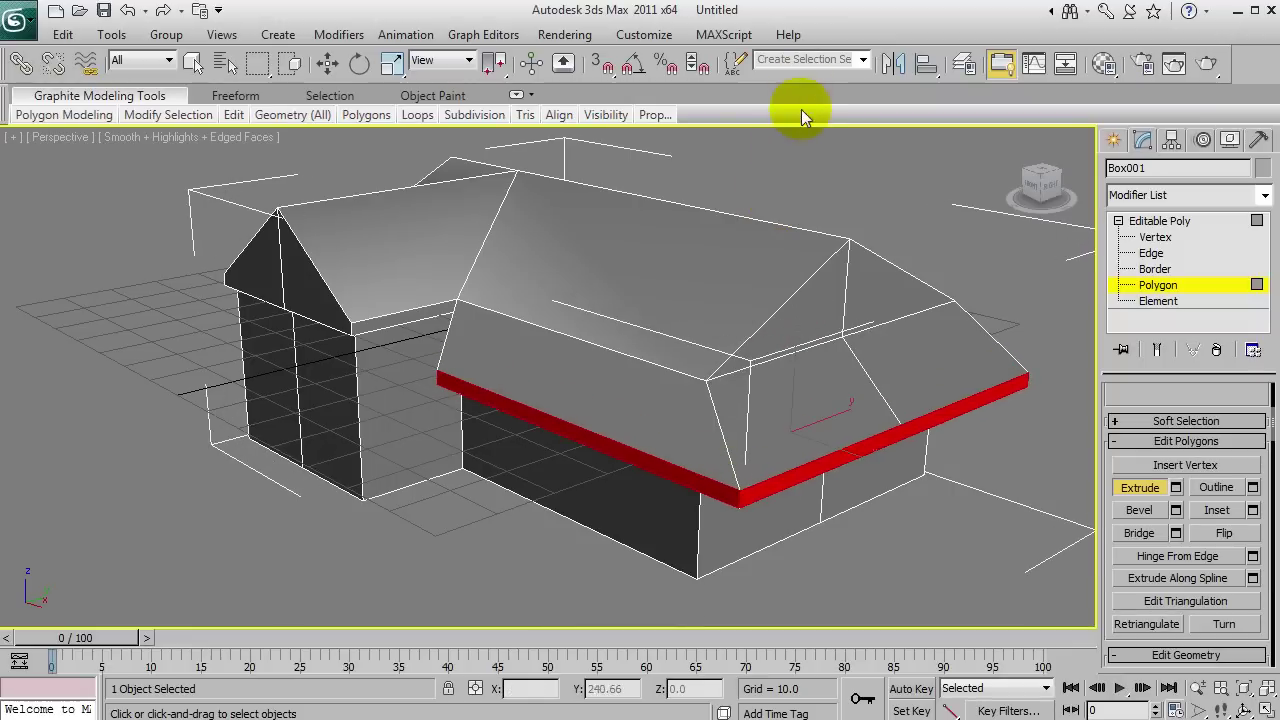
# Extrude the selected fascia strips outward by Local Normal, with the overhang shortened to roughly meet the wing's corner.
pyautogui.click(1174, 490)
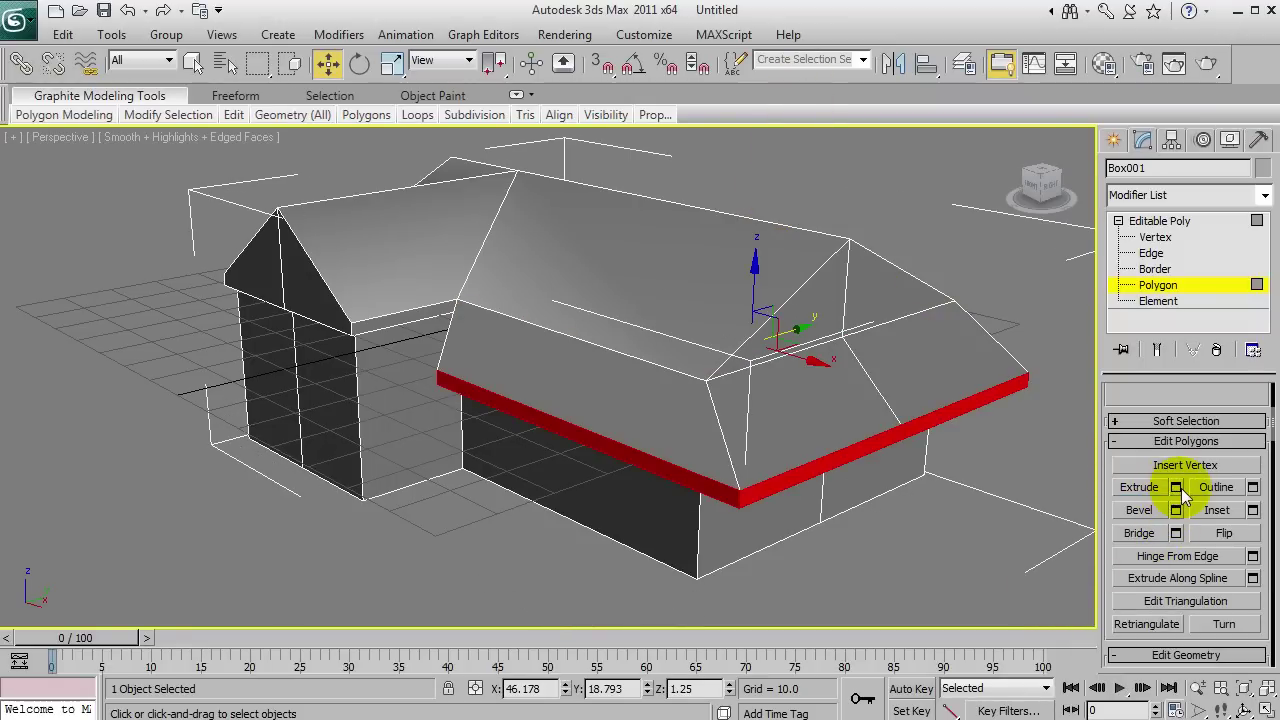
pyautogui.click(1177, 487)
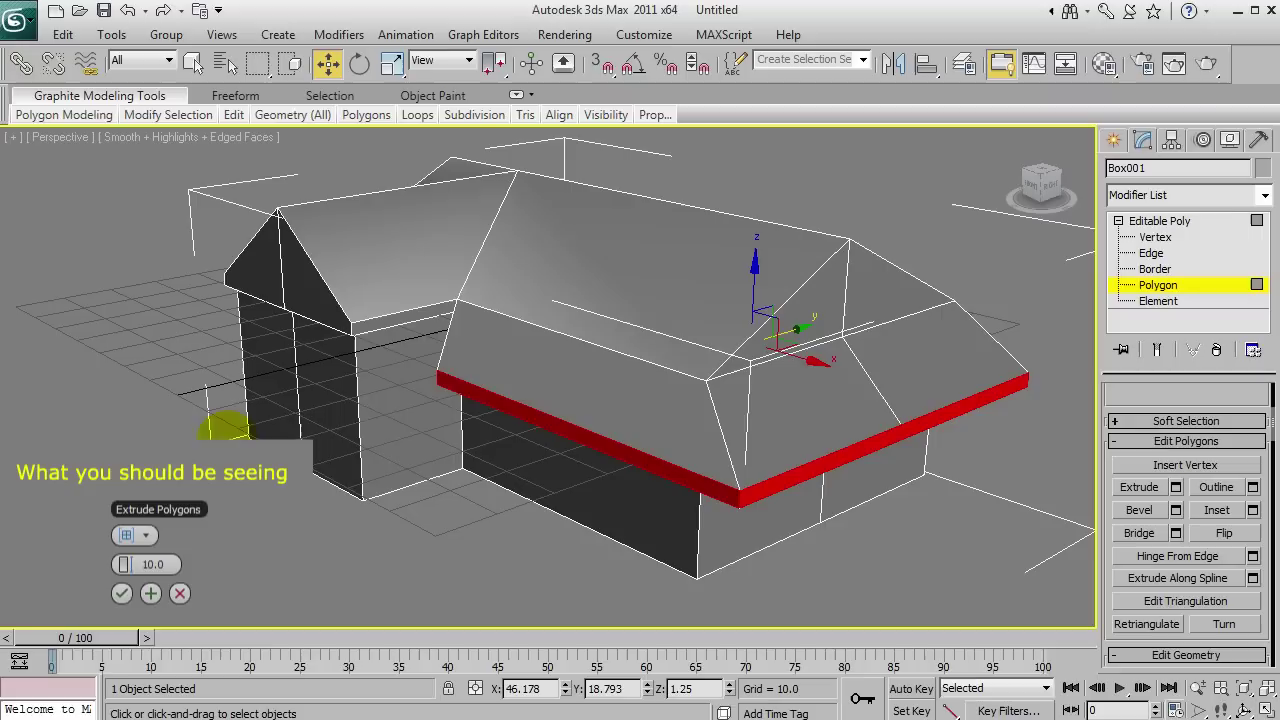
pyautogui.click(235, 384)
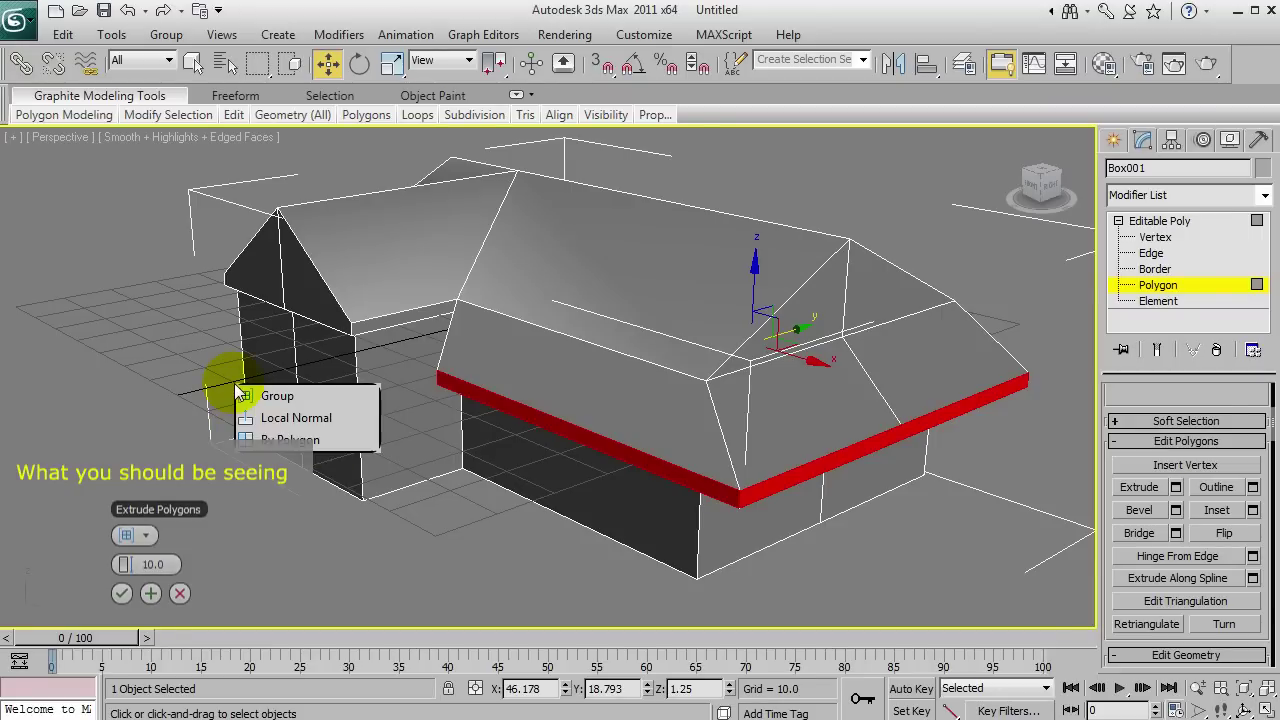
pyautogui.click(327, 424)
pyautogui.scroll(3, 603, 420)
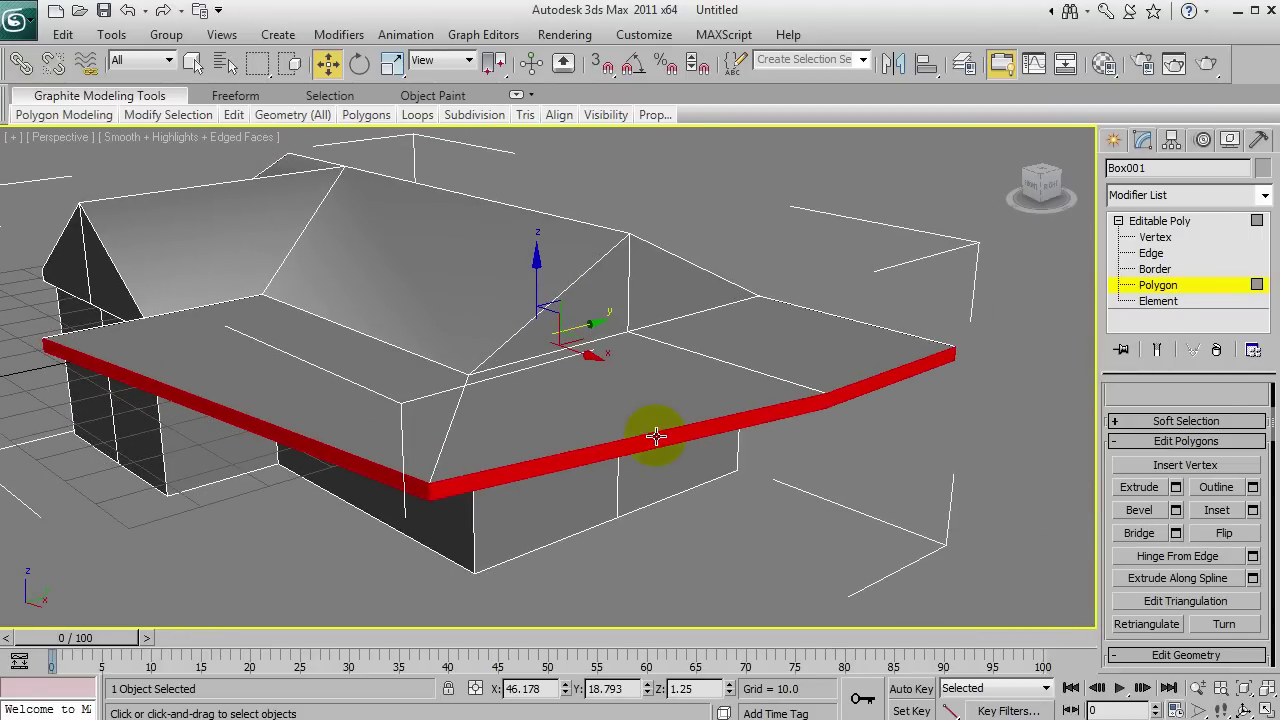
pyautogui.keyDown('alt'); pyautogui.moveTo(594, 437); pyautogui.dragTo(407, 476, button='middle'); pyautogui.keyUp('alt')
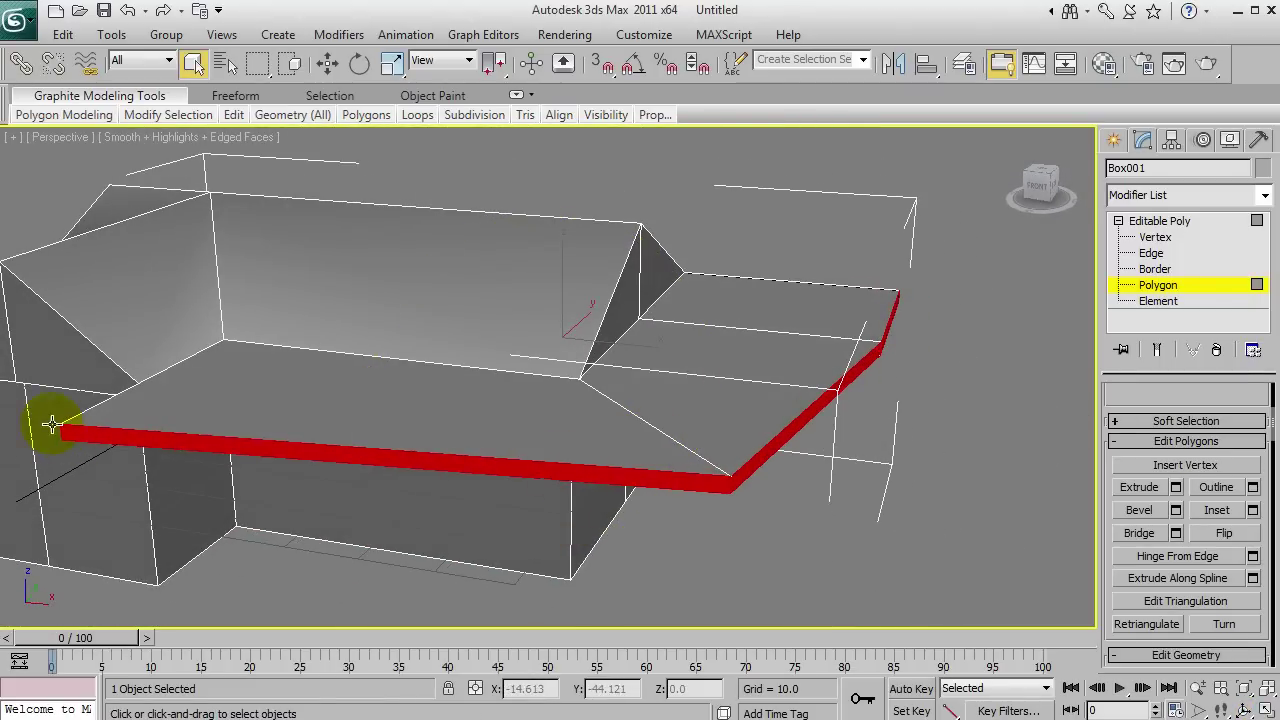
pyautogui.keyDown('alt'); pyautogui.moveTo(37, 420); pyautogui.dragTo(0, 416, button='middle'); pyautogui.keyUp('alt')
pyautogui.hotkey('ctrl', 'r')
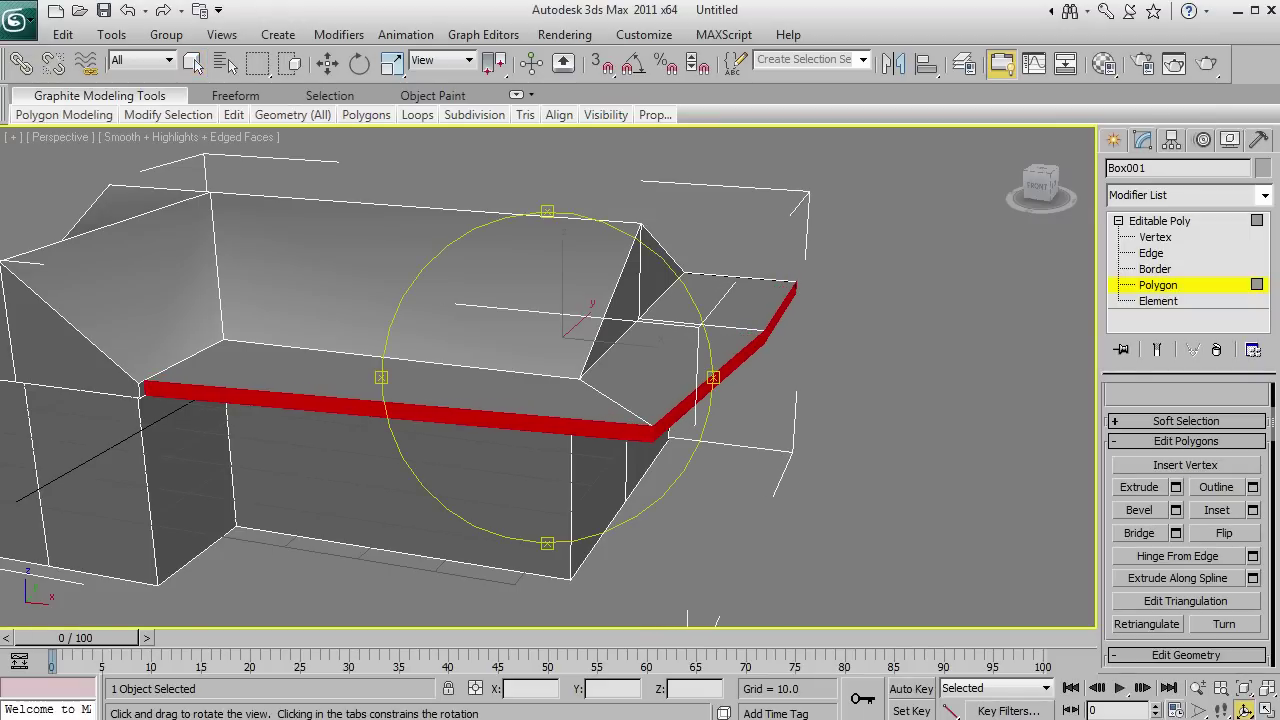
pyautogui.moveTo(477, 400); pyautogui.dragTo(451, 417)
pyautogui.click(194, 62)
pyautogui.click(12, 460)
pyautogui.hotkey('ctrl', 'r')
pyautogui.press('w')
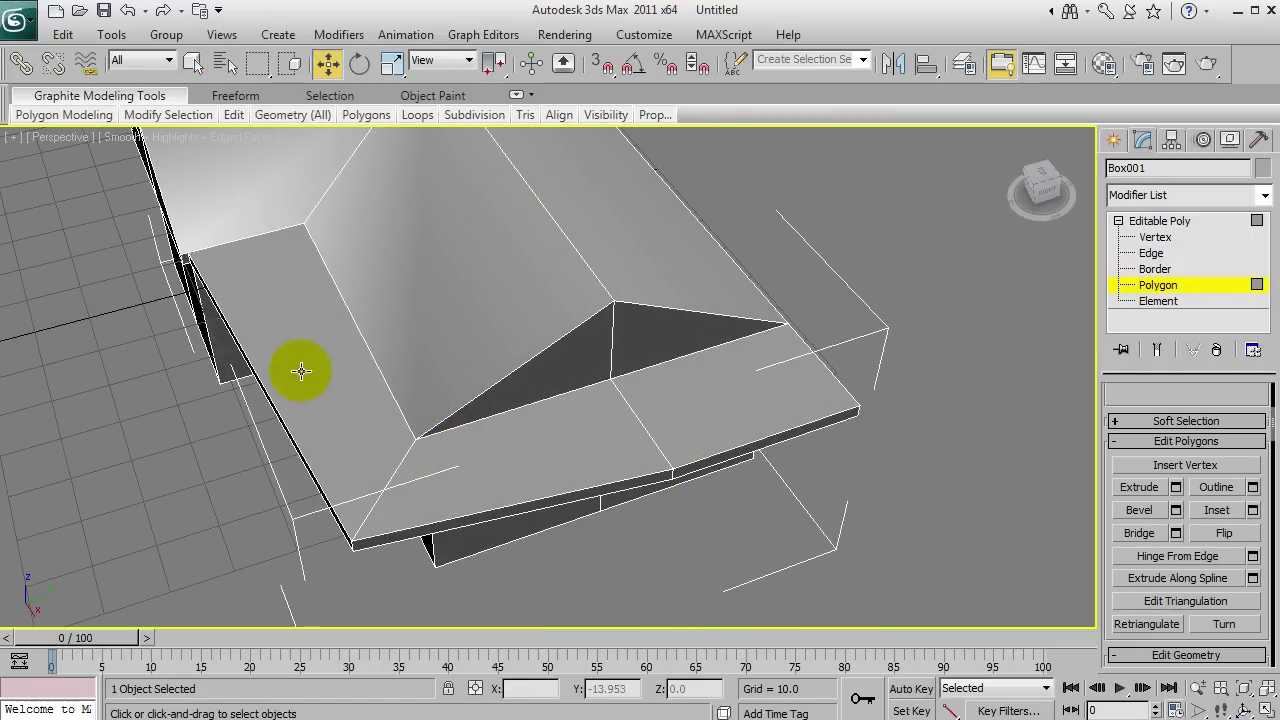
pyautogui.click(1164, 236)
pyautogui.hotkey('ctrl', 'r')
pyautogui.moveTo(415, 333); pyautogui.dragTo(497, 297)
pyautogui.press('w')
# Select the overhang's three outer fascia polygons and lower them along Z to about -2.2 to slope the overhang.
pyautogui.click(1155, 287)
pyautogui.keyDown('ctrl'); pyautogui.click(692, 384); pyautogui.keyUp('ctrl')
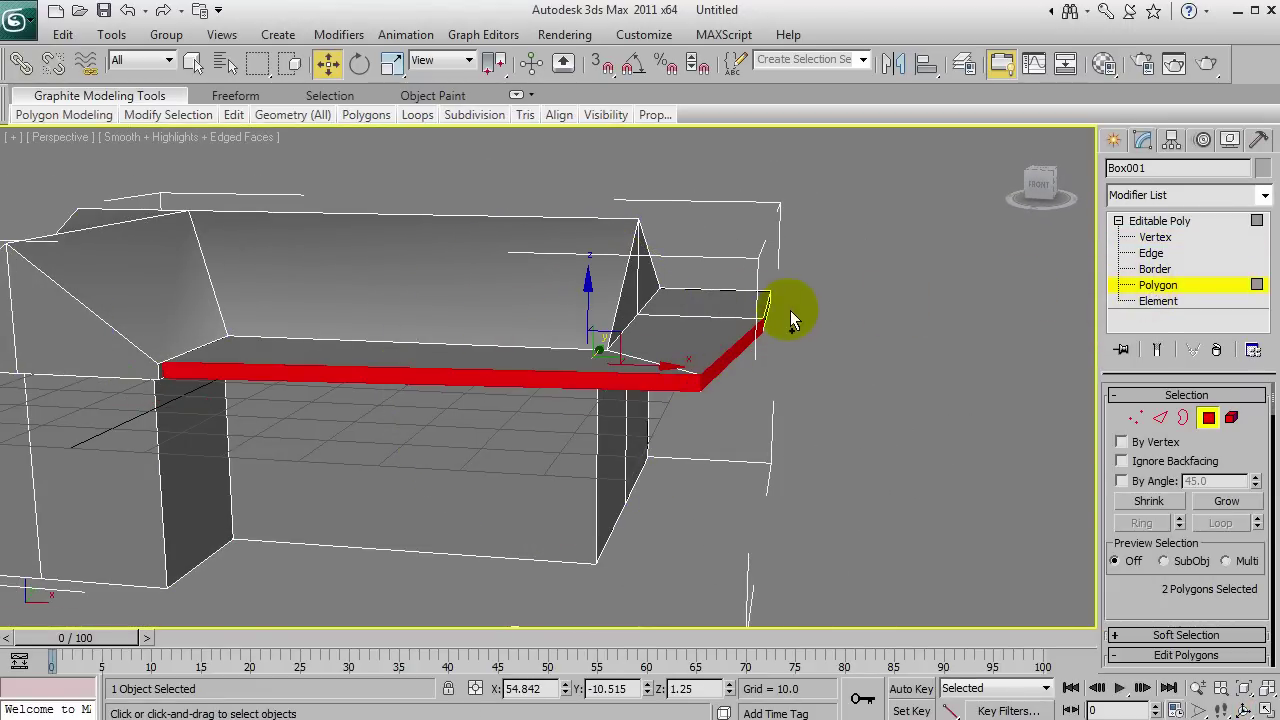
pyautogui.hotkey('ctrl', 'r')
pyautogui.moveTo(614, 349); pyautogui.dragTo(723, 349)
pyautogui.rightClick(723, 349)
pyautogui.keyDown('ctrl'); pyautogui.click(723, 349); pyautogui.keyUp('ctrl')
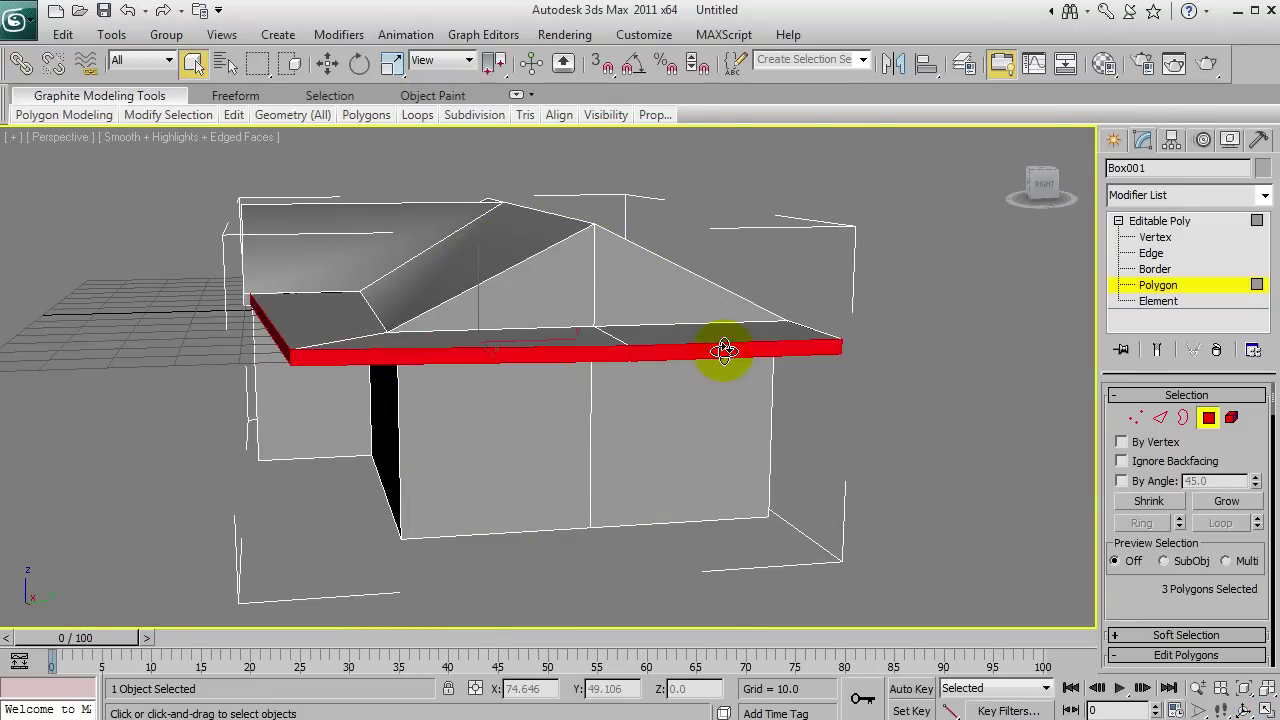
pyautogui.press('w')
pyautogui.moveTo(475, 297); pyautogui.dragTo(471, 325)
pyautogui.hotkey('ctrl', 'r')
pyautogui.moveTo(430, 362); pyautogui.dragTo(538, 362)
pyautogui.rightClick(538, 362)
pyautogui.moveTo(603, 308); pyautogui.dragTo(601, 293)
pyautogui.click(699, 460)
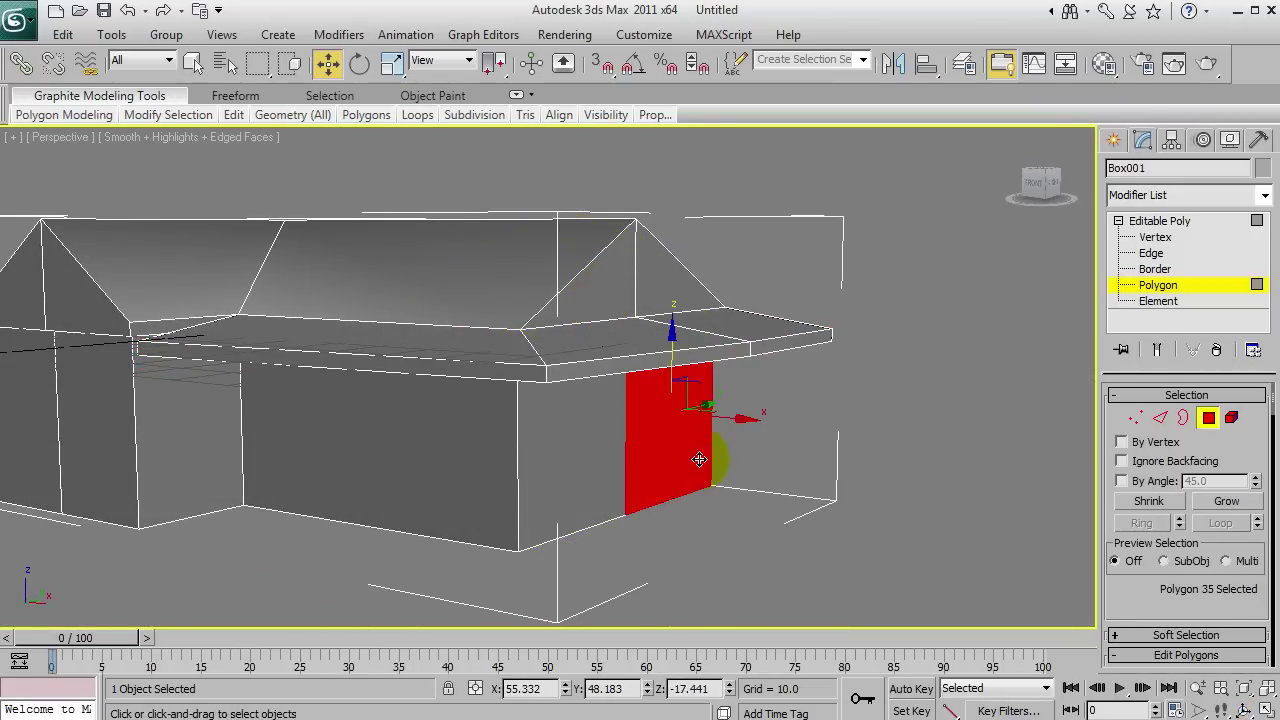
pyautogui.click(1023, 319)
# At Edge level, copy the absolute world Y coordinate of the short vertical fascia edge where the overhang meets the wing.
pyautogui.click(1152, 254)
pyautogui.keyDown('alt'); pyautogui.moveTo(420, 392); pyautogui.dragTo(468, 415, button='middle'); pyautogui.keyUp('alt')
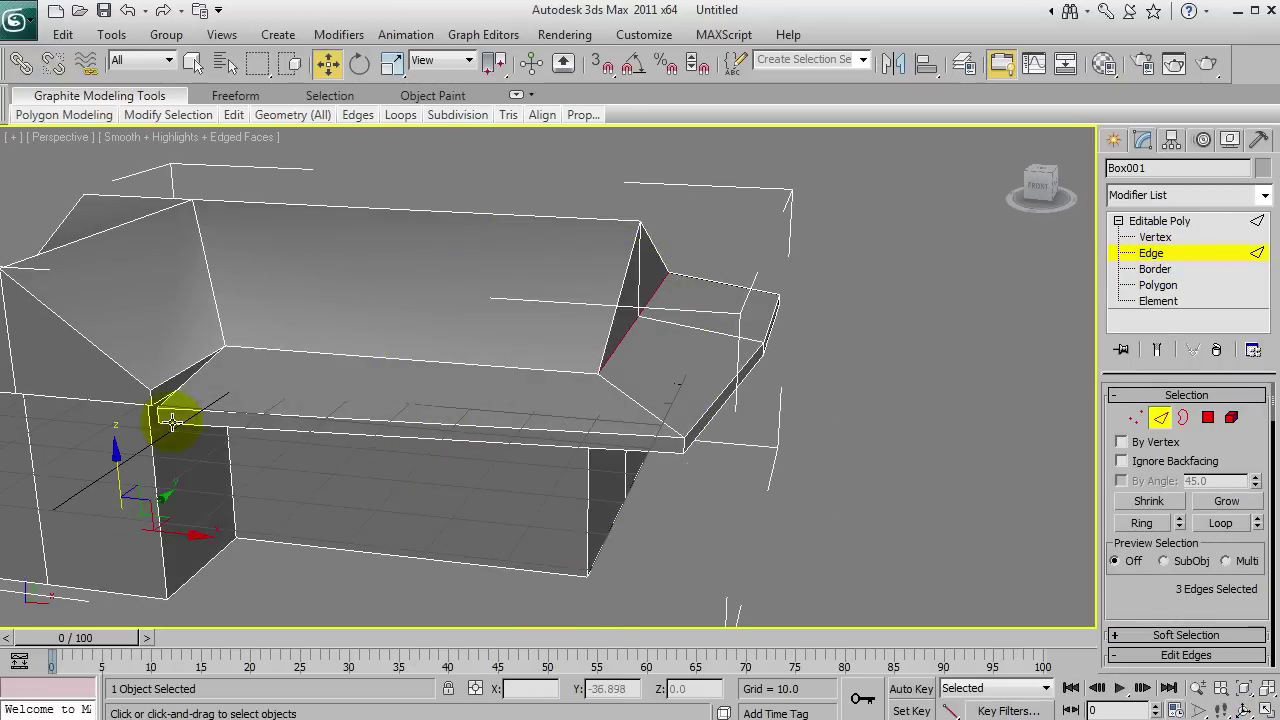
pyautogui.click(685, 437)
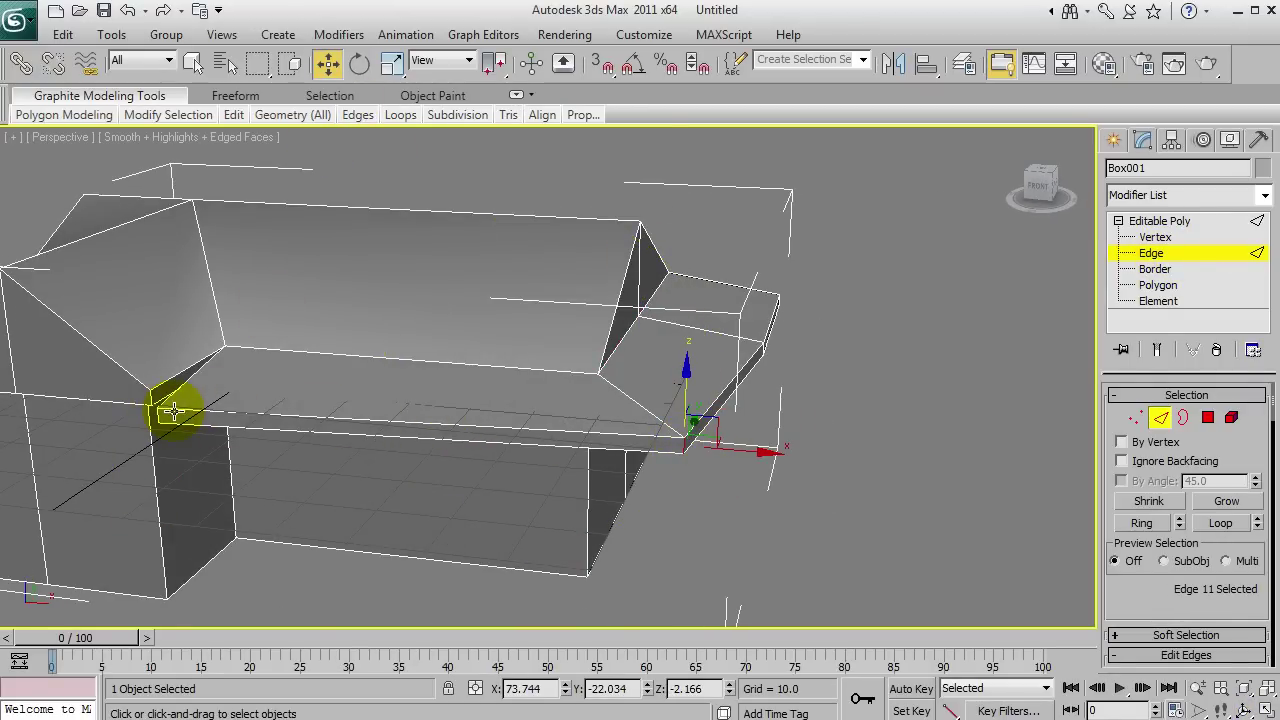
pyautogui.rightClick(328, 63)
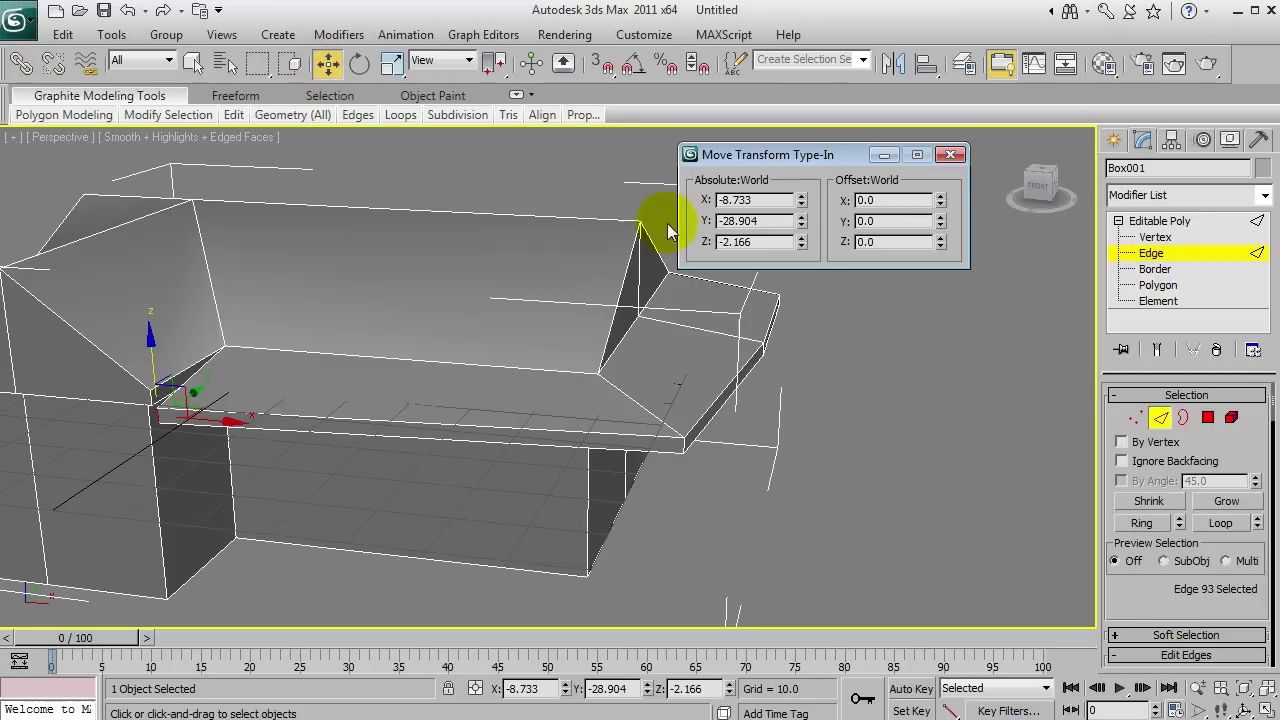
pyautogui.moveTo(192, 389); pyautogui.dragTo(262, 330)
pyautogui.hotkey('ctrl', 'z')
pyautogui.moveTo(786, 218); pyautogui.dragTo(595, 217)
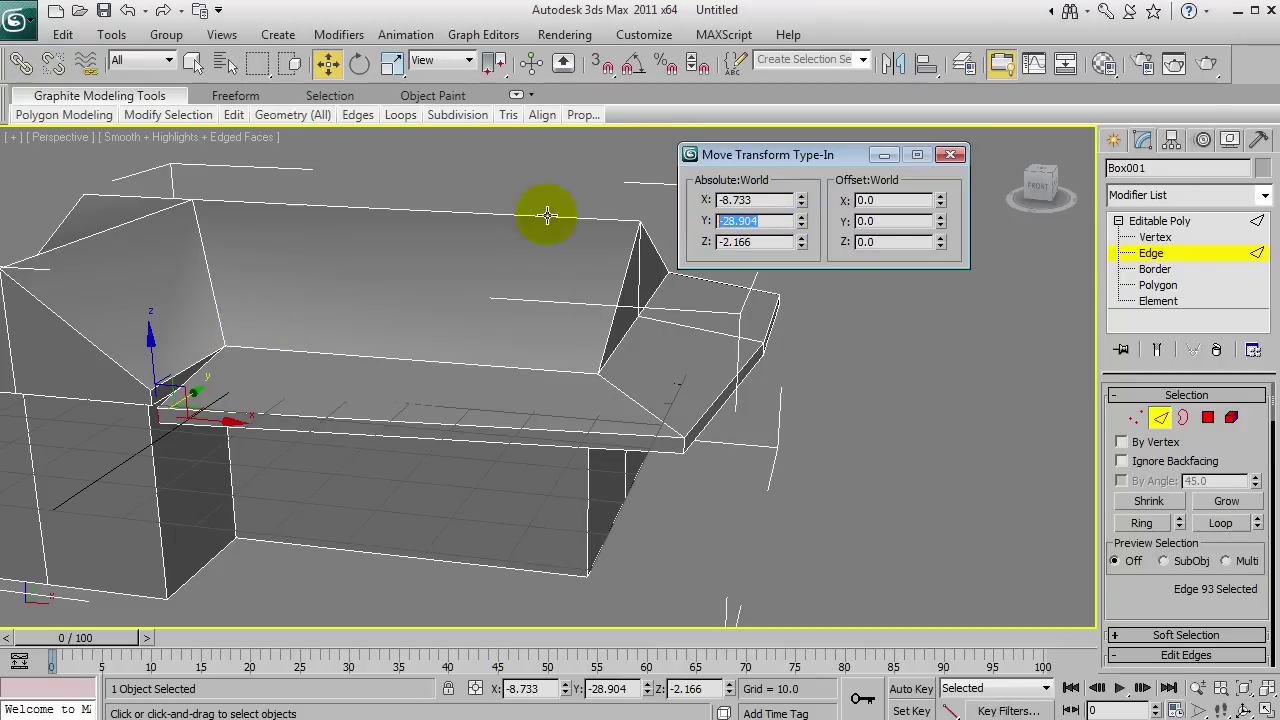
# Set the absolute world Y of the vertical edge at the overhang's outer corner, at the far end of the long fascia, to -28.904.
pyautogui.click(682, 440)
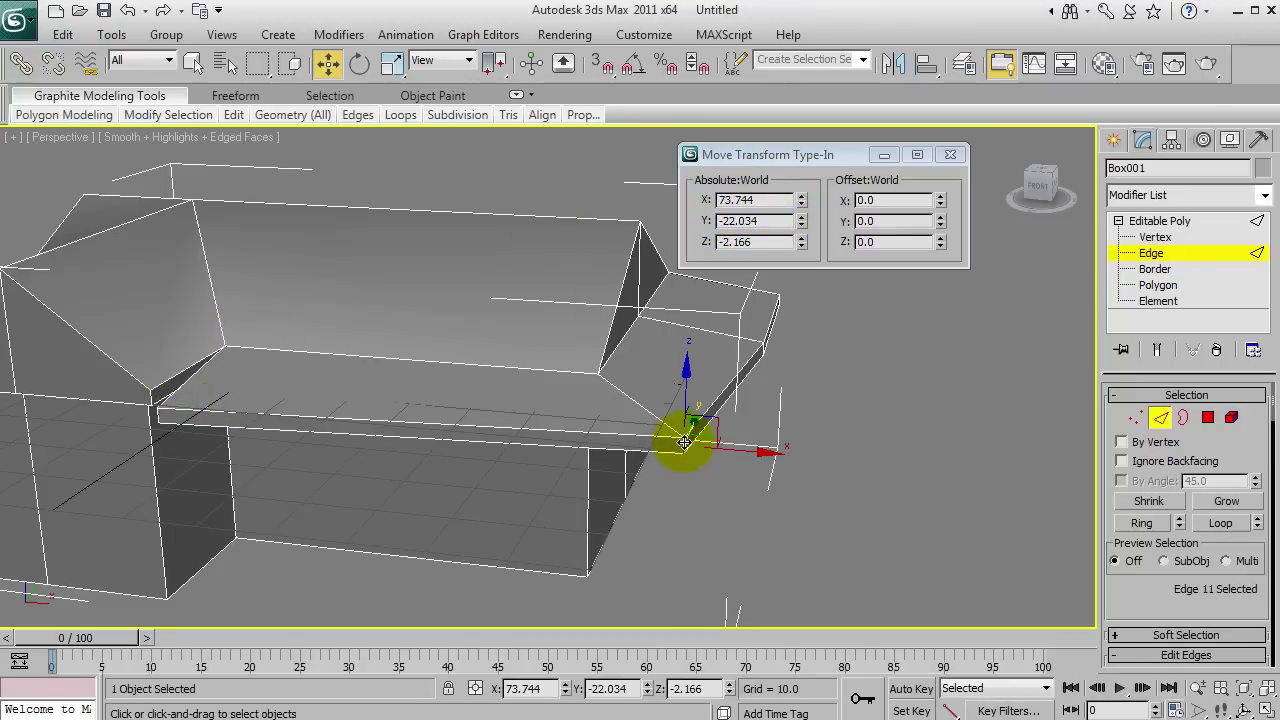
pyautogui.doubleClick(760, 220)
pyautogui.write('-28.904')
pyautogui.press('Return')
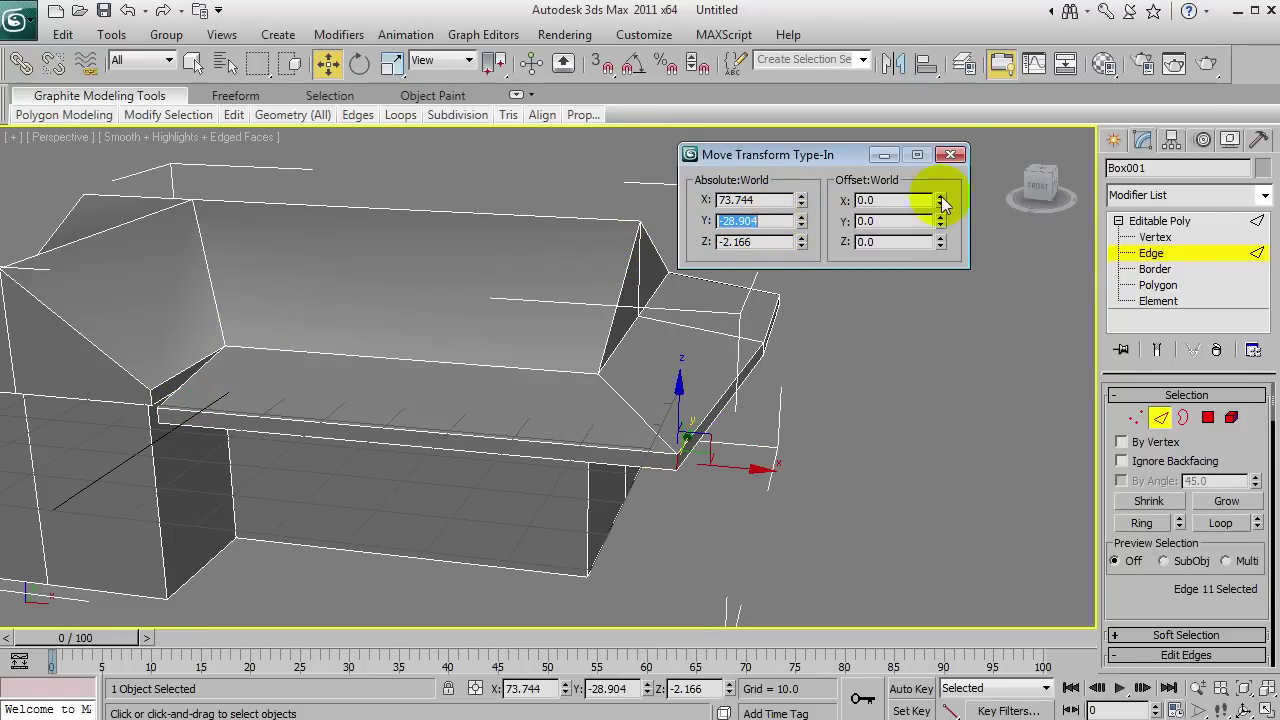
pyautogui.click(950, 156)
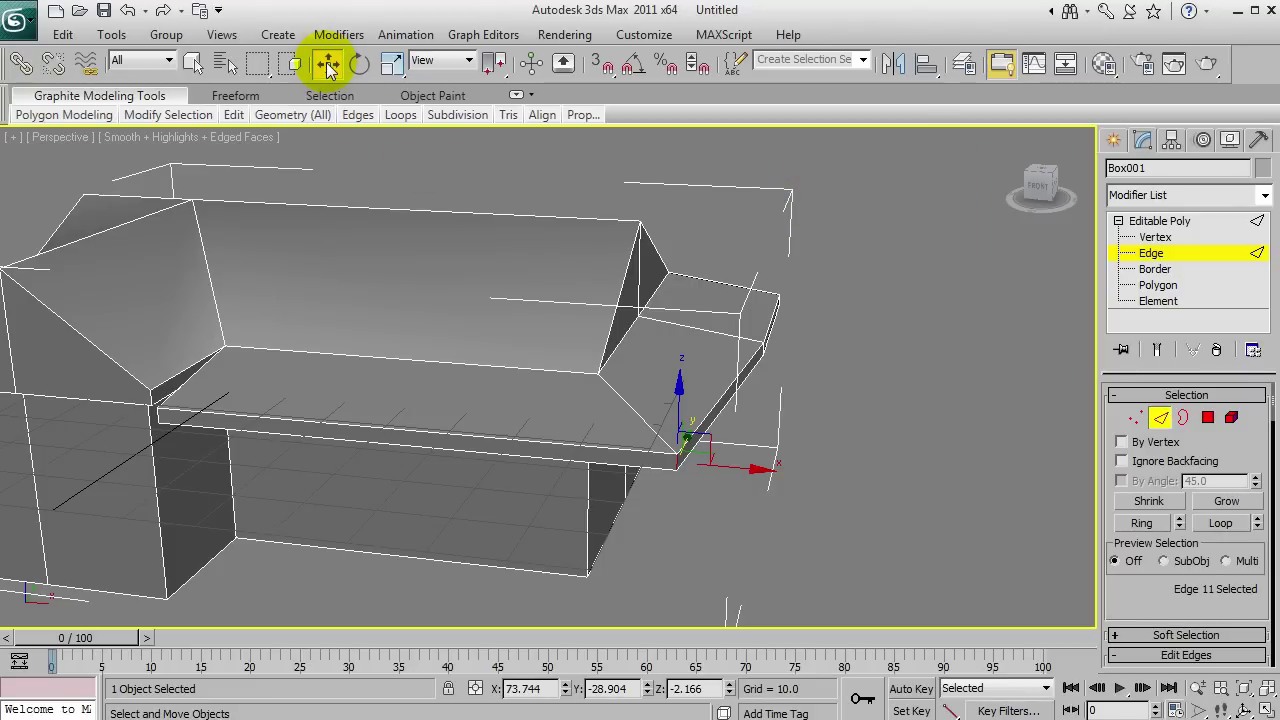
pyautogui.rightClick(328, 64)
pyautogui.moveTo(803, 161); pyautogui.dragTo(515, 170)
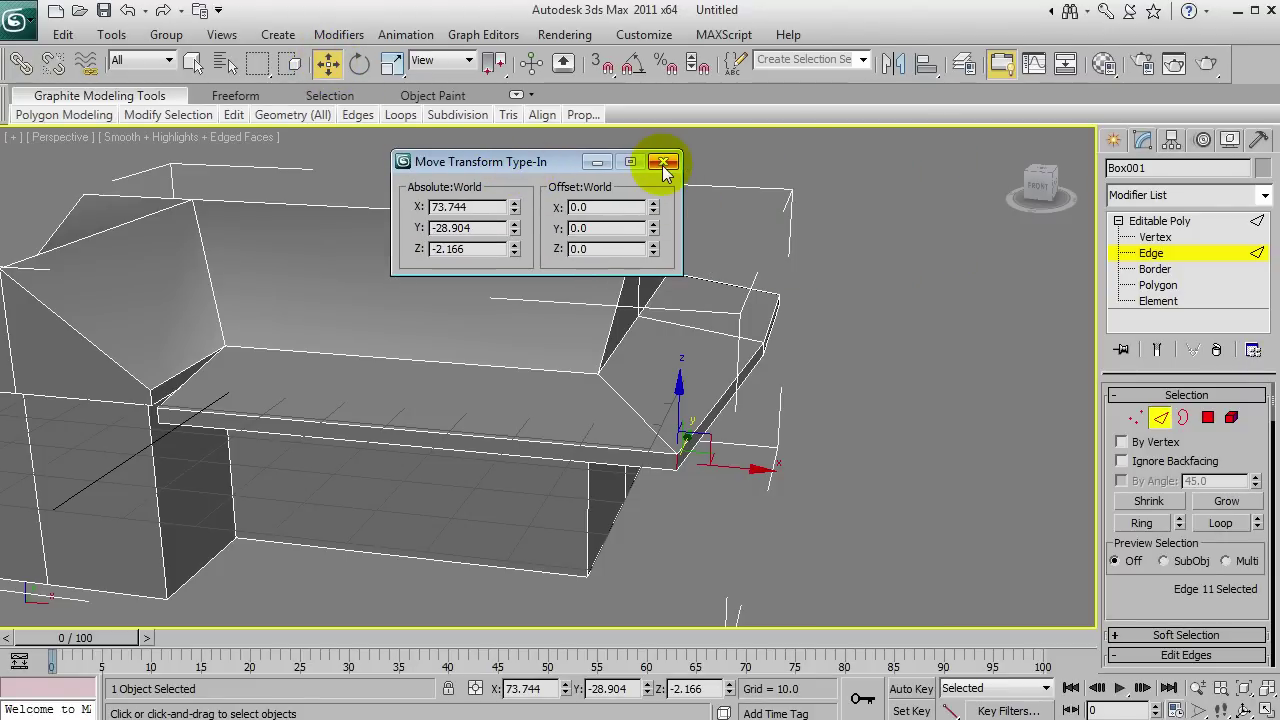
pyautogui.doubleClick(486, 207)
pyautogui.doubleClick(455, 248)
pyautogui.click(663, 162)
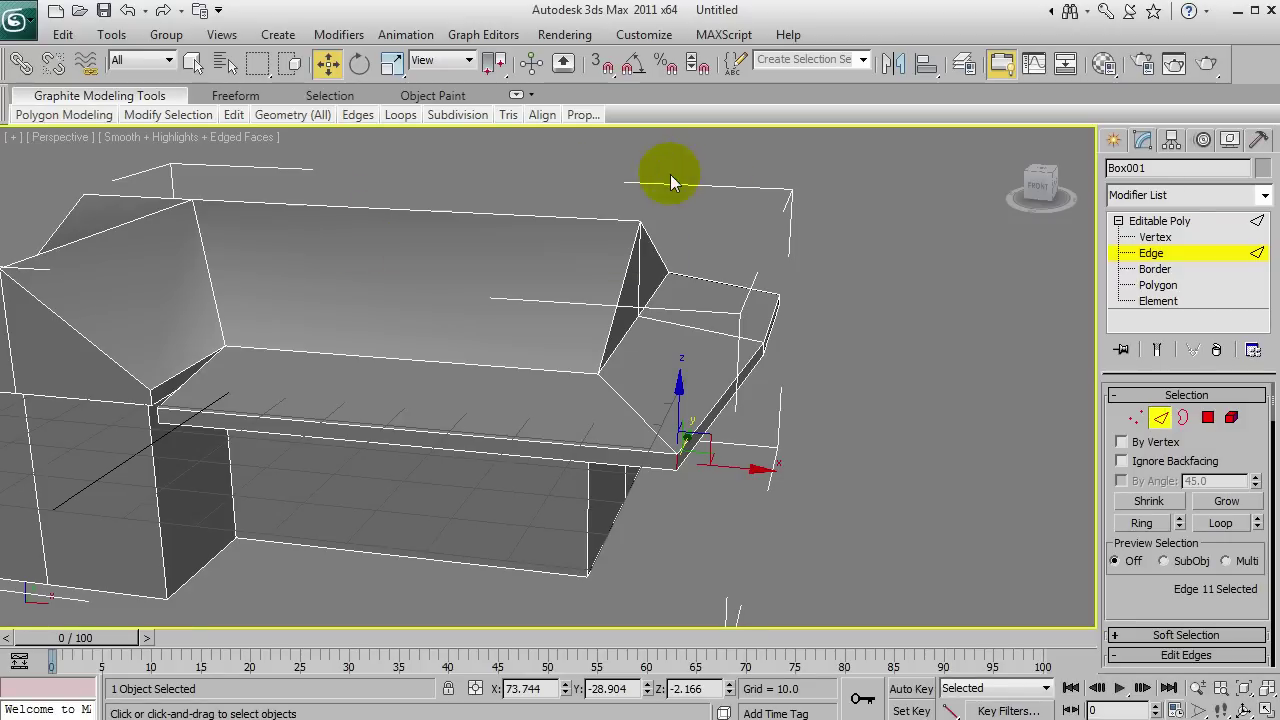
# Select the short vertical edge at the opposite end of the gable-end fascia and copy its absolute world X coordinate.
pyautogui.keyDown('alt'); pyautogui.moveTo(709, 389); pyautogui.dragTo(865, 421, button='middle'); pyautogui.keyUp('alt')
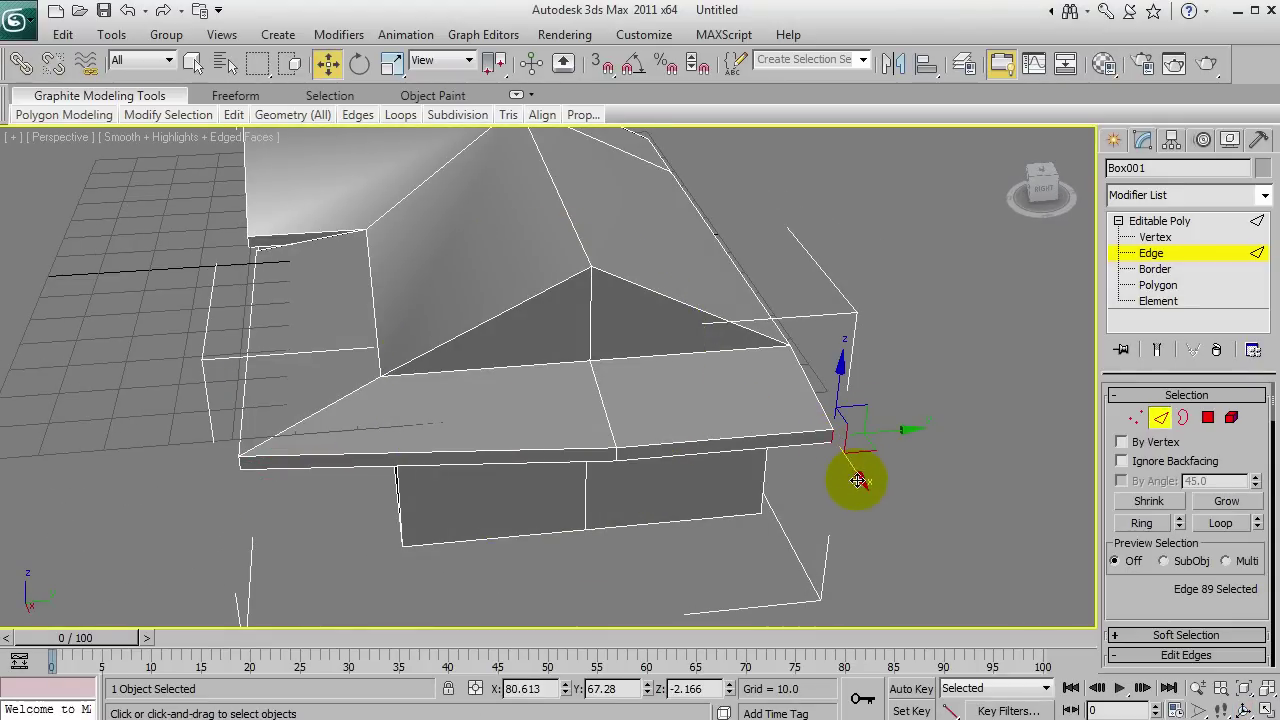
pyautogui.rightClick(329, 63)
pyautogui.doubleClick(476, 206)
pyautogui.hotkey('ctrl', 'c')
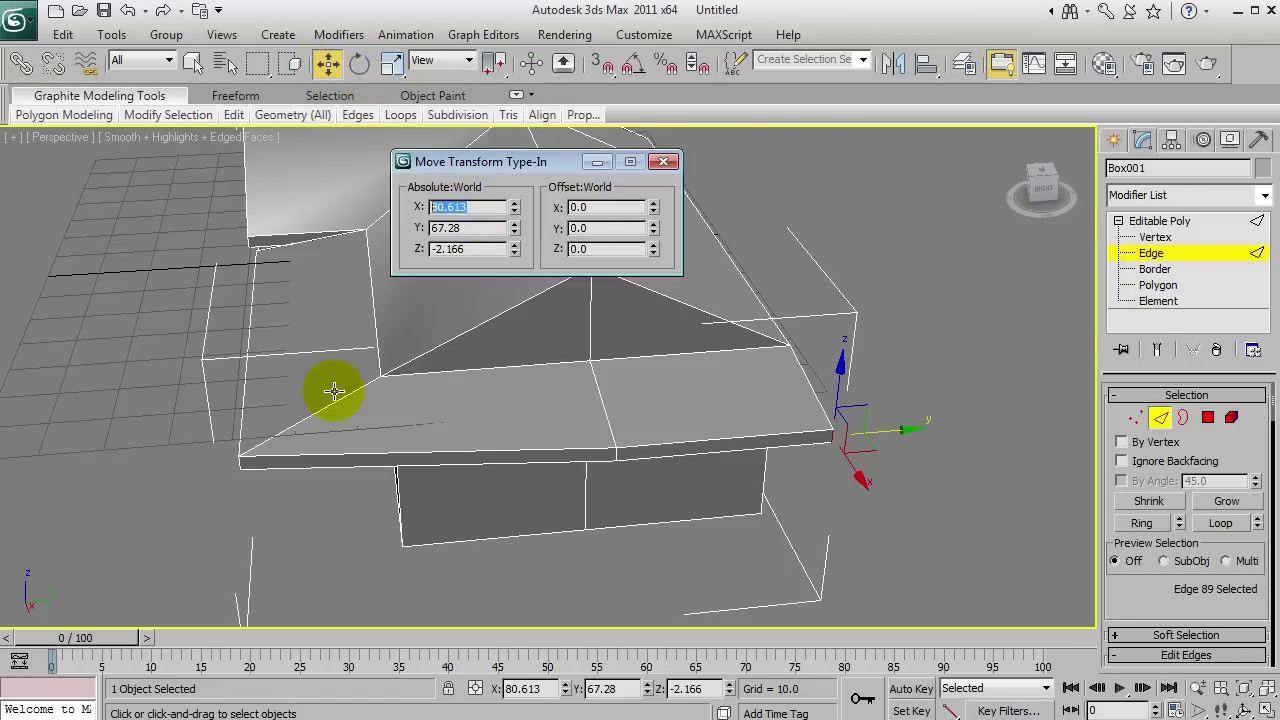
# Set the absolute world X of the realigned overhang corner edge to 80.613, then leave Edge level and deselect the house.
pyautogui.click(240, 465)
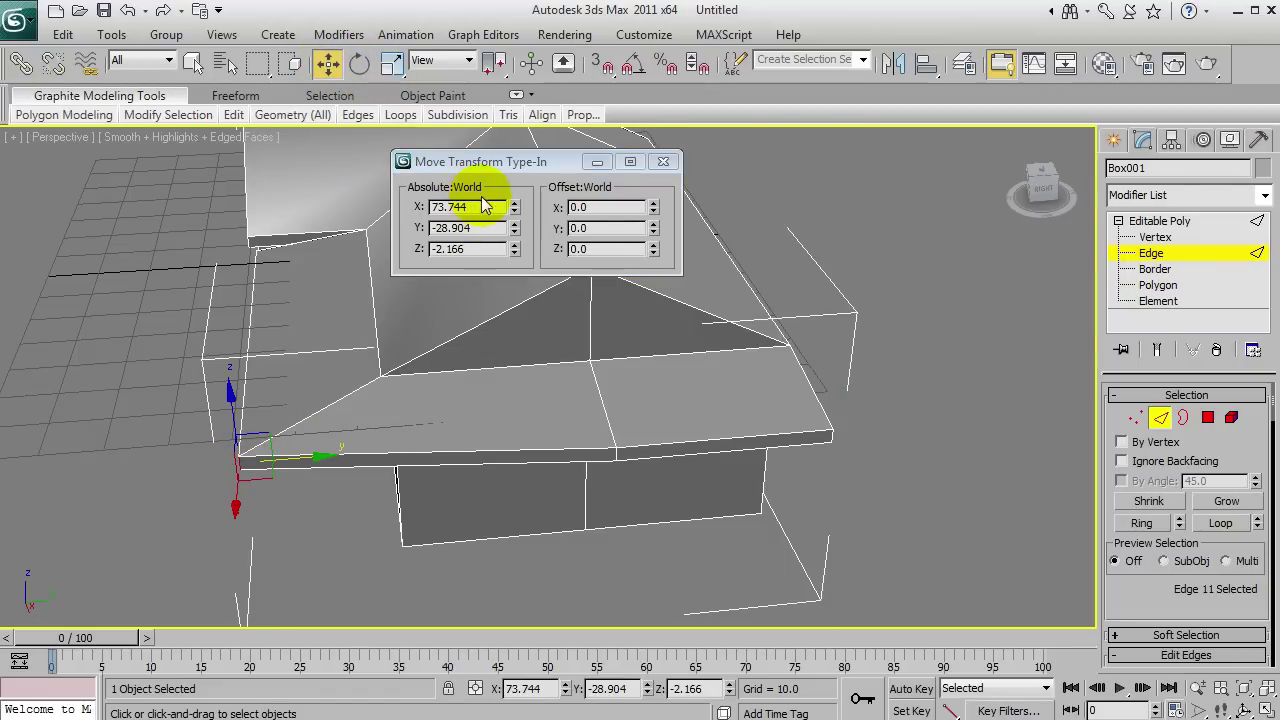
pyautogui.moveTo(476, 206); pyautogui.dragTo(383, 205)
pyautogui.hotkey('ctrl', 'v')
pyautogui.press('Return')
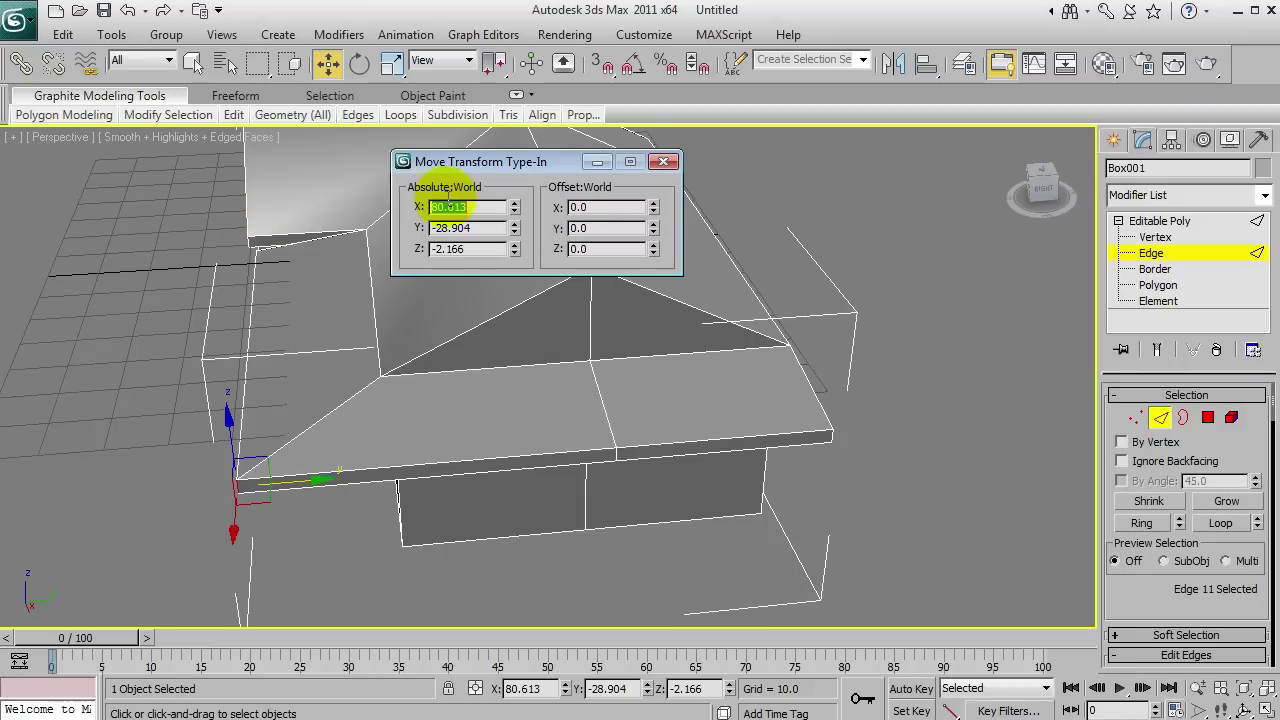
pyautogui.click(663, 161)
pyautogui.click(1187, 222)
pyautogui.click(1029, 364)
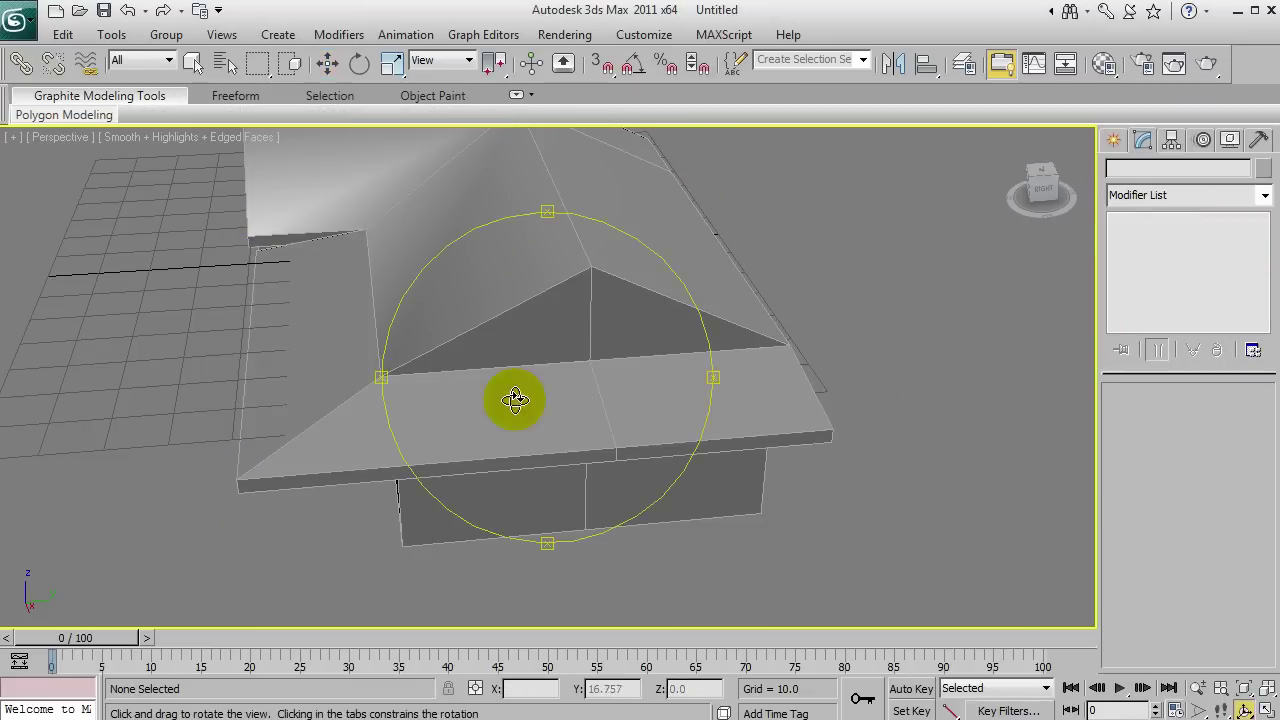
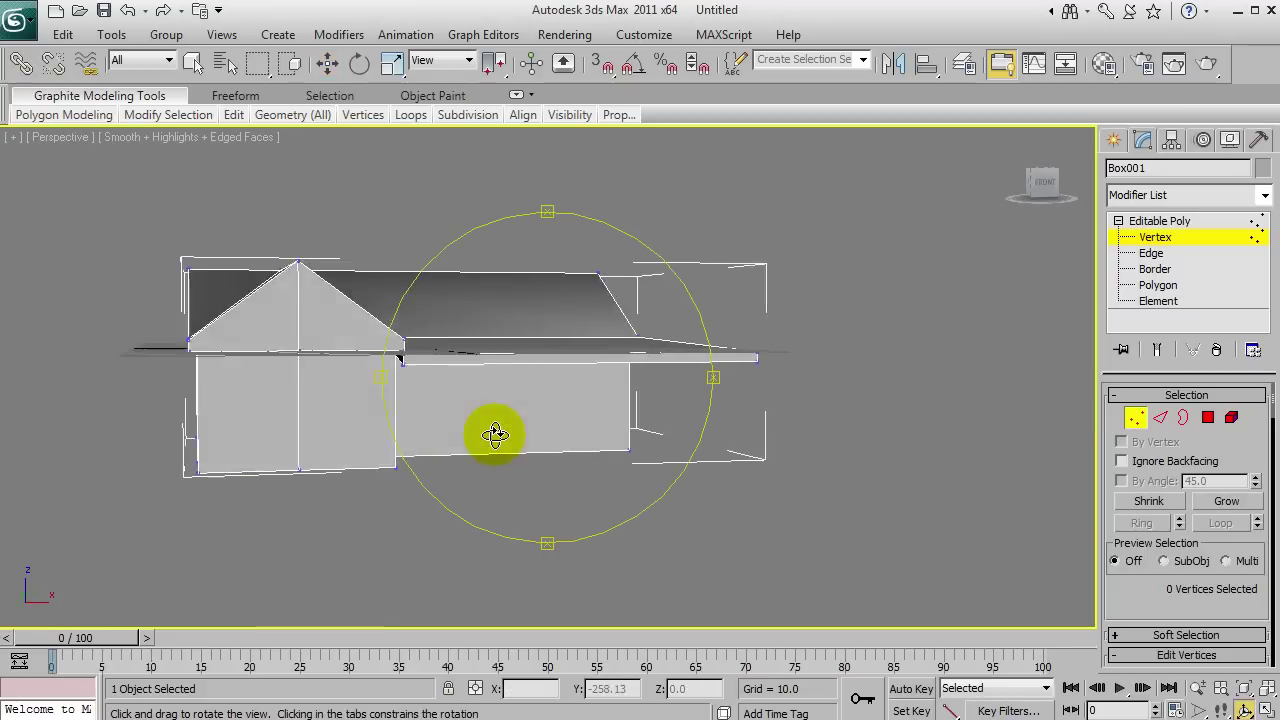
# At Edge level, select the bottom edge of the long recessed wall under the overhang and check the geometry in wireframe.
pyautogui.moveTo(493, 436); pyautogui.dragTo(391, 431)
pyautogui.press('q')
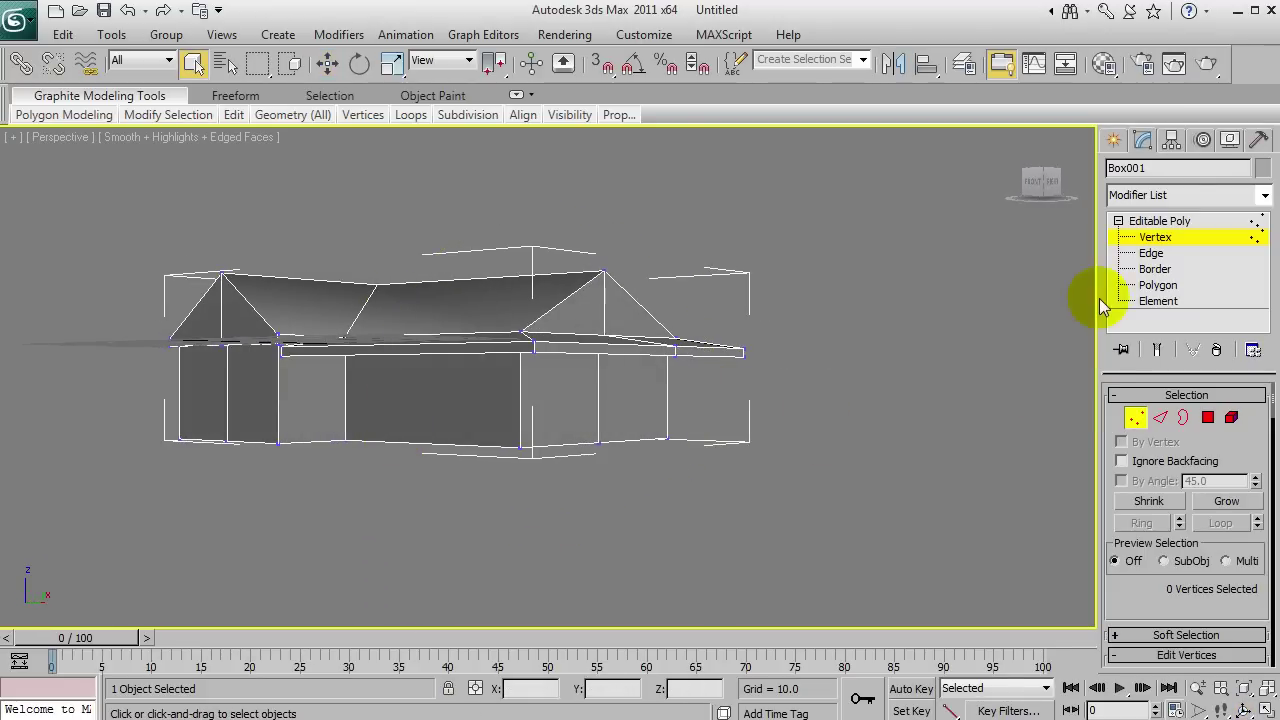
pyautogui.click(1153, 256)
pyautogui.click(489, 316)
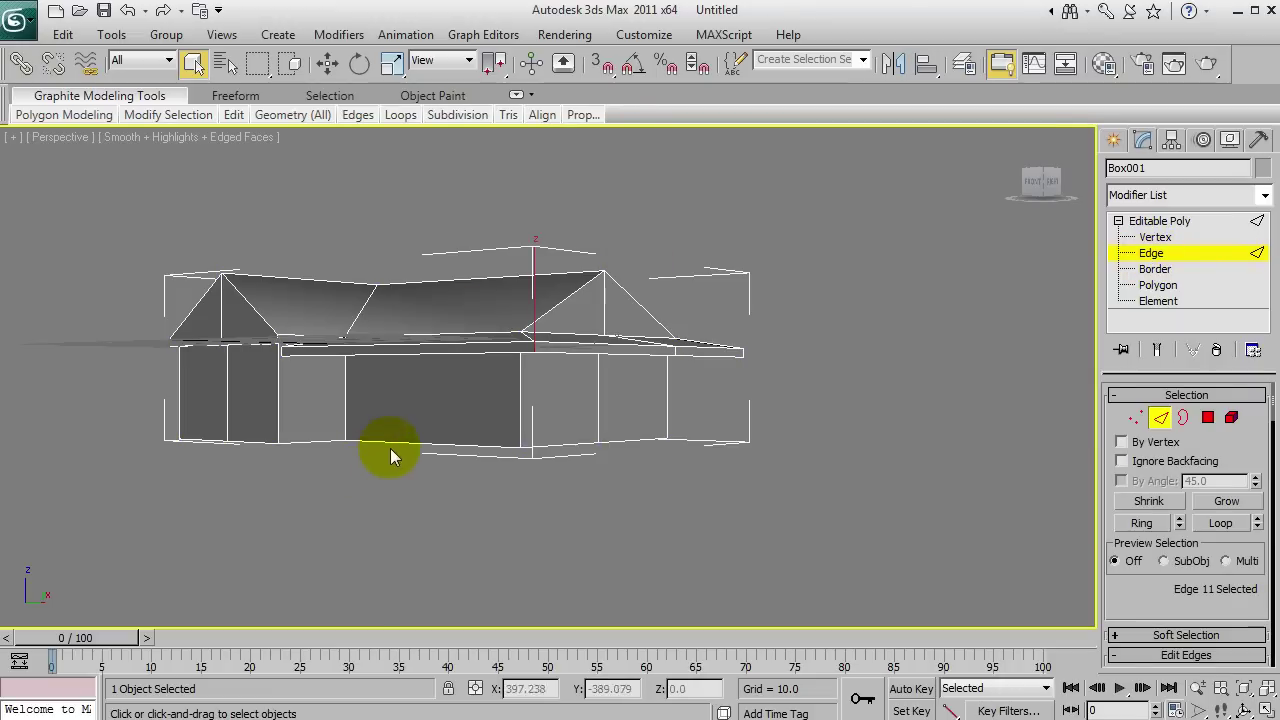
pyautogui.hotkey('ctrl', 'r')
pyautogui.moveTo(391, 442); pyautogui.dragTo(606, 509)
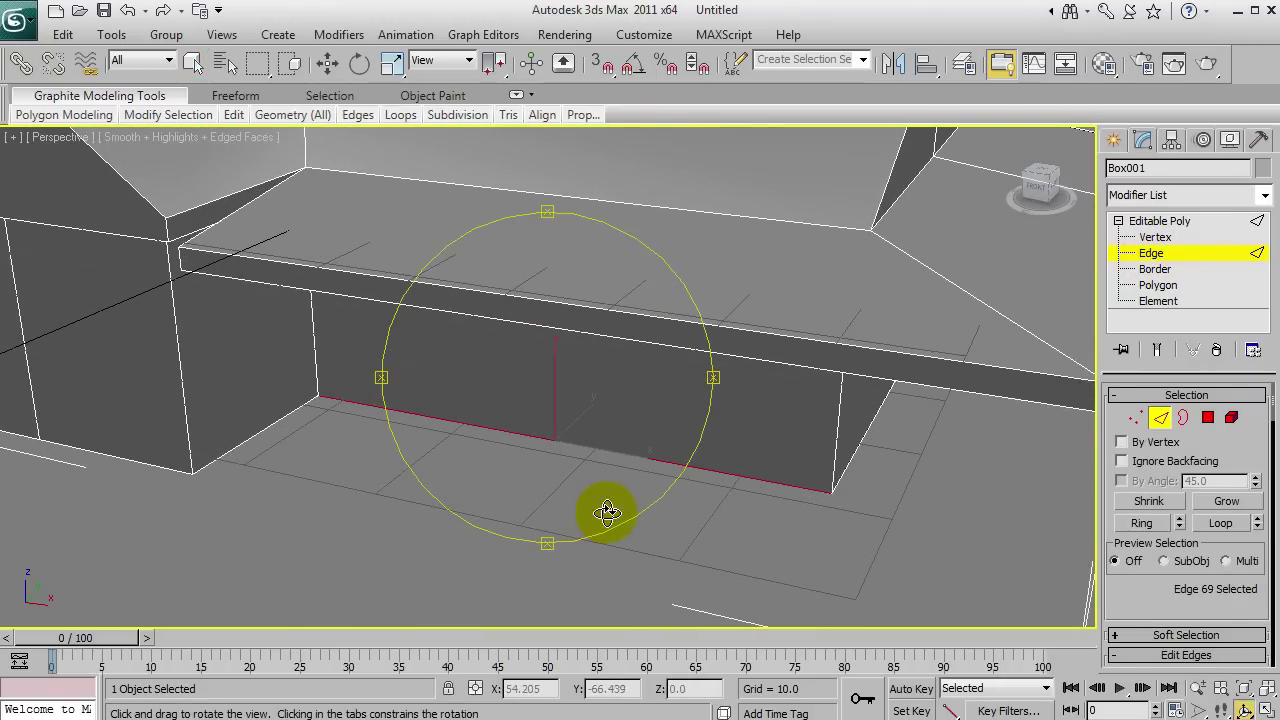
pyautogui.press('w')
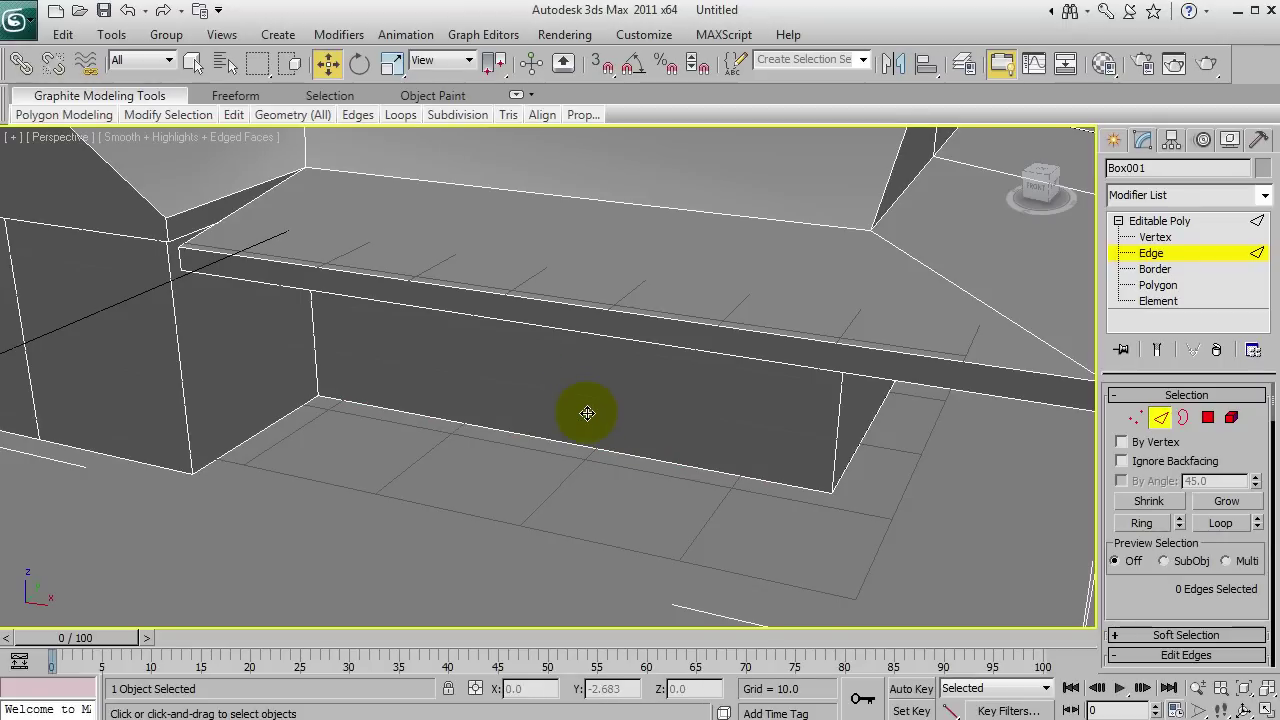
pyautogui.click(598, 440)
pyautogui.keyDown('alt'); pyautogui.moveTo(600, 475); pyautogui.dragTo(500, 434, button='middle'); pyautogui.keyUp('alt')
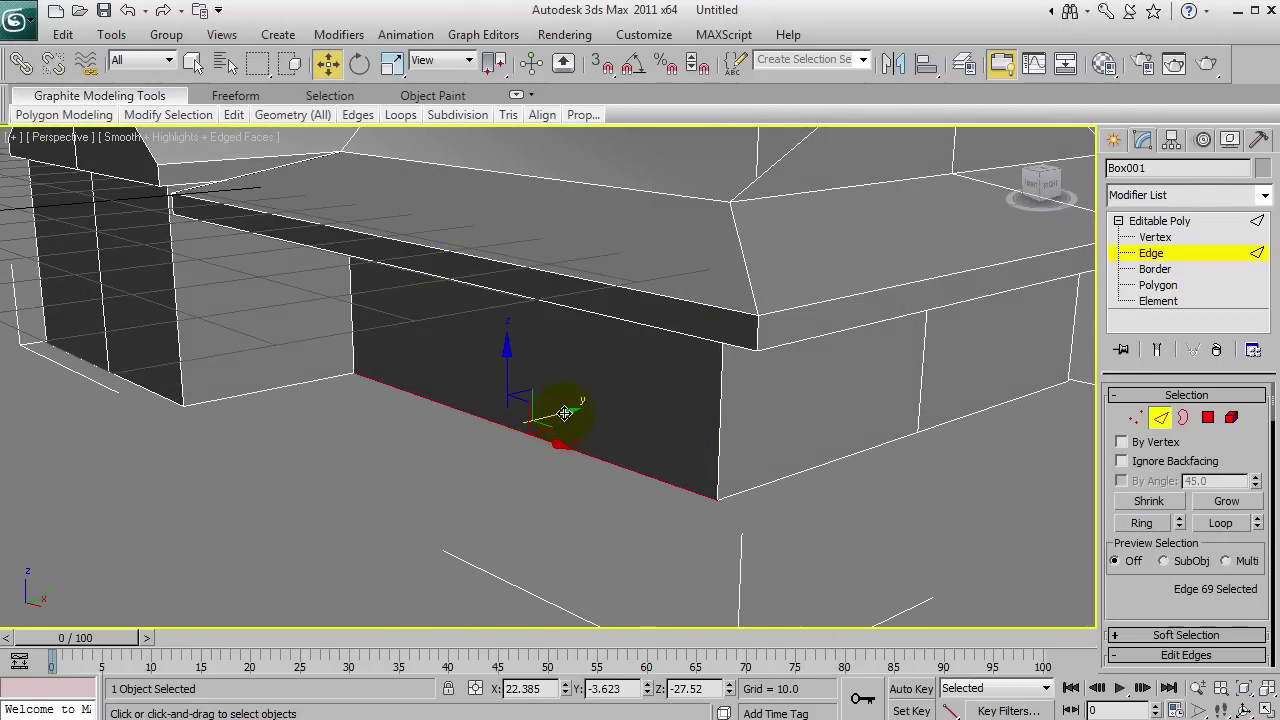
pyautogui.press('F3')
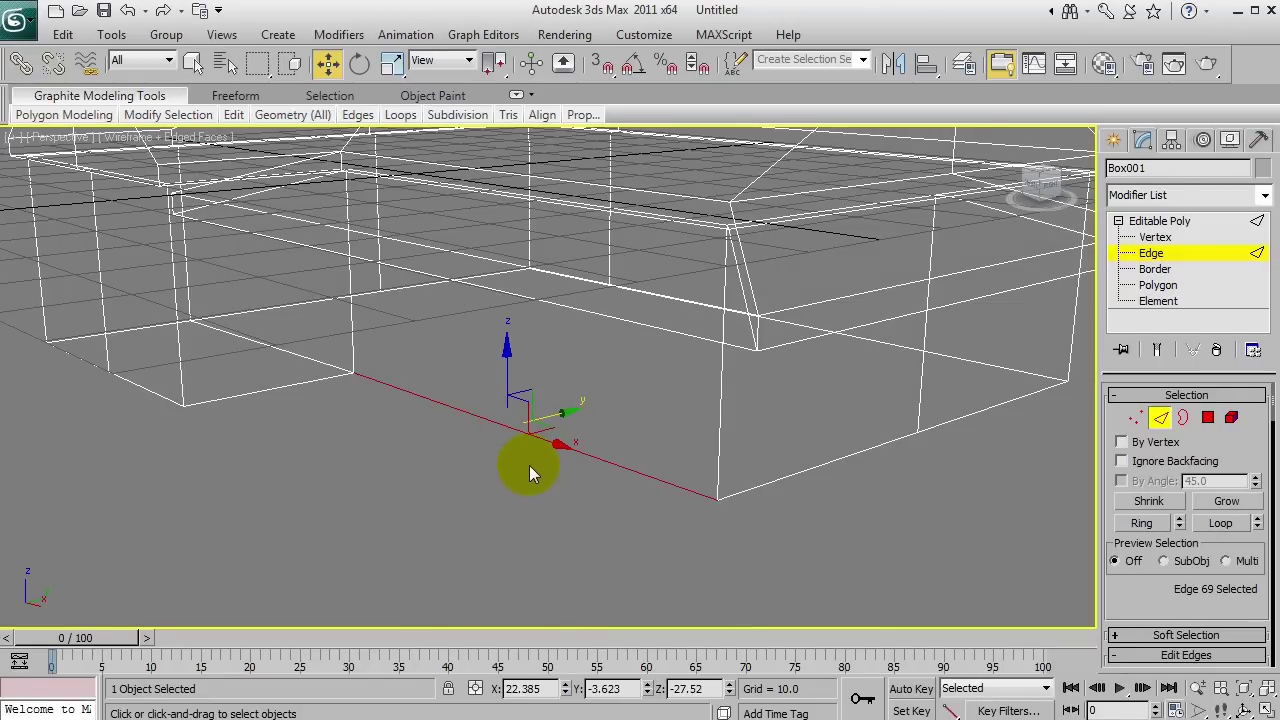
pyautogui.press('F3')
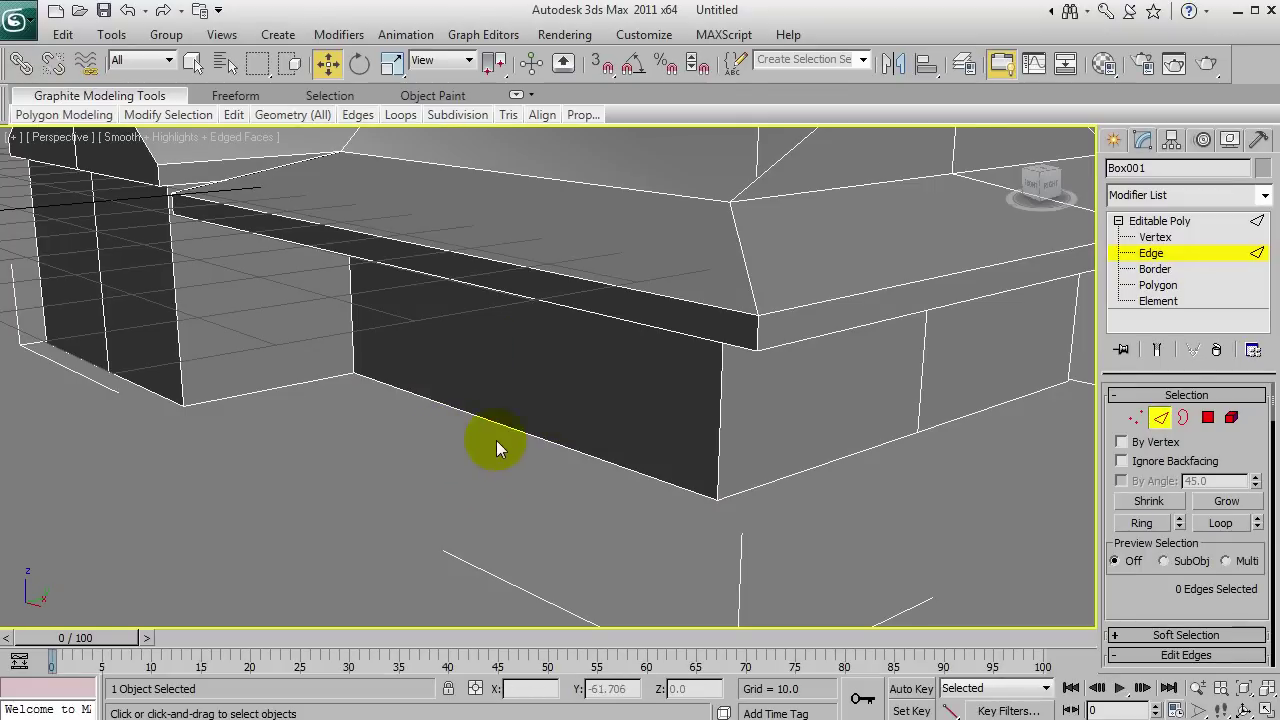
# At Polygon level, delete the polygon closing the underside of the house.
pyautogui.click(568, 411)
pyautogui.keyDown('alt'); pyautogui.moveTo(546, 445); pyautogui.dragTo(485, 342, button='middle'); pyautogui.keyUp('alt')
pyautogui.press('q')
pyautogui.click(1157, 285)
pyautogui.click(634, 414)
pyautogui.press('Delete')
# Extrude the long recessed wall's open bottom edge outward along Y to about -41.2, forming a floor strip beneath the overhang.
pyautogui.click(1151, 253)
pyautogui.press('w')
pyautogui.keyDown('alt'); pyautogui.moveTo(600, 330); pyautogui.dragTo(590, 450, button='middle'); pyautogui.keyUp('alt')
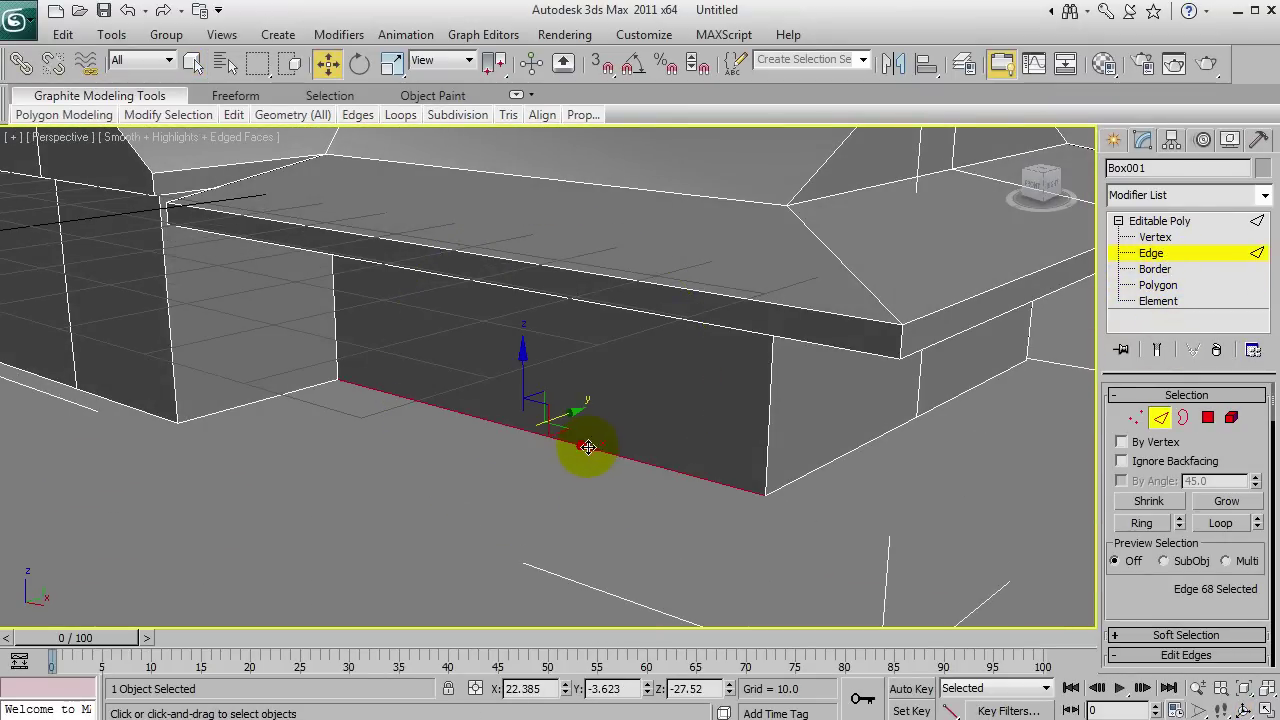
pyautogui.keyDown('shift'); pyautogui.moveTo(570, 409); pyautogui.dragTo(419, 506); pyautogui.keyUp('shift')
pyautogui.keyDown('alt'); pyautogui.moveTo(418, 519); pyautogui.dragTo(385, 462, button='middle'); pyautogui.keyUp('alt')
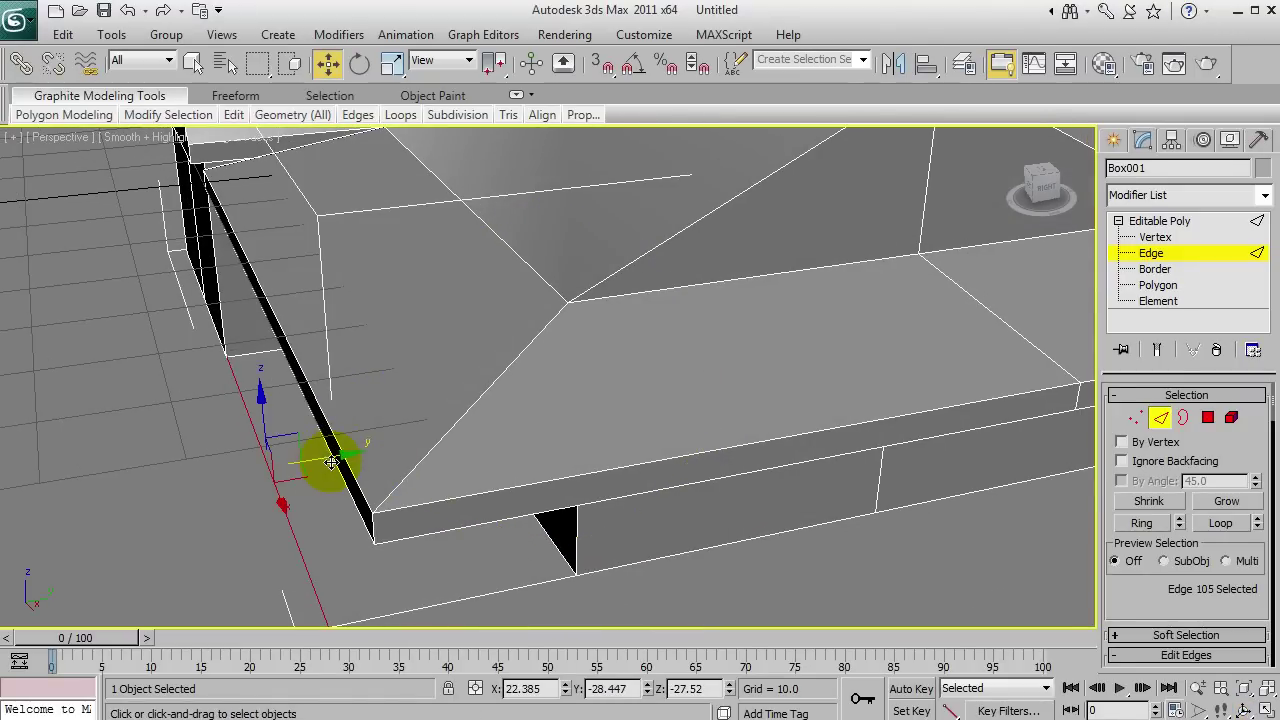
# At Vertex level, copy the absolute world Y coordinate of the wing's bottom corner vertex beside the new floor strip.
pyautogui.click(1155, 237)
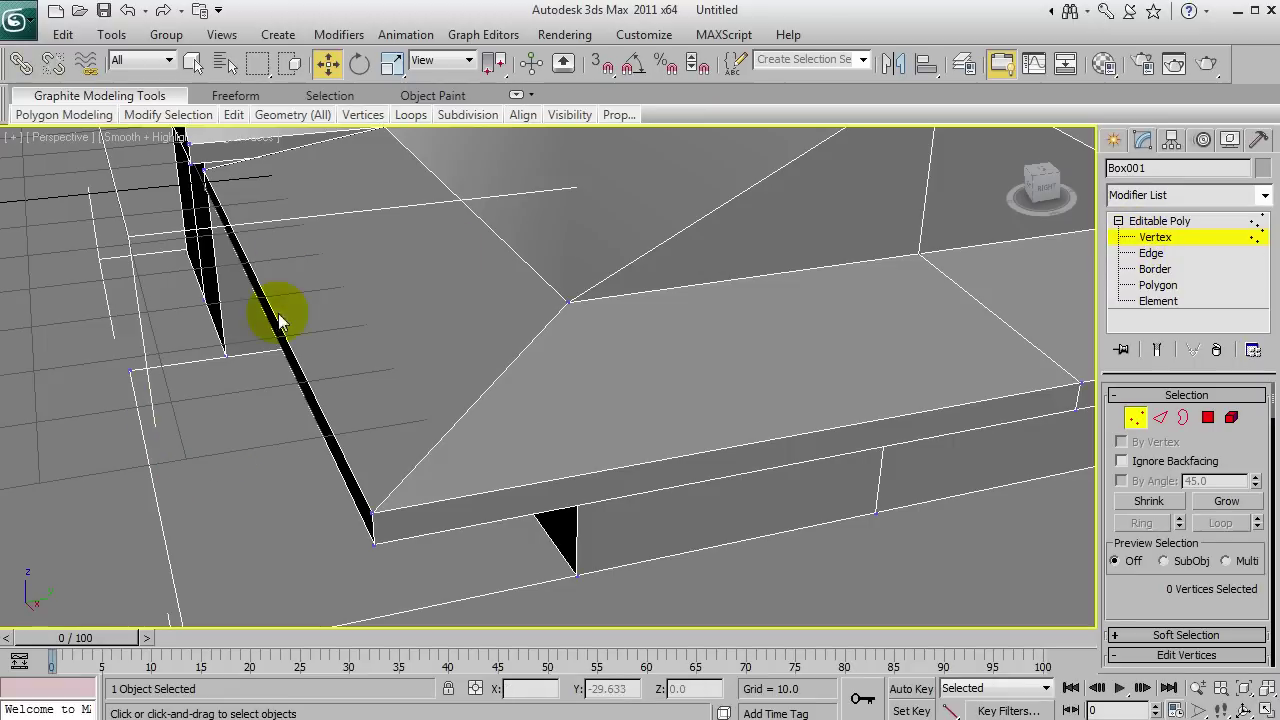
pyautogui.rightClick(328, 63)
pyautogui.moveTo(484, 229); pyautogui.dragTo(280, 234)
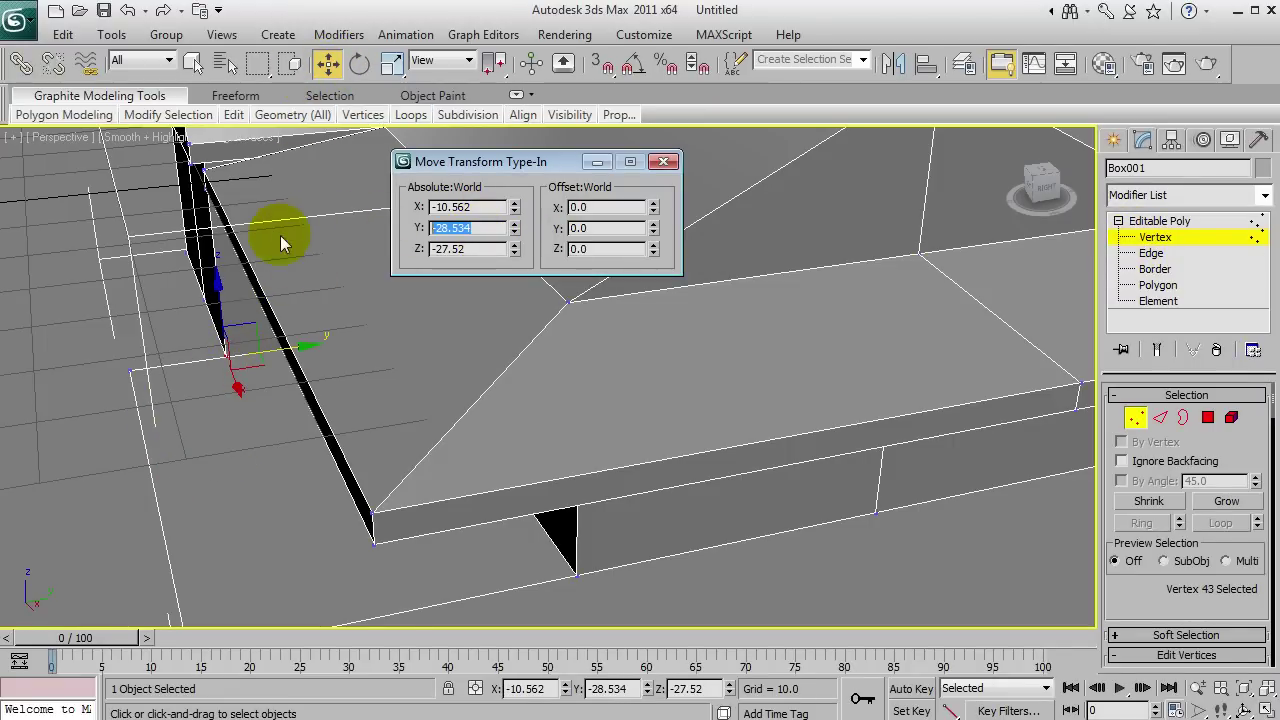
# Set the absolute world Y of the floor strip's two outer vertices to -28.534.
pyautogui.moveTo(106, 357); pyautogui.dragTo(150, 390)
pyautogui.moveTo(274, 575); pyautogui.dragTo(287, 425, button='middle')
pyautogui.moveTo(143, 486); pyautogui.dragTo(345, 596)
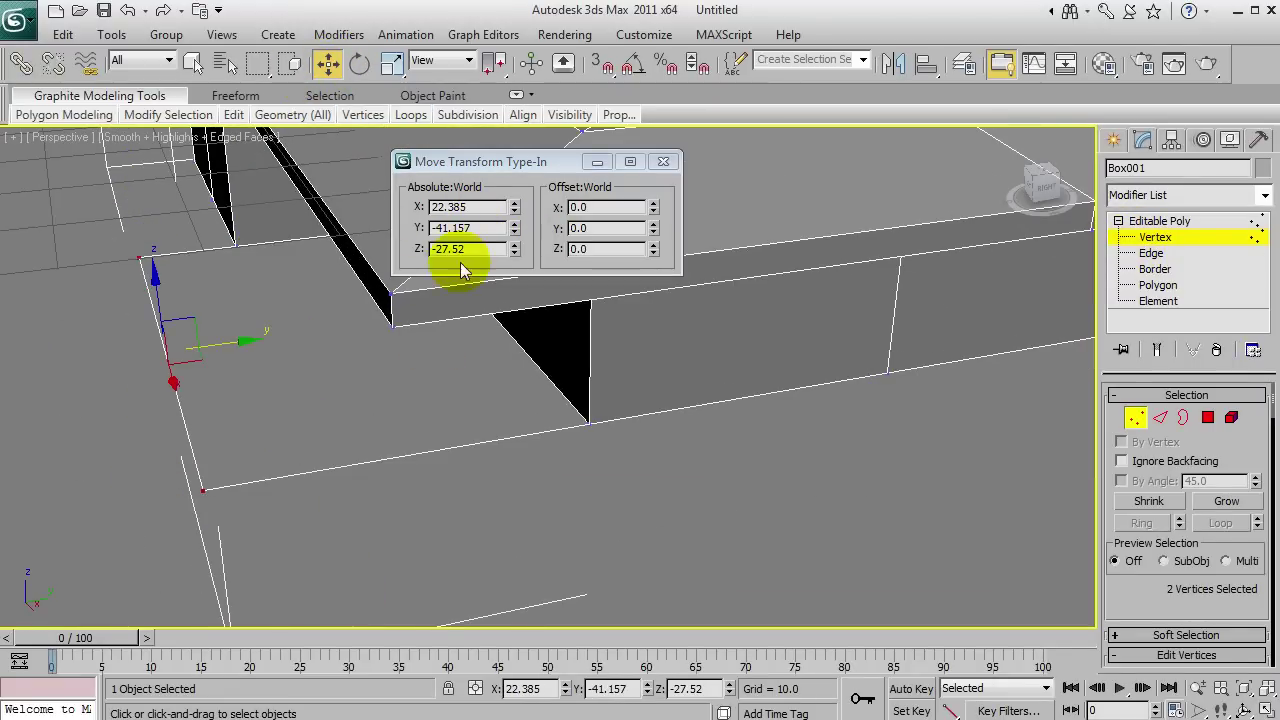
pyautogui.doubleClick(484, 229)
pyautogui.write('-28.534')
pyautogui.press('Return')
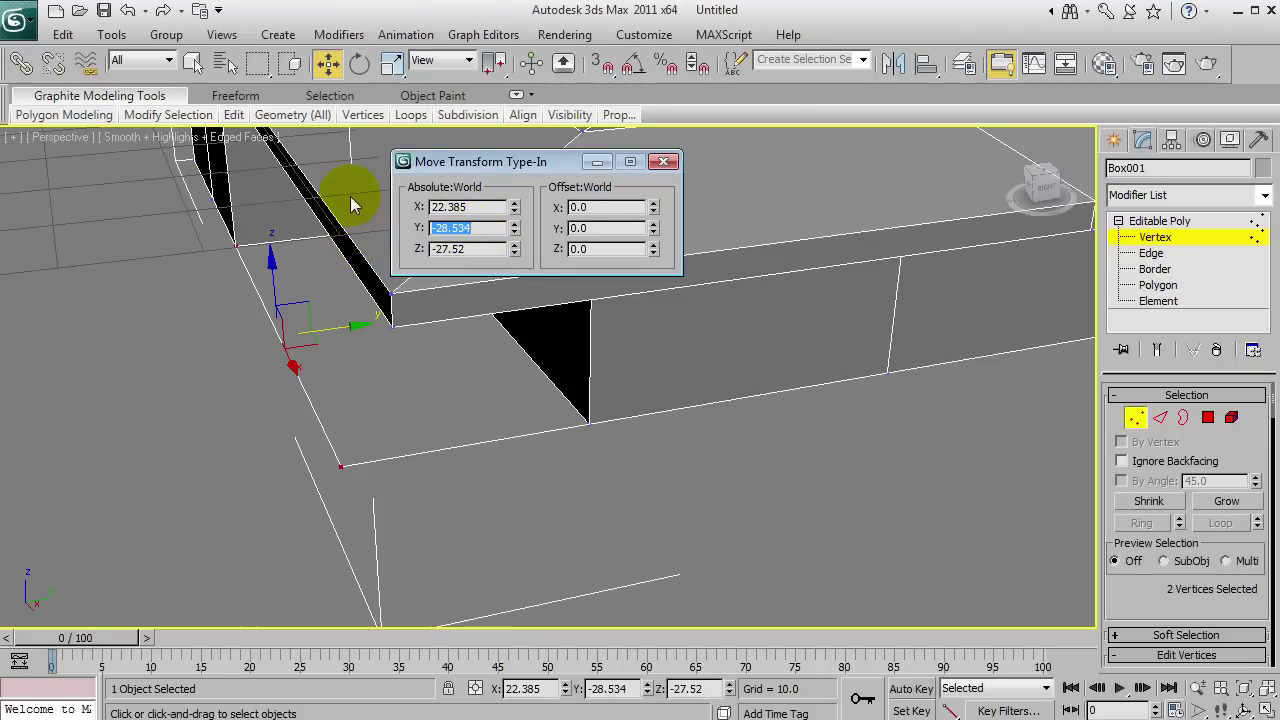
pyautogui.click(663, 161)
# Weld the two coincident vertices where the floor strip meets the wing's bottom corner.
pyautogui.keyDown('alt'); pyautogui.moveTo(534, 371); pyautogui.dragTo(420, 412, button='middle'); pyautogui.keyUp('alt')
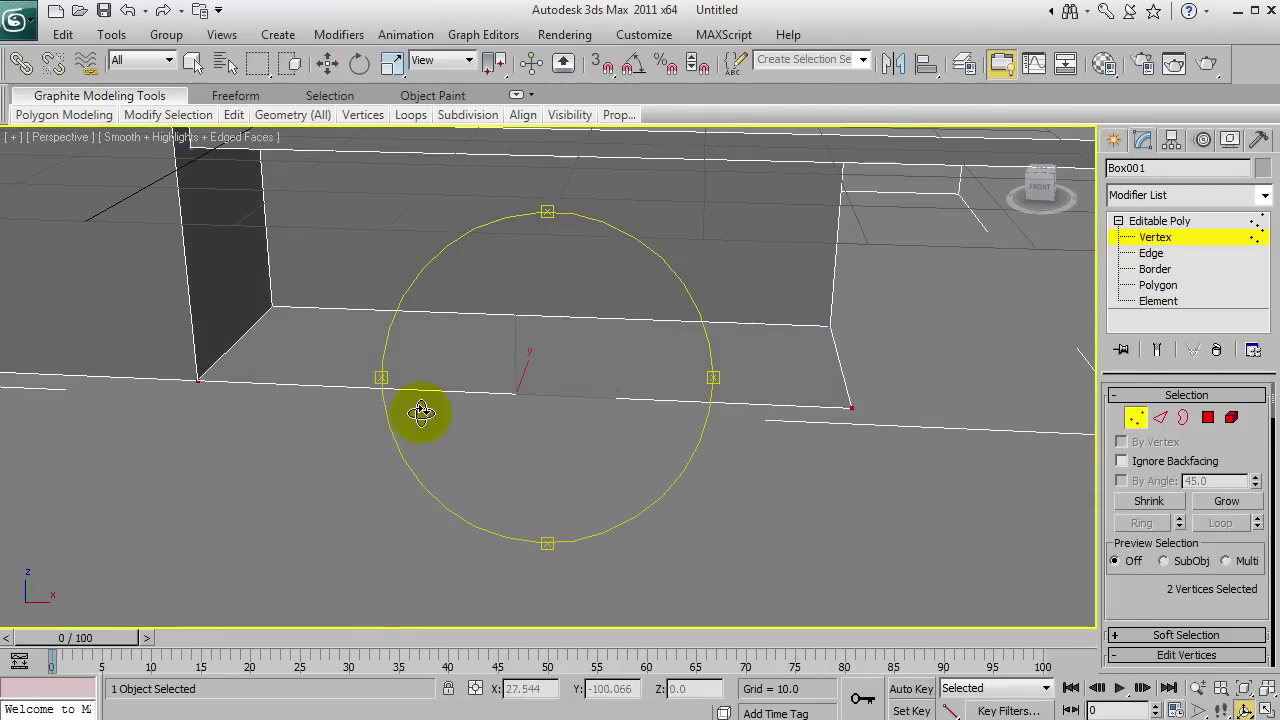
pyautogui.moveTo(255, 416); pyautogui.dragTo(155, 350)
pyautogui.moveTo(1158, 606); pyautogui.dragTo(1175, 442)
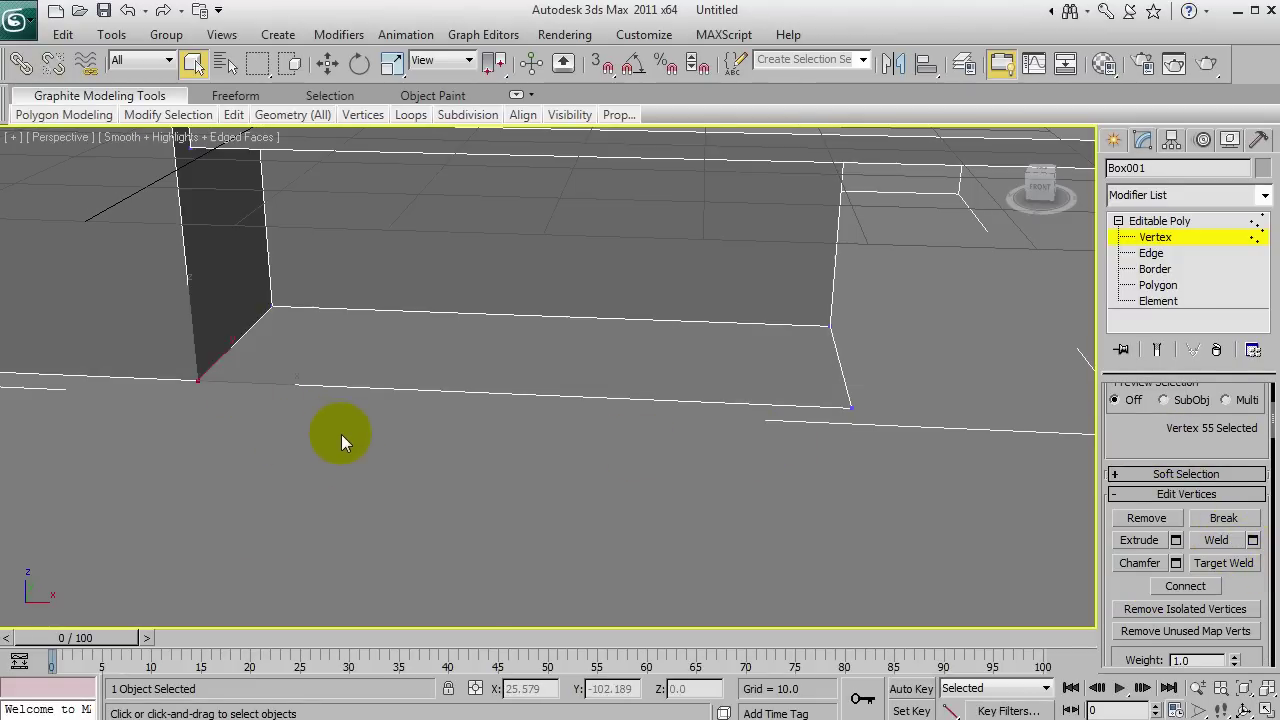
# Try moving the welded corner vertex to test the joint, then undo the move.
pyautogui.click(249, 458)
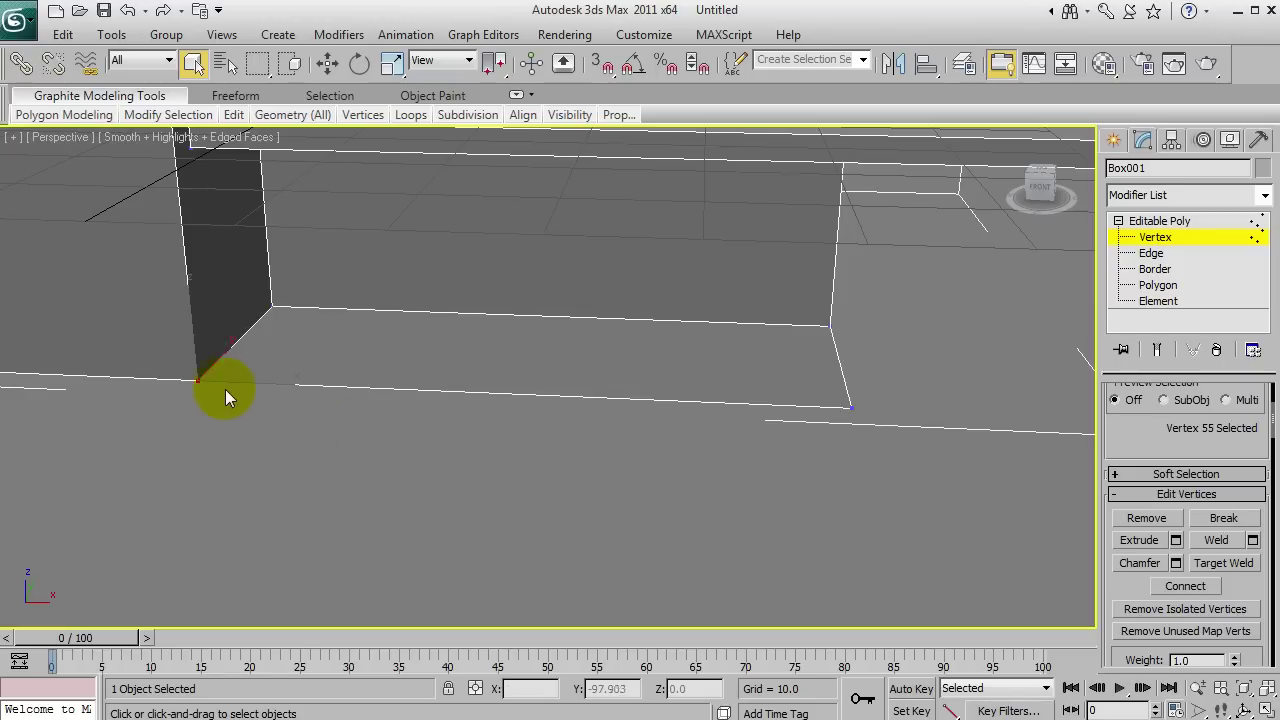
pyautogui.moveTo(245, 389); pyautogui.dragTo(185, 177)
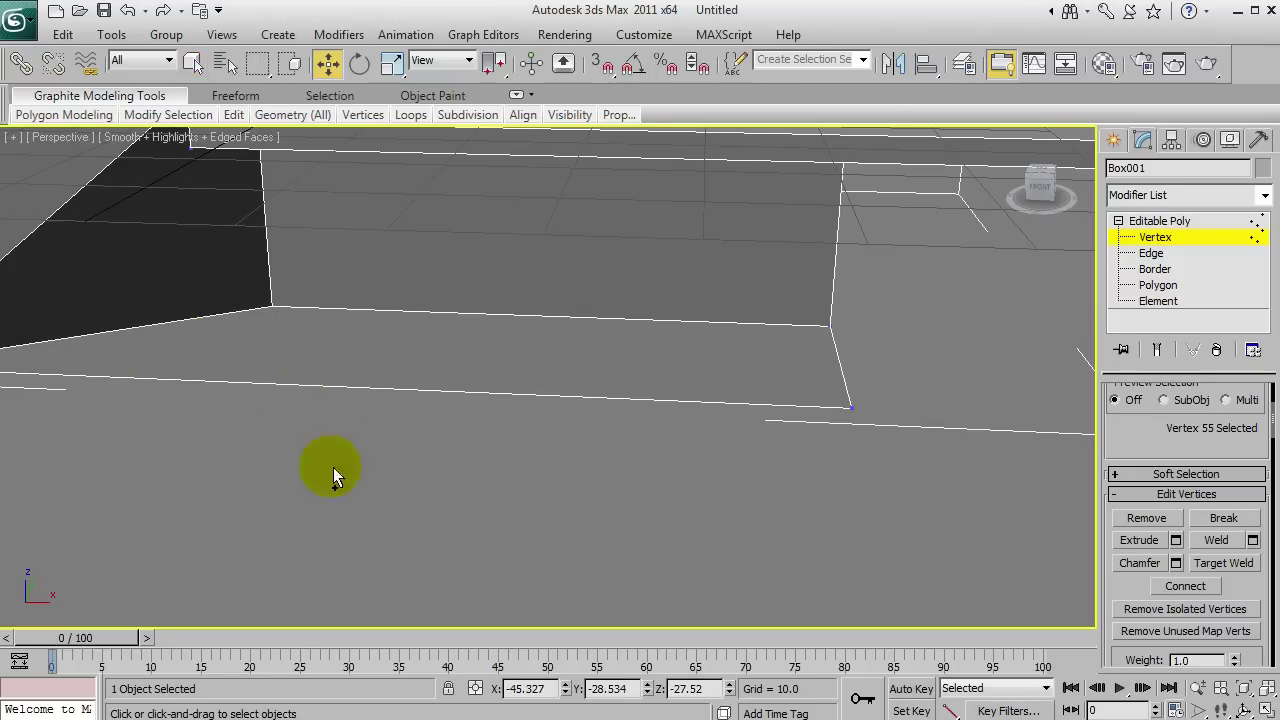
pyautogui.hotkey('ctrl', 'z')
# Extrude the three bottom edges along the gable-end wall and floor strip outward to about X 80.6, aligning them with the overhang in top view.
pyautogui.hotkey('ctrl', 'r')
pyautogui.moveTo(450, 390); pyautogui.dragTo(497, 406)
pyautogui.press('q')
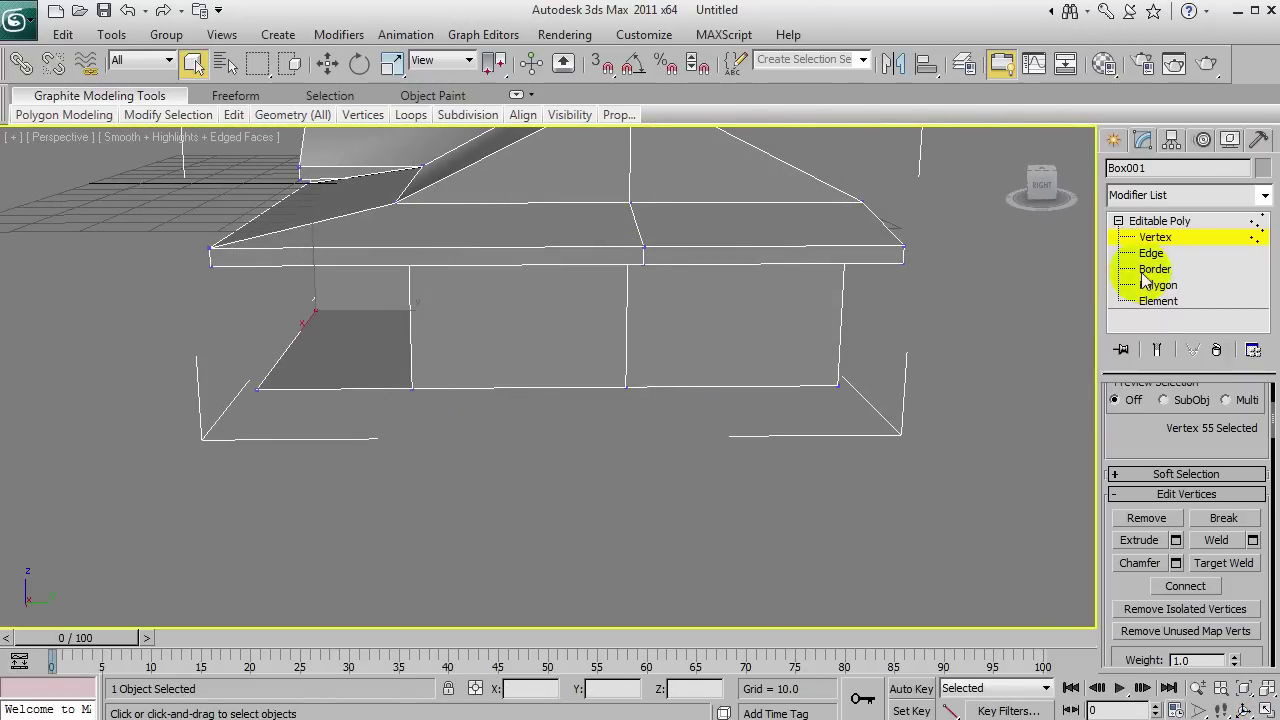
pyautogui.click(1153, 256)
pyautogui.click(771, 385)
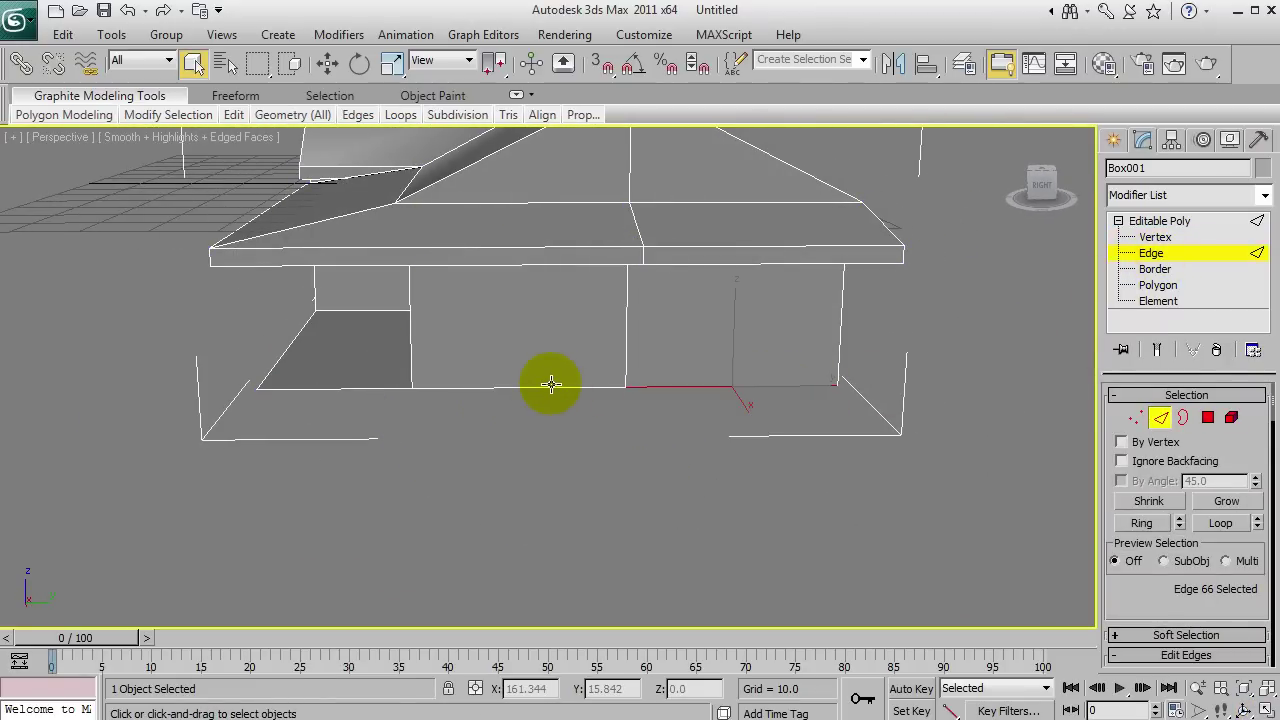
pyautogui.keyDown('ctrl'); pyautogui.click(364, 388); pyautogui.keyUp('ctrl')
pyautogui.hotkey('ctrl', 'r')
pyautogui.moveTo(354, 386); pyautogui.dragTo(603, 500)
pyautogui.press('t')
pyautogui.press('F3')
pyautogui.scroll(5, 534, 429)
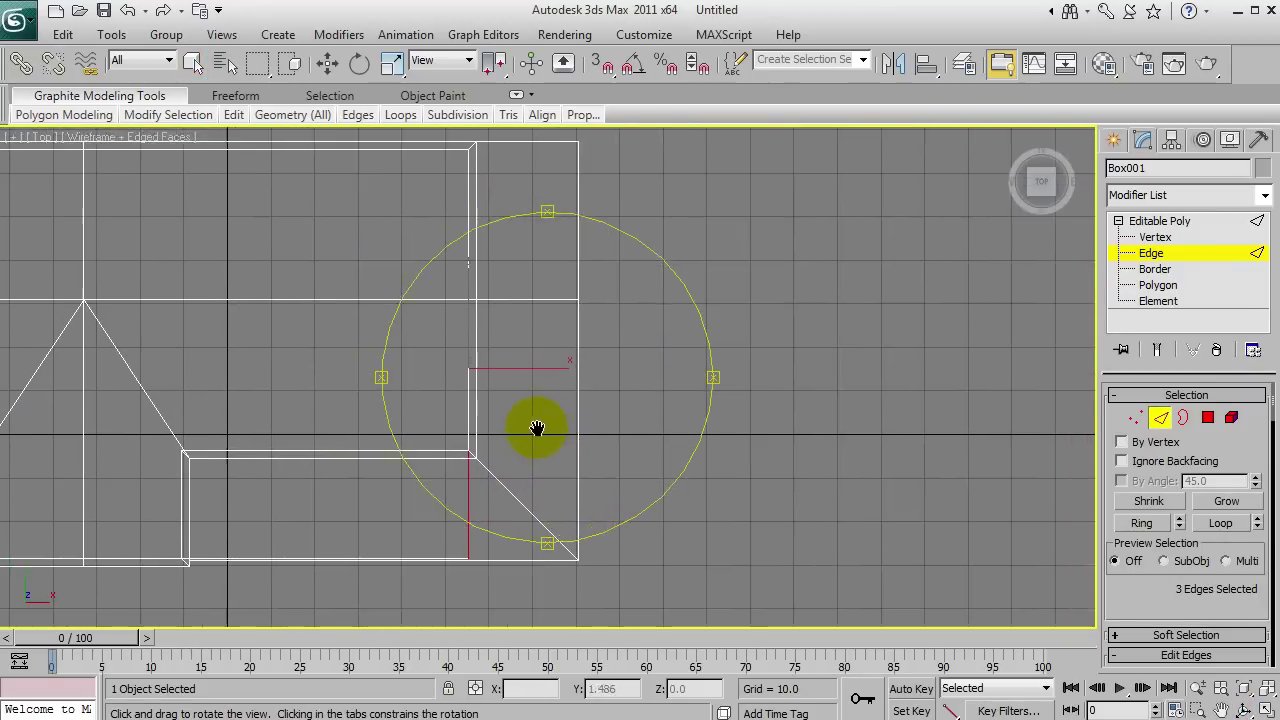
pyautogui.press('w')
pyautogui.moveTo(347, 368); pyautogui.dragTo(529, 378)
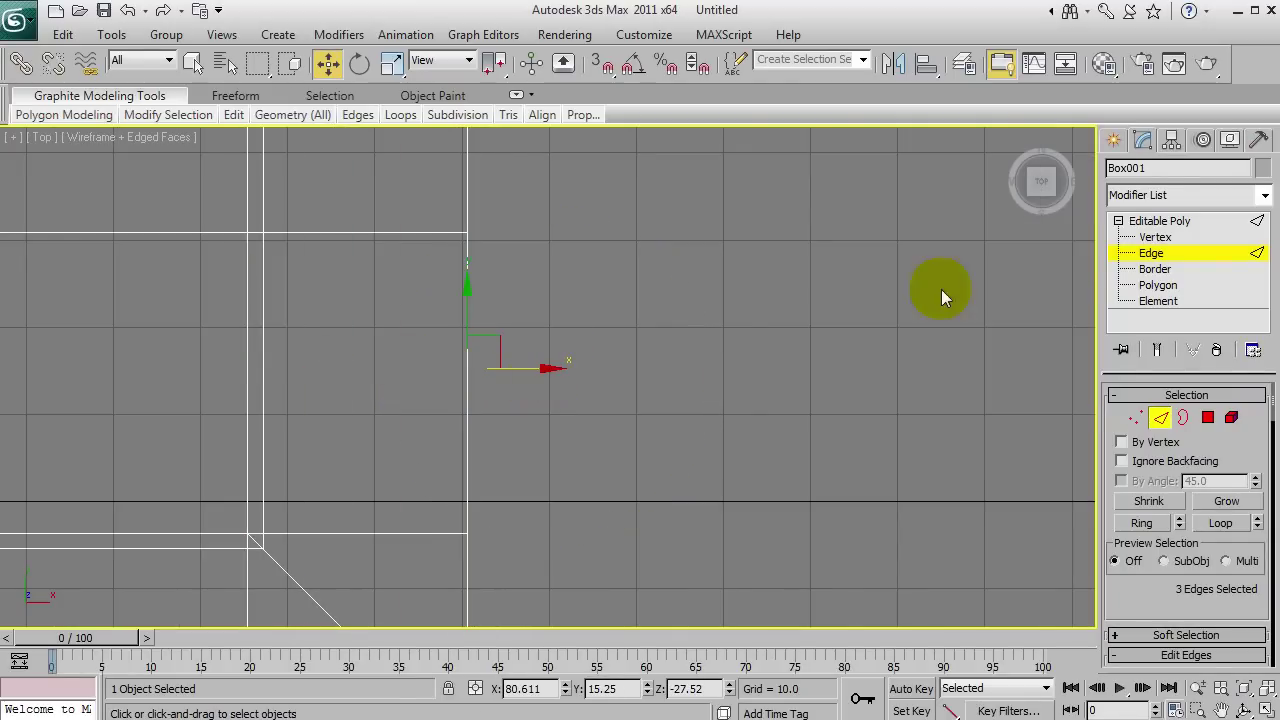
# Leave Edge level, return to the shaded perspective view and deselect the house.
pyautogui.click(1180, 224)
pyautogui.press('p')
pyautogui.press('r')
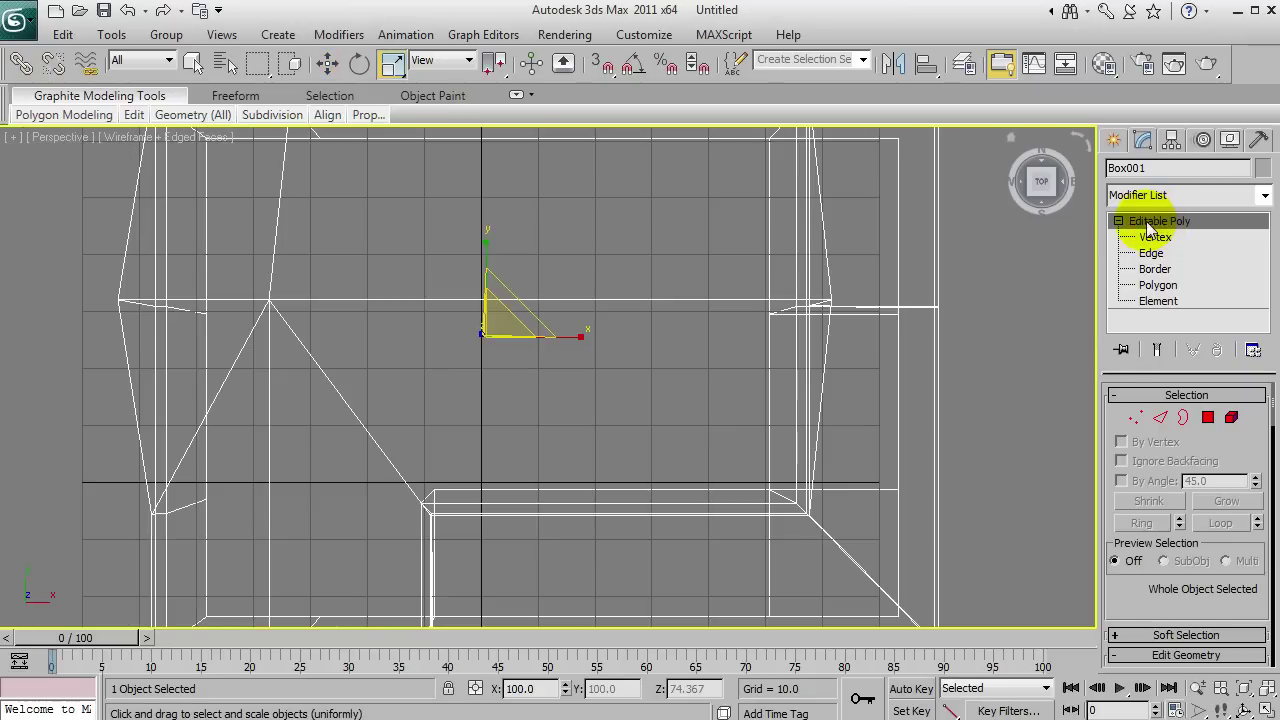
pyautogui.hotkey('ctrl', 'r')
pyautogui.press('F3')
pyautogui.moveTo(591, 363)
pyautogui.mouseDown()
pyautogui.moveTo(554, 306)
pyautogui.moveTo(586, 409)
pyautogui.moveTo(541, 351)
pyautogui.moveTo(617, 369)
pyautogui.moveTo(549, 329)
pyautogui.moveTo(431, 417)
pyautogui.moveTo(604, 411)
pyautogui.moveTo(703, 443)
pyautogui.moveTo(531, 429)
pyautogui.moveTo(580, 424)
pyautogui.moveTo(611, 446)
pyautogui.moveTo(600, 463)
pyautogui.mouseUp()
pyautogui.rightClick(600, 463)
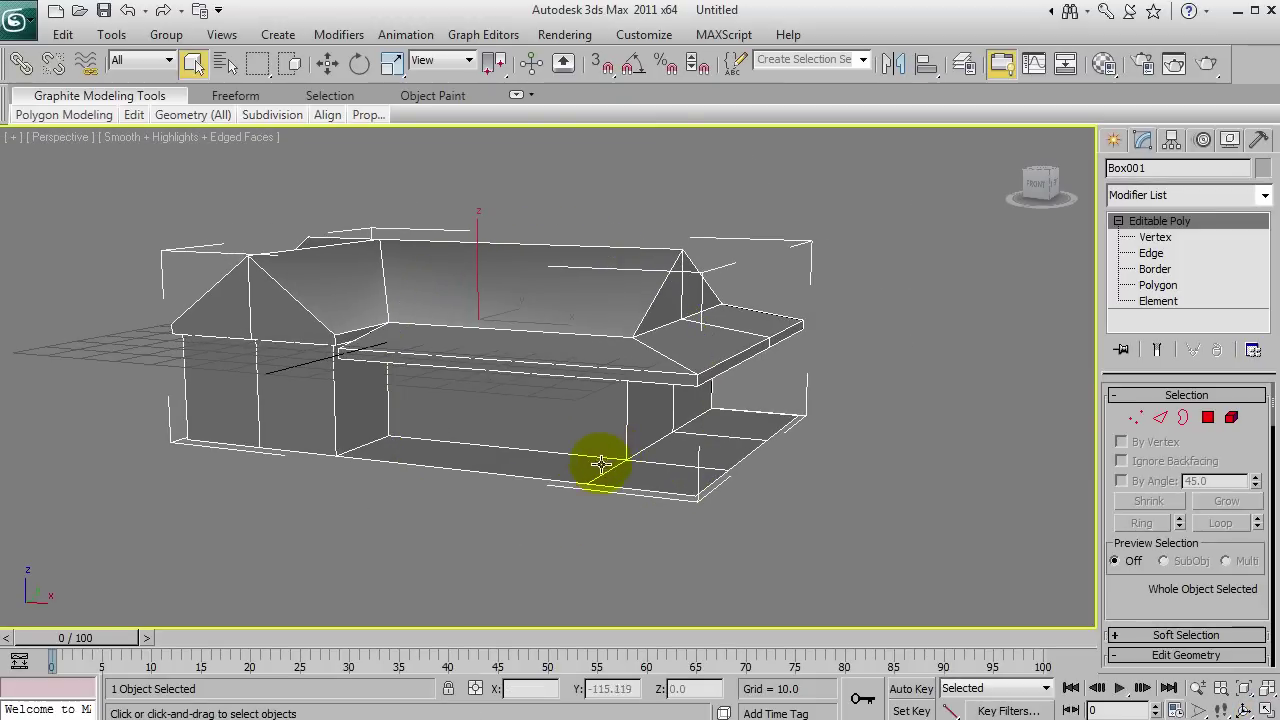
pyautogui.click(847, 501)
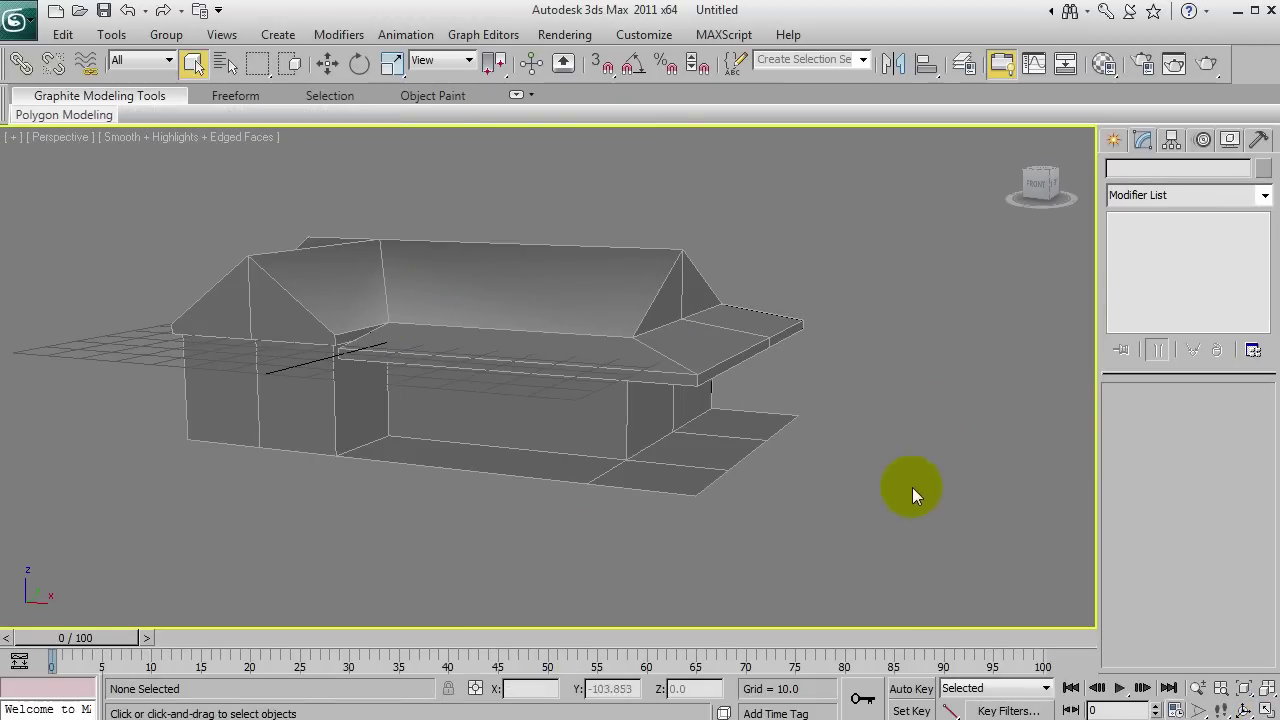
# Select the house's open bottom border and extrude it downward to about Z -34.1 to give the floor base thickness.
pyautogui.click(755, 425)
pyautogui.click(1230, 253)
pyautogui.click(1155, 269)
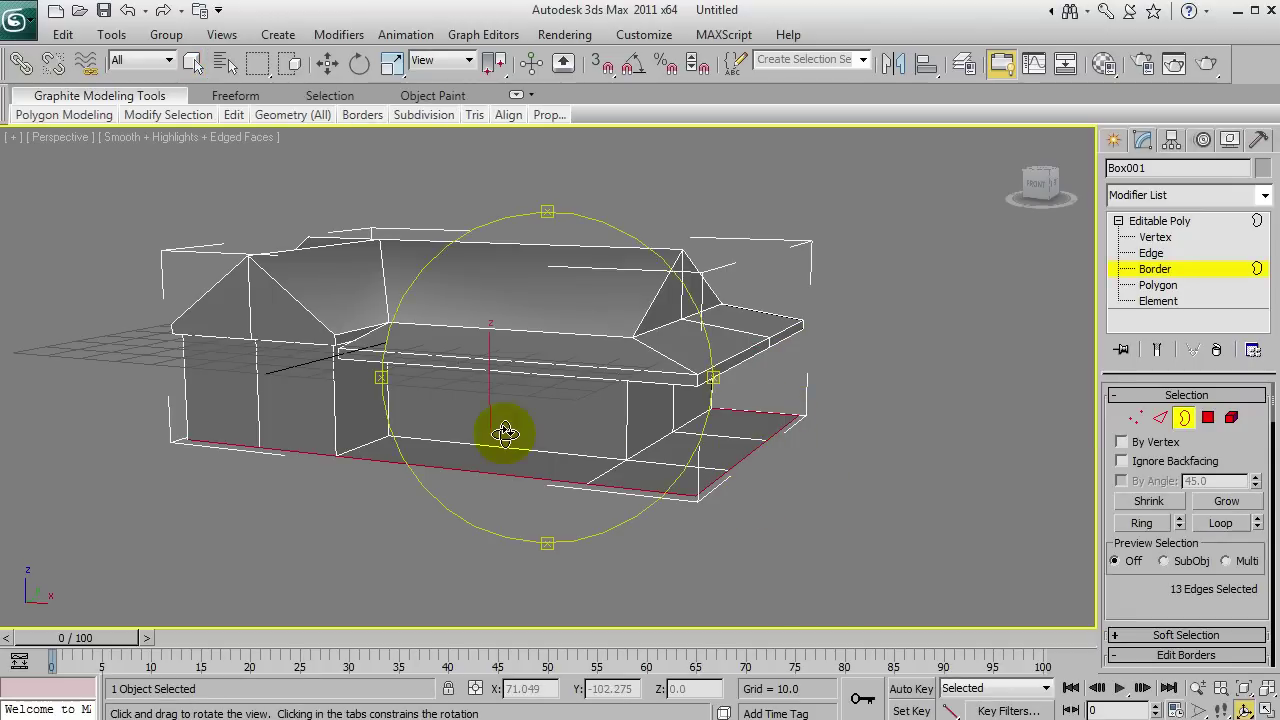
pyautogui.keyDown('alt'); pyautogui.moveTo(500, 428); pyautogui.dragTo(523, 423, button='middle'); pyautogui.keyUp('alt')
pyautogui.press('w')
pyautogui.moveTo(500, 388); pyautogui.dragTo(500, 425)
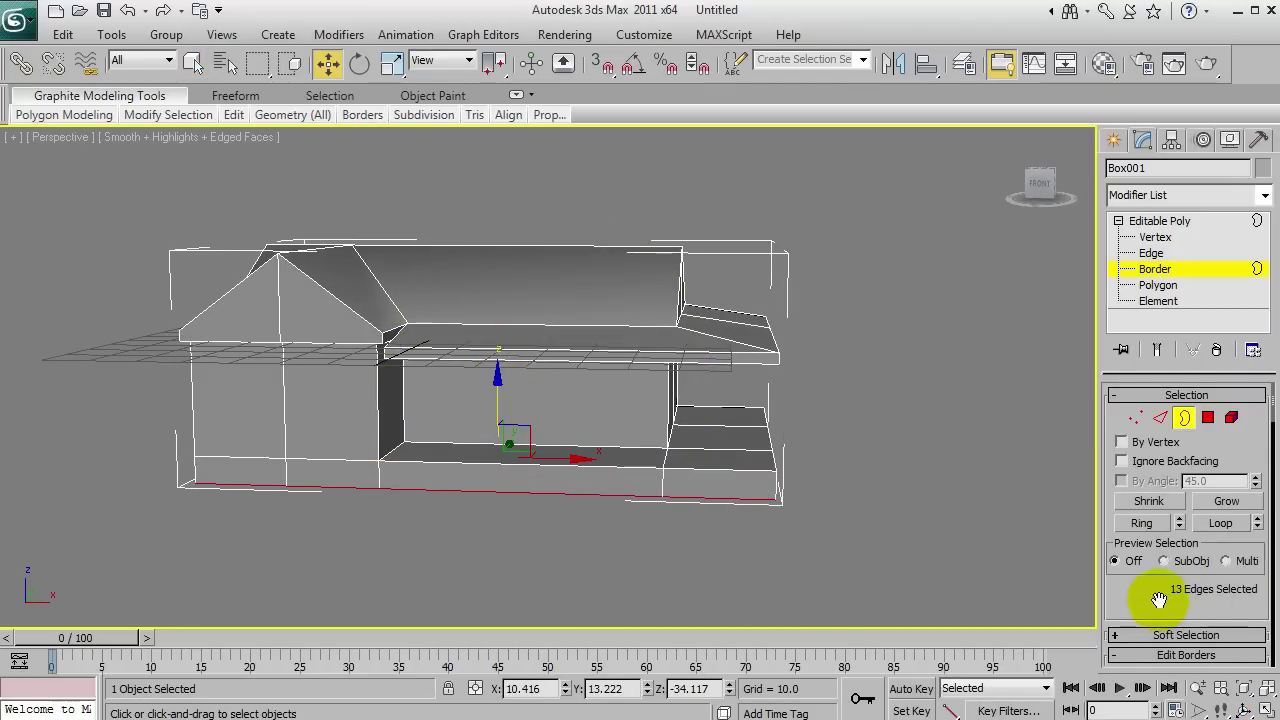
# Cap the open border on the underside of the base and examine the base from below.
pyautogui.scroll(-5, 1165, 595)
pyautogui.press('F3')
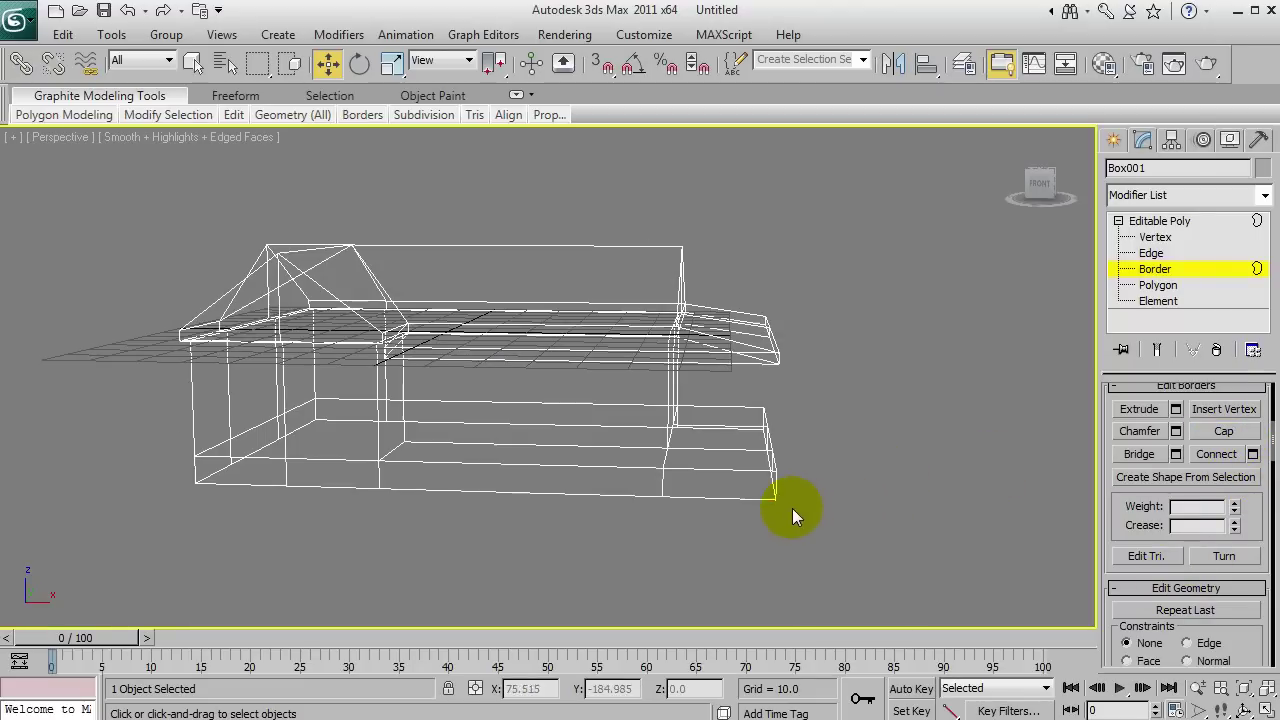
pyautogui.hotkey('ctrl', 'r')
pyautogui.moveTo(509, 471); pyautogui.dragTo(474, 405)
pyautogui.press('q')
pyautogui.hotkey('ctrl', 'r')
pyautogui.press('q')
pyautogui.press('1')
pyautogui.hotkey('ctrl', 'r')
pyautogui.press('q')
# Delete the polygon capping the underside of the base, then leave Polygon level and deselect the house.
pyautogui.click(1181, 288)
pyautogui.click(718, 389)
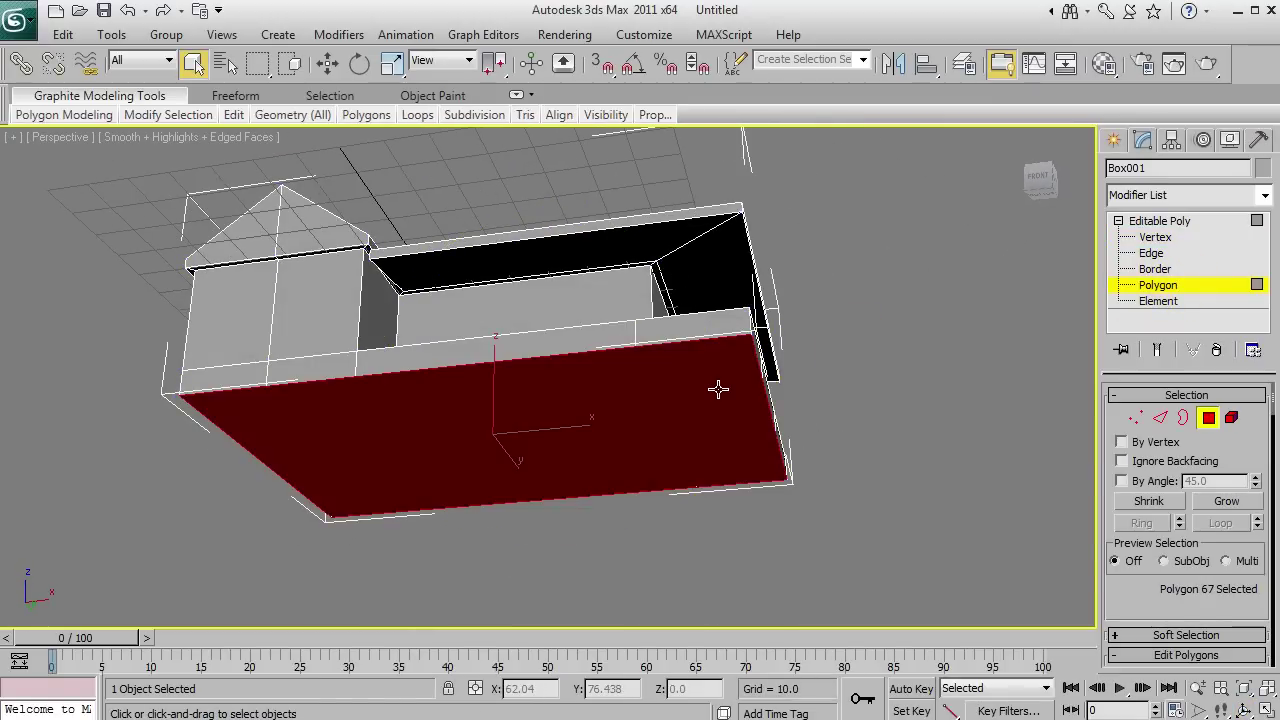
pyautogui.press('Delete')
pyautogui.click(1200, 225)
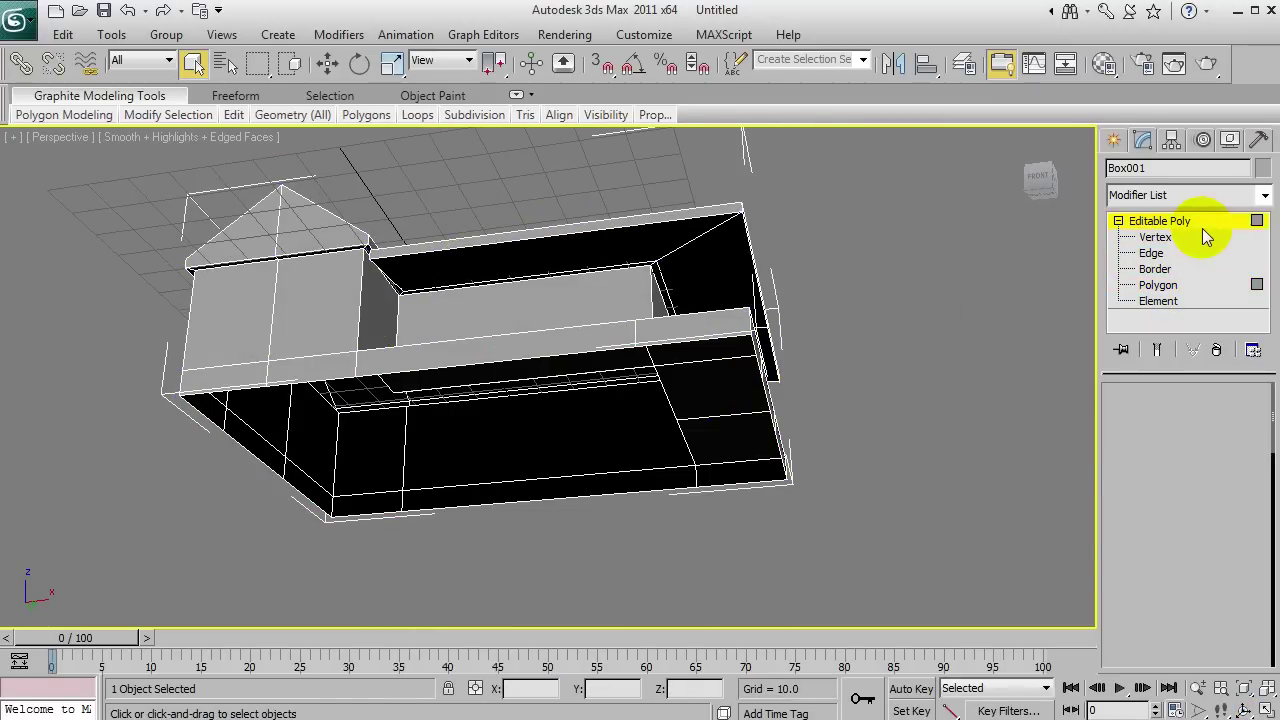
pyautogui.click(979, 321)
# Create a box about 1.9 by 1.9 and 4.4 high near the base's outer corner, with one width segment.
pyautogui.hotkey('ctrl', 'r')
pyautogui.moveTo(418, 364); pyautogui.dragTo(603, 417)
pyautogui.rightClick(510, 470)
pyautogui.hotkey('ctrl', 'r')
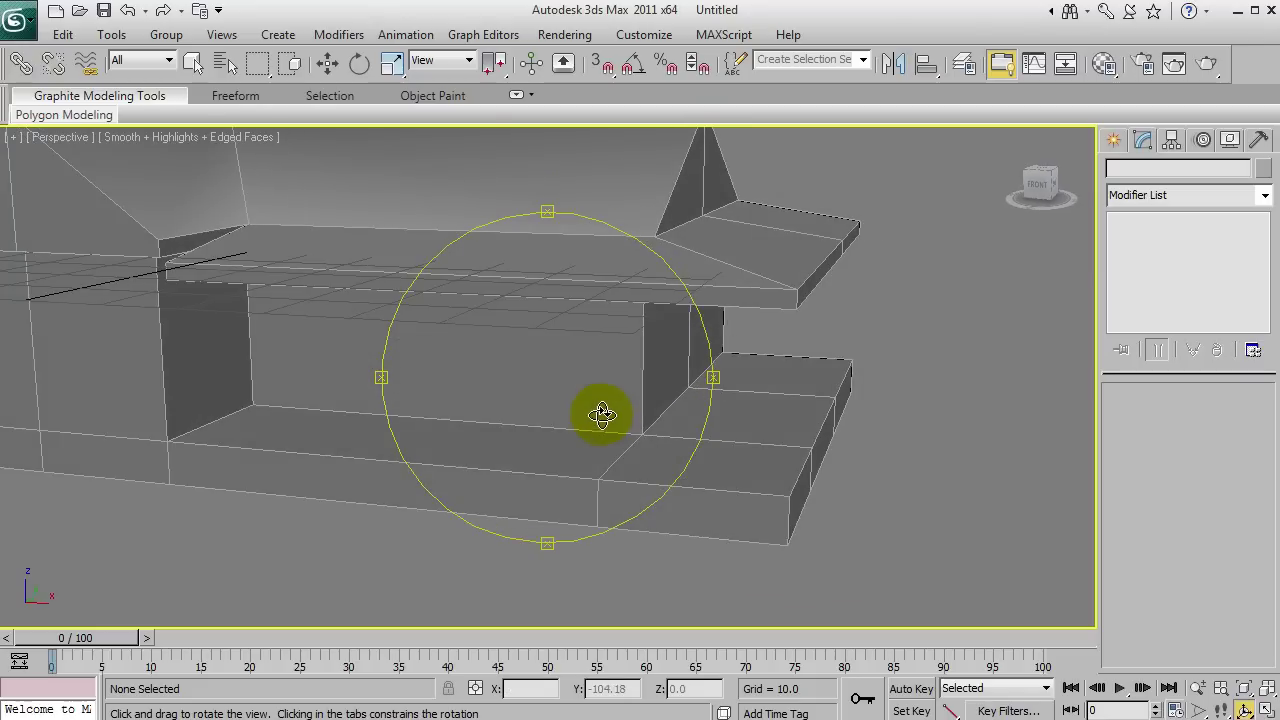
pyautogui.rightClick(219, 284)
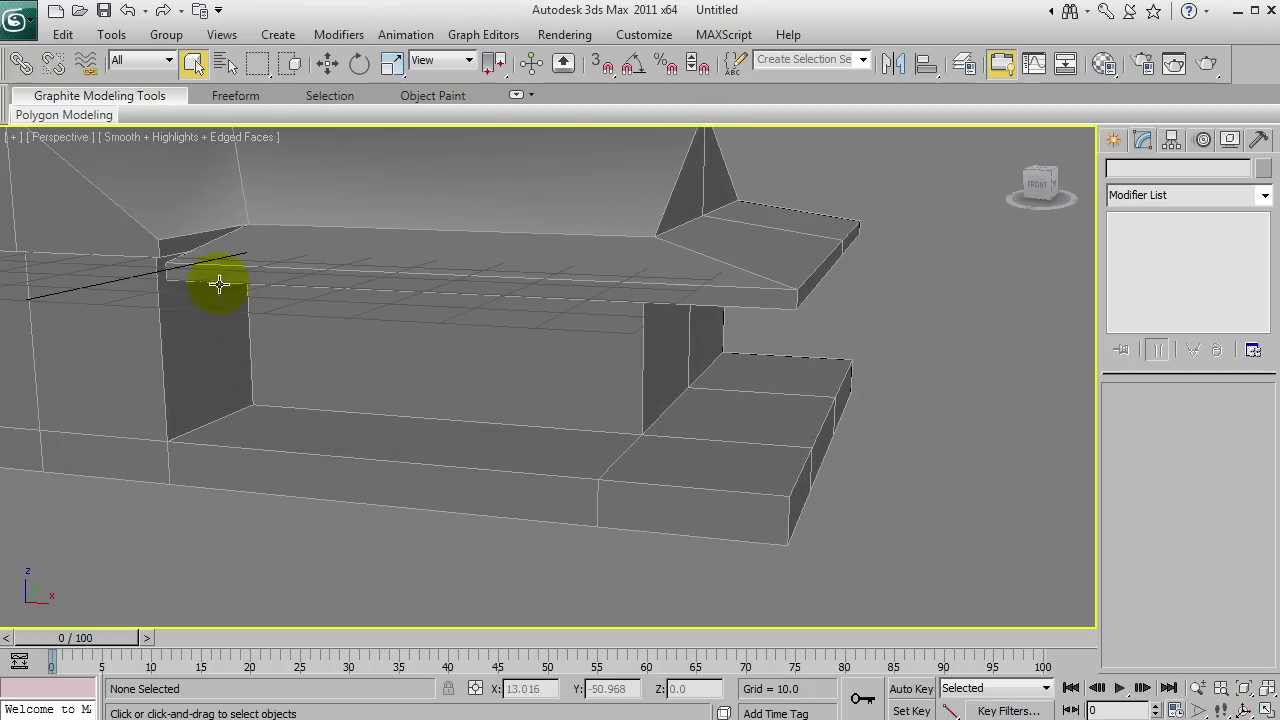
pyautogui.click(1113, 139)
pyautogui.click(1140, 268)
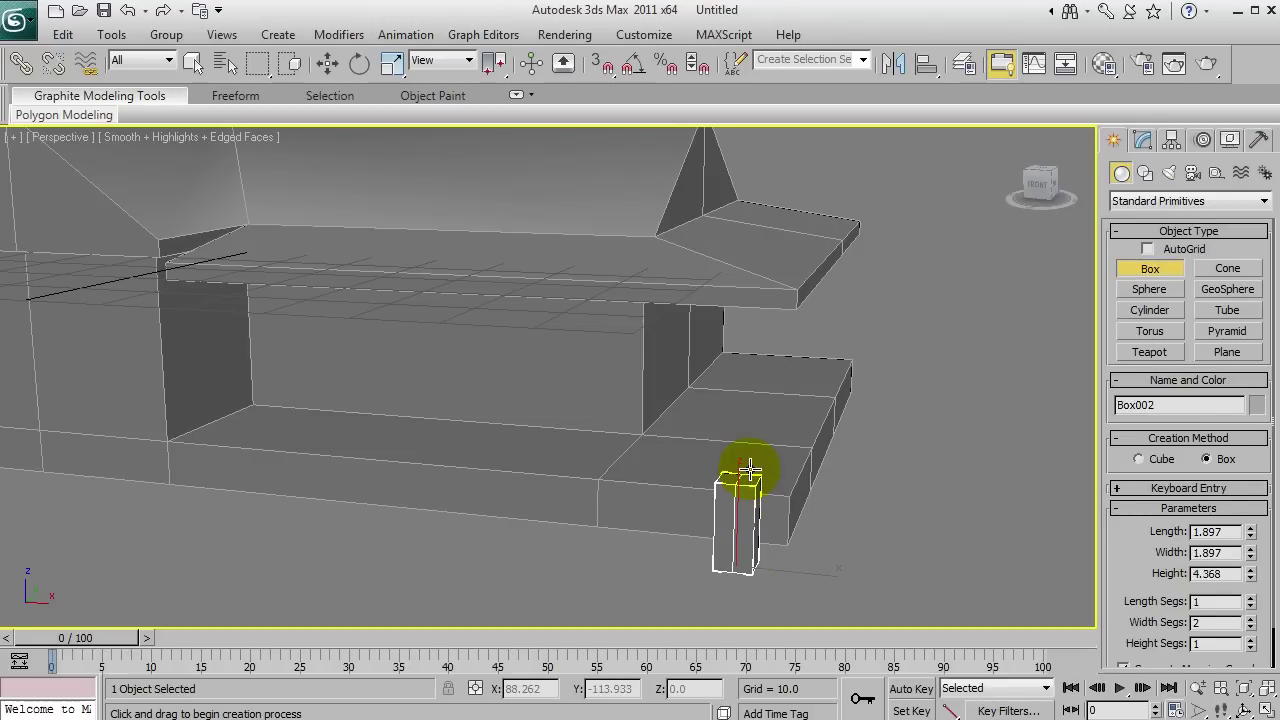
pyautogui.click(1227, 598)
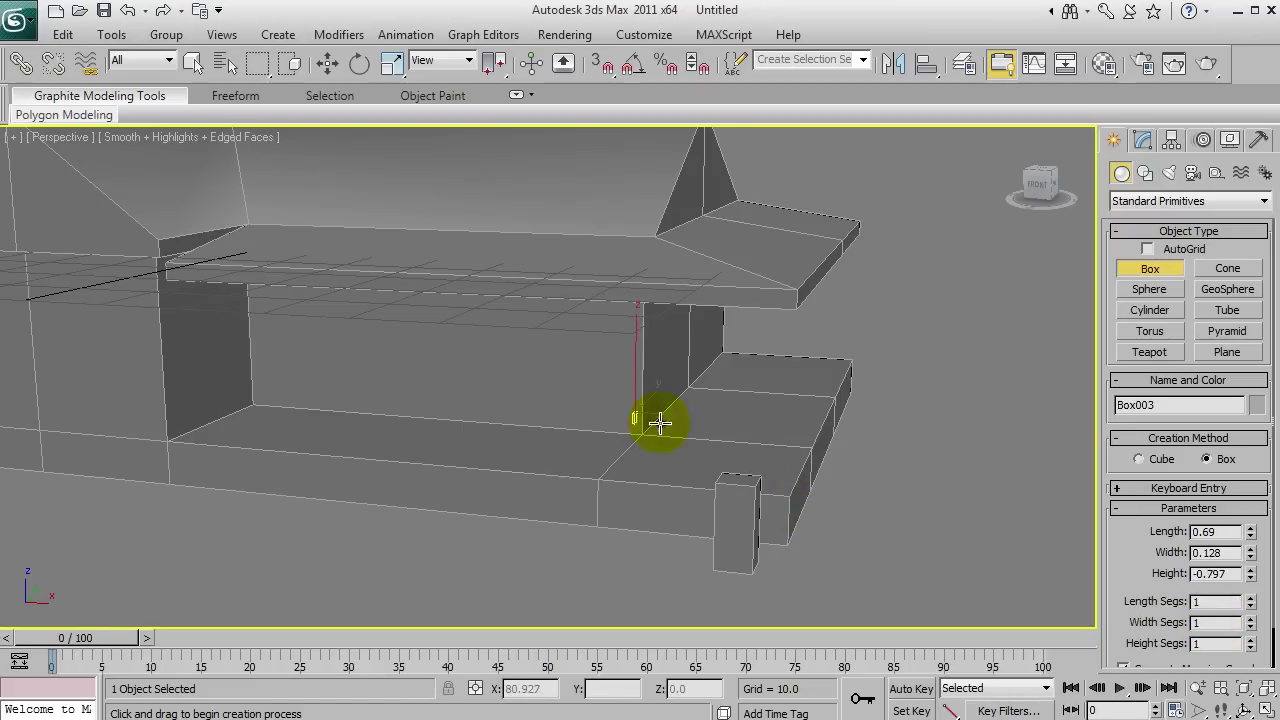
# Move the small box to the world origin by setting its absolute X, Y and Z to 0.0.
pyautogui.hotkey('ctrl', 'r')
pyautogui.moveTo(681, 415); pyautogui.dragTo(630, 475)
pyautogui.press('w')
pyautogui.moveTo(630, 475); pyautogui.dragTo(678, 363, button='middle')
pyautogui.scroll(-3, 649, 423)
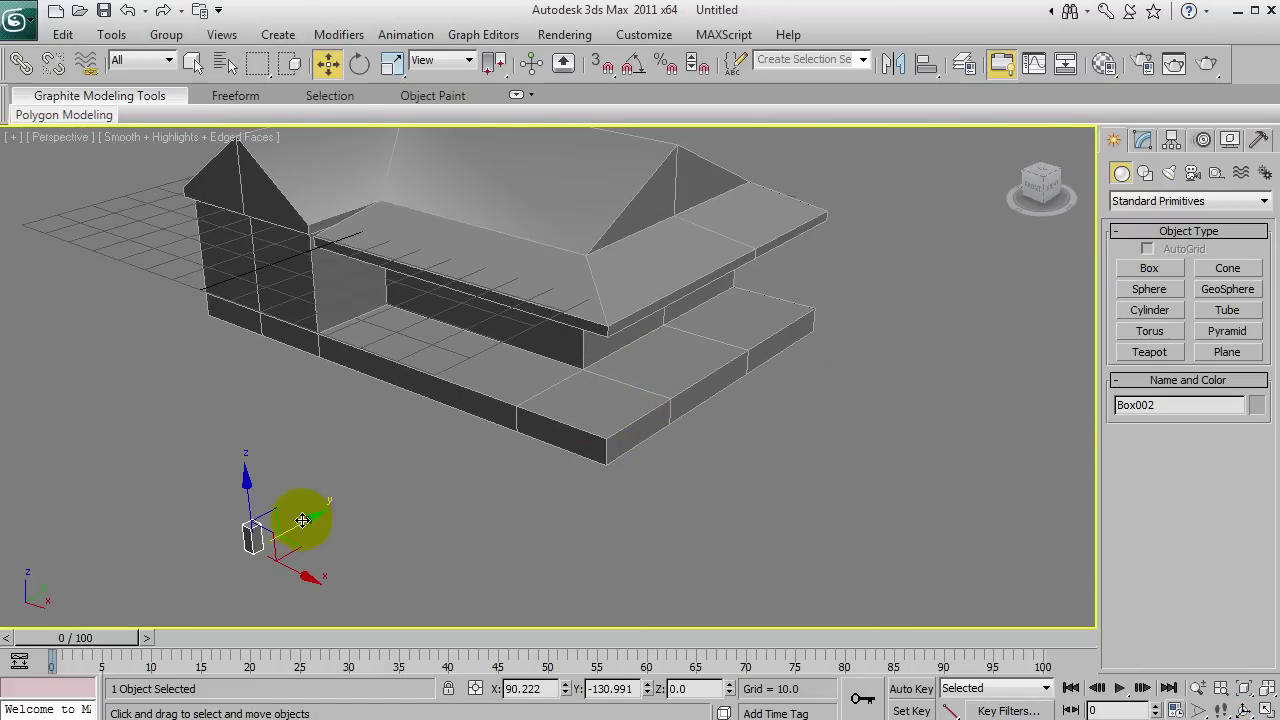
pyautogui.rightClick(327, 63)
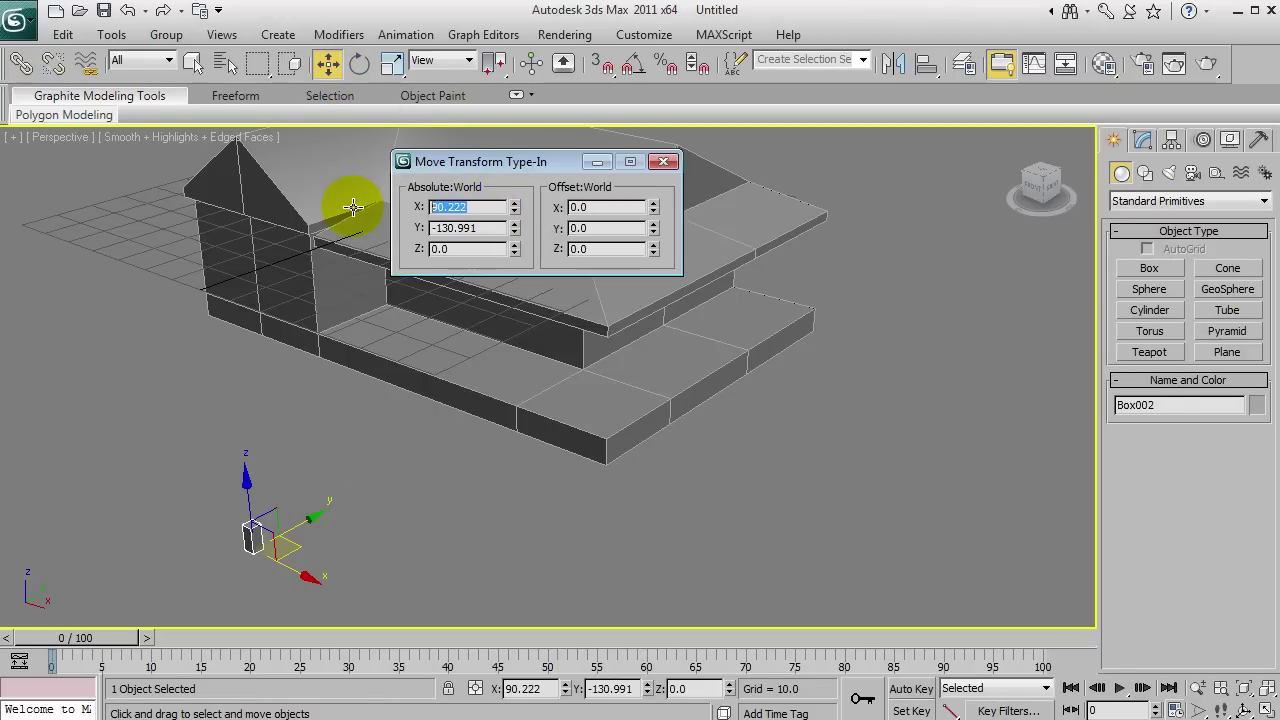
# Move the small box along Y from the origin to the front porch area, working in the top view.
pyautogui.click(663, 161)
pyautogui.keyDown('alt'); pyautogui.moveTo(594, 280); pyautogui.dragTo(594, 321, button='middle'); pyautogui.keyUp('alt')
pyautogui.hotkey('ctrl', 'r')
pyautogui.moveTo(560, 330); pyautogui.dragTo(646, 378)
pyautogui.press('t')
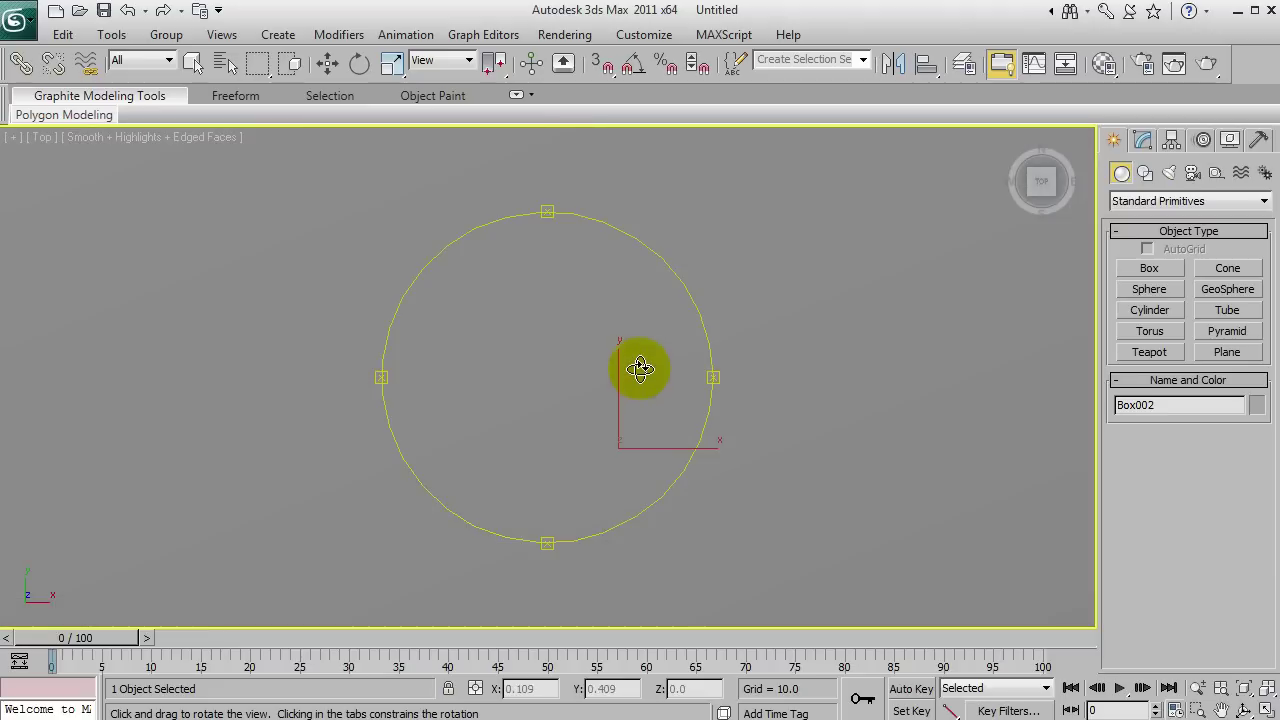
pyautogui.moveTo(593, 376); pyautogui.dragTo(579, 386)
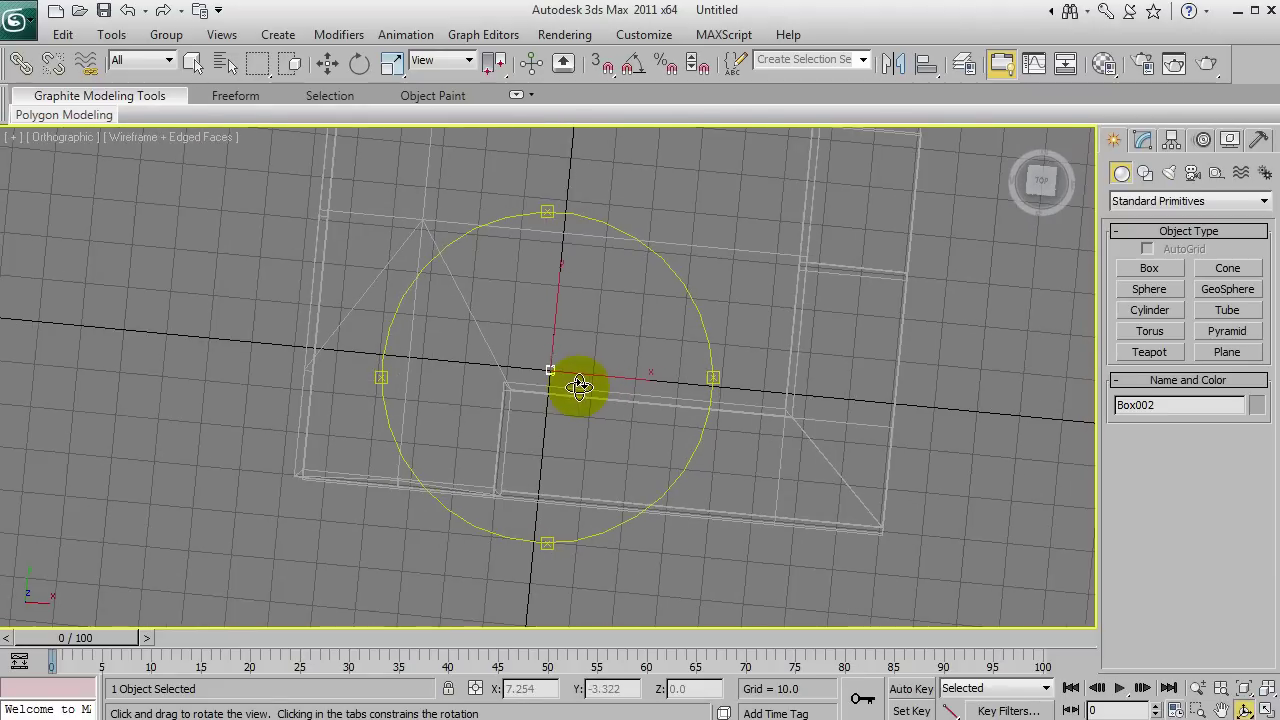
pyautogui.press('t')
pyautogui.scroll(-1, 580, 365)
pyautogui.moveTo(583, 350); pyautogui.dragTo(599, 206, button='middle')
pyautogui.scroll(-7, 573, 326)
pyautogui.scroll(-2, 594, 240)
pyautogui.press('w')
pyautogui.moveTo(543, 166); pyautogui.dragTo(562, 344)
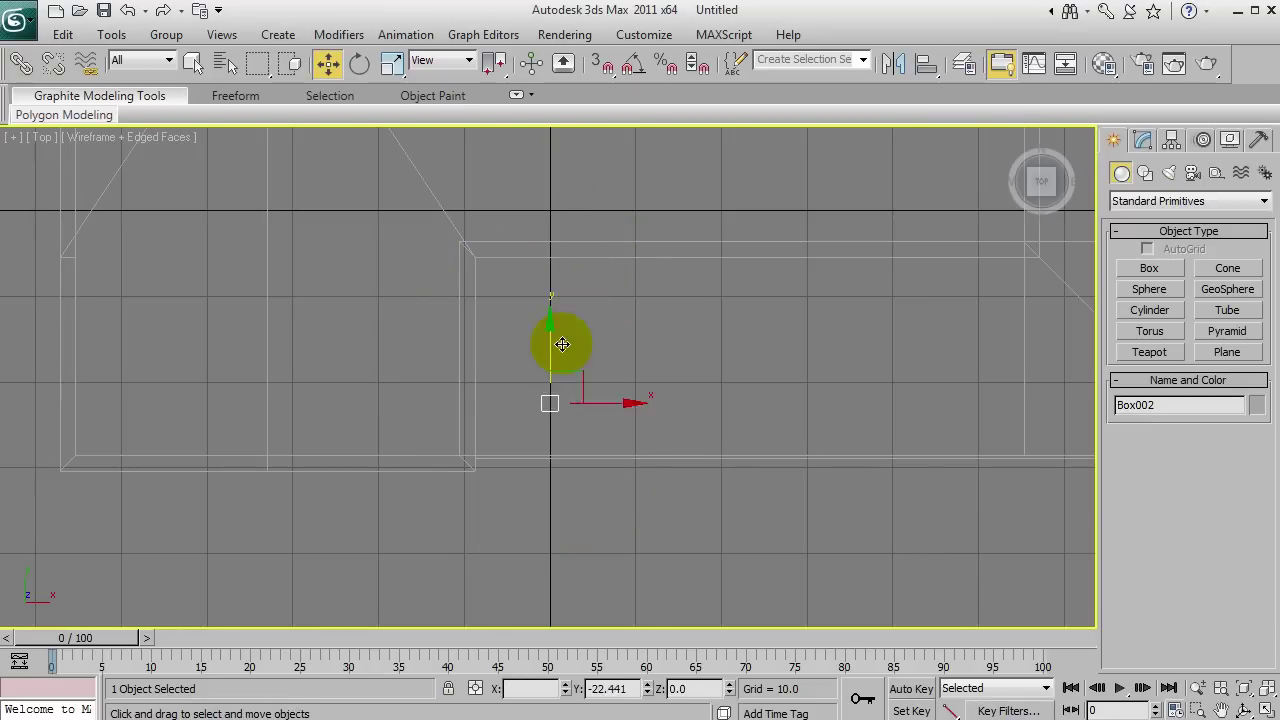
# Lower the small box onto the porch floor and slide it along X to the porch's outer corner.
pyautogui.moveTo(687, 467); pyautogui.dragTo(765, 488)
pyautogui.press('z')
pyautogui.press('p')
pyautogui.hotkey('ctrl', 'r')
pyautogui.moveTo(694, 467); pyautogui.dragTo(506, 244)
pyautogui.press('w')
pyautogui.moveTo(335, 186); pyautogui.dragTo(391, 387)
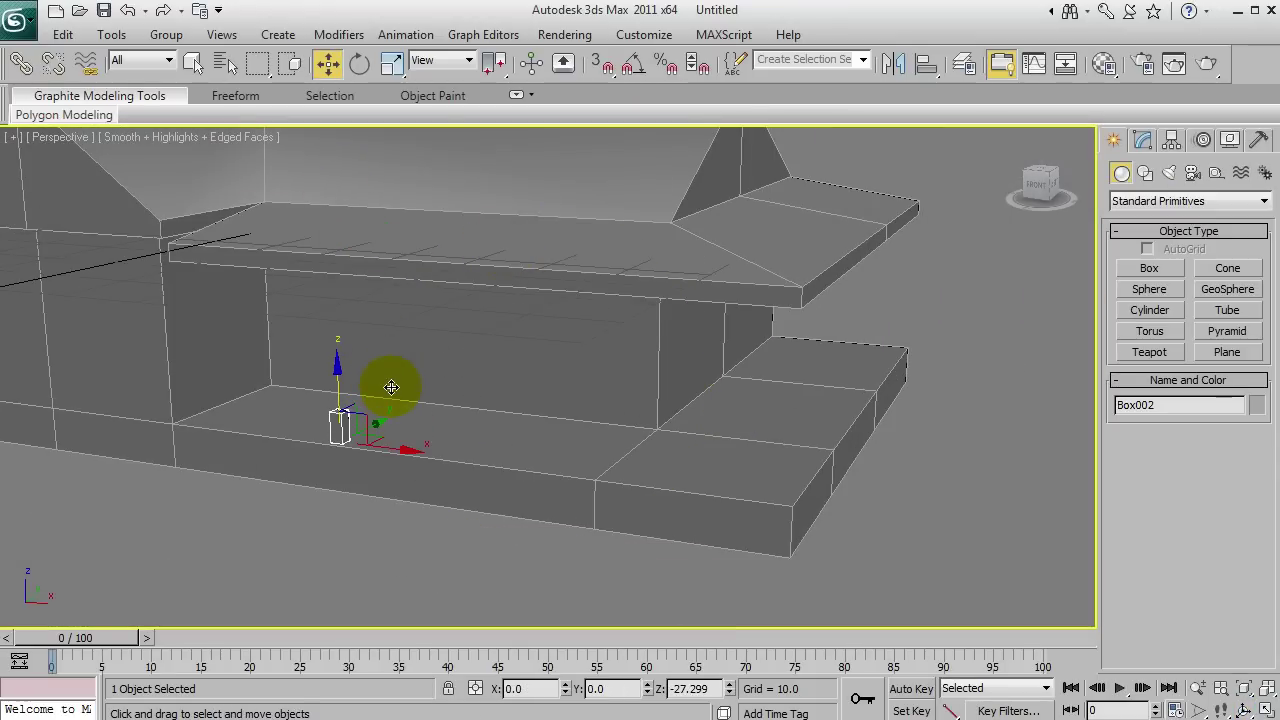
pyautogui.moveTo(401, 454); pyautogui.dragTo(833, 559)
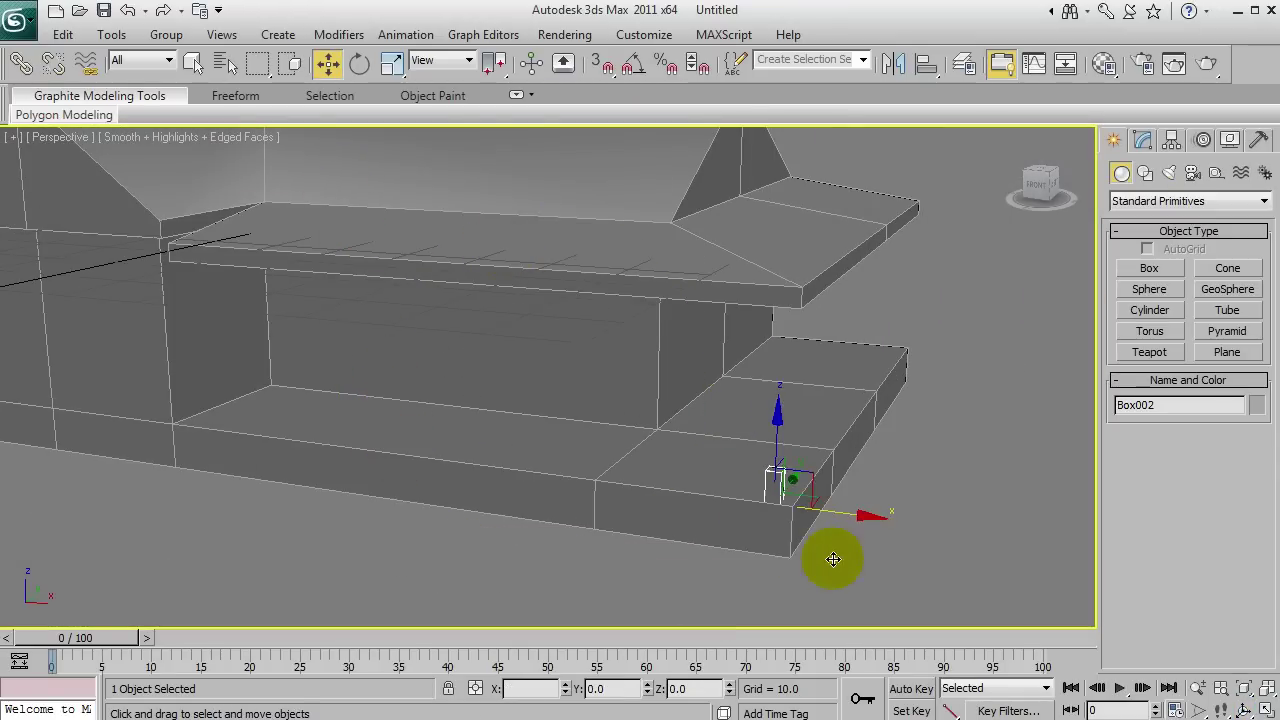
# Fine-tune the small box's position so it sits just inside the porch floor's outer corner.
pyautogui.press('z')
pyautogui.hotkey('ctrl', 'r')
pyautogui.moveTo(629, 466); pyautogui.dragTo(566, 309)
pyautogui.press('w')
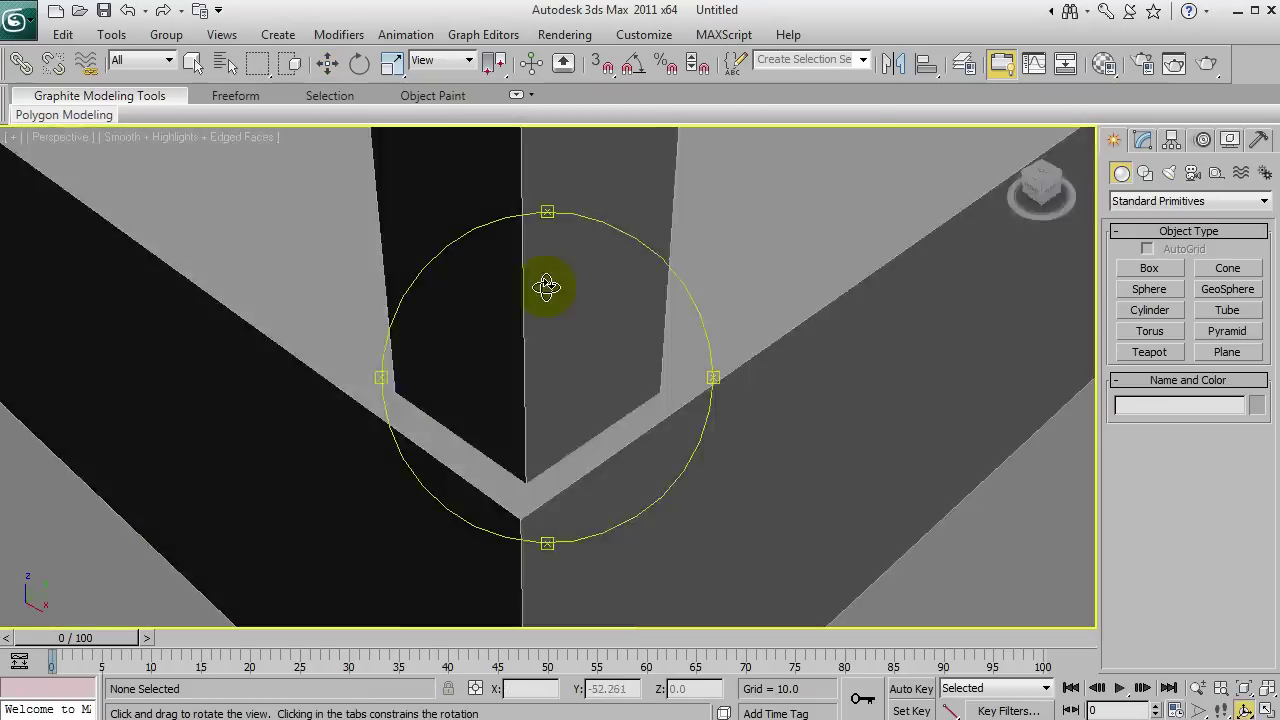
pyautogui.scroll(-6, 546, 287)
pyautogui.moveTo(546, 287); pyautogui.dragTo(569, 216)
pyautogui.scroll(-4, 570, 287)
pyautogui.moveTo(570, 287); pyautogui.dragTo(567, 442, button='middle')
pyautogui.press('w')
pyautogui.moveTo(567, 442); pyautogui.dragTo(552, 58)
pyautogui.click(535, 510)
pyautogui.press('r')
pyautogui.hotkey('ctrl', 'z')
pyautogui.hotkey('ctrl', 'z')
# Mirror the small box about Z as a copy and raise the copy to the underside of the overhang's corner.
pyautogui.click(540, 514)
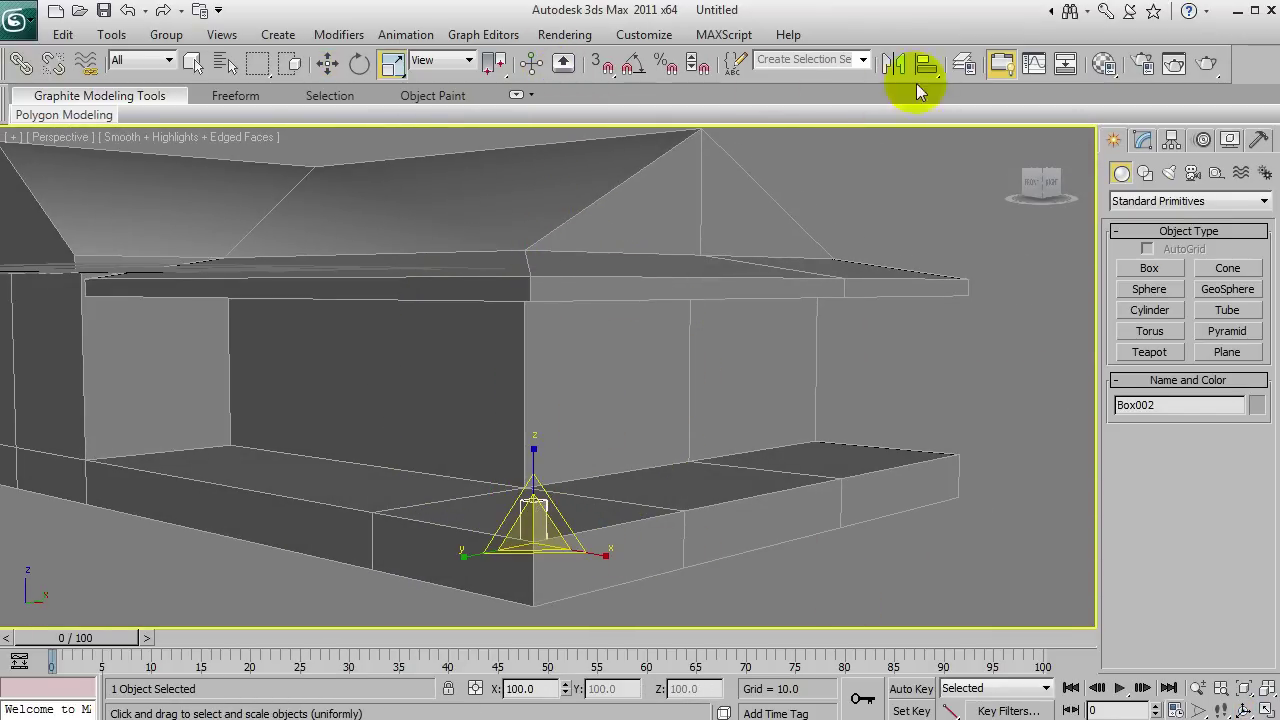
pyautogui.click(893, 65)
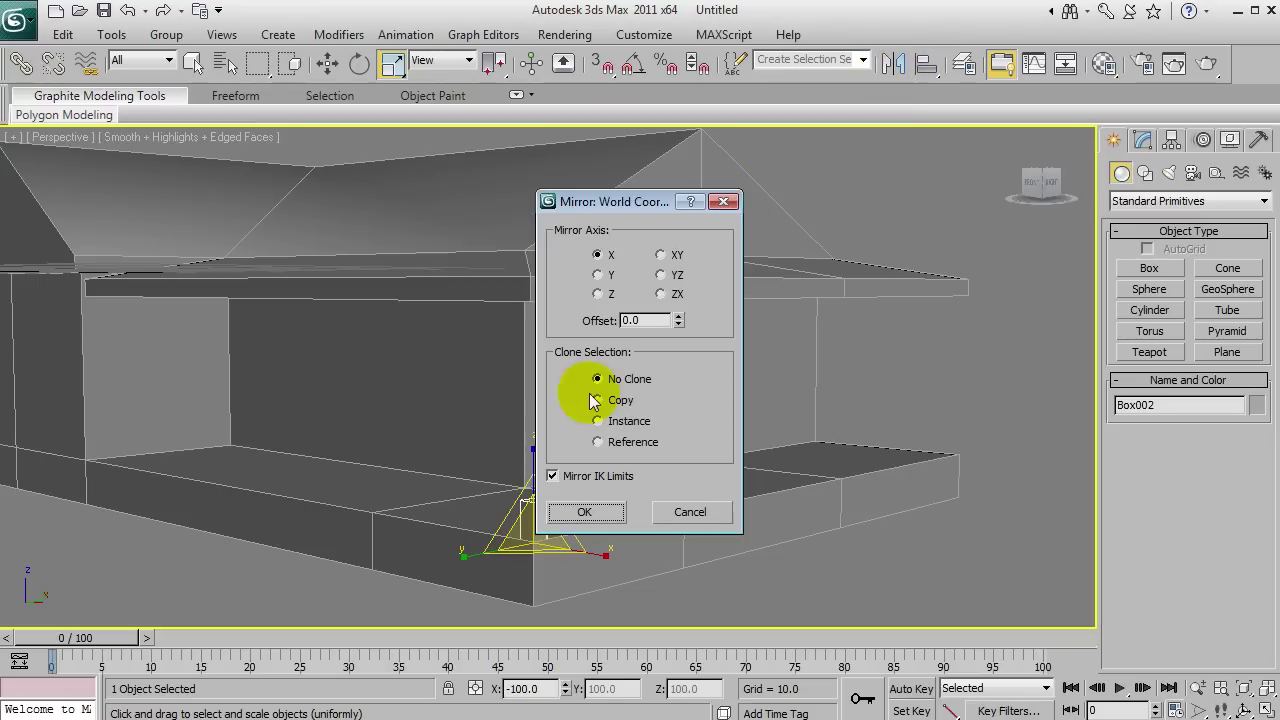
pyautogui.click(598, 293)
pyautogui.moveTo(617, 204); pyautogui.dragTo(871, 157)
pyautogui.click(872, 358)
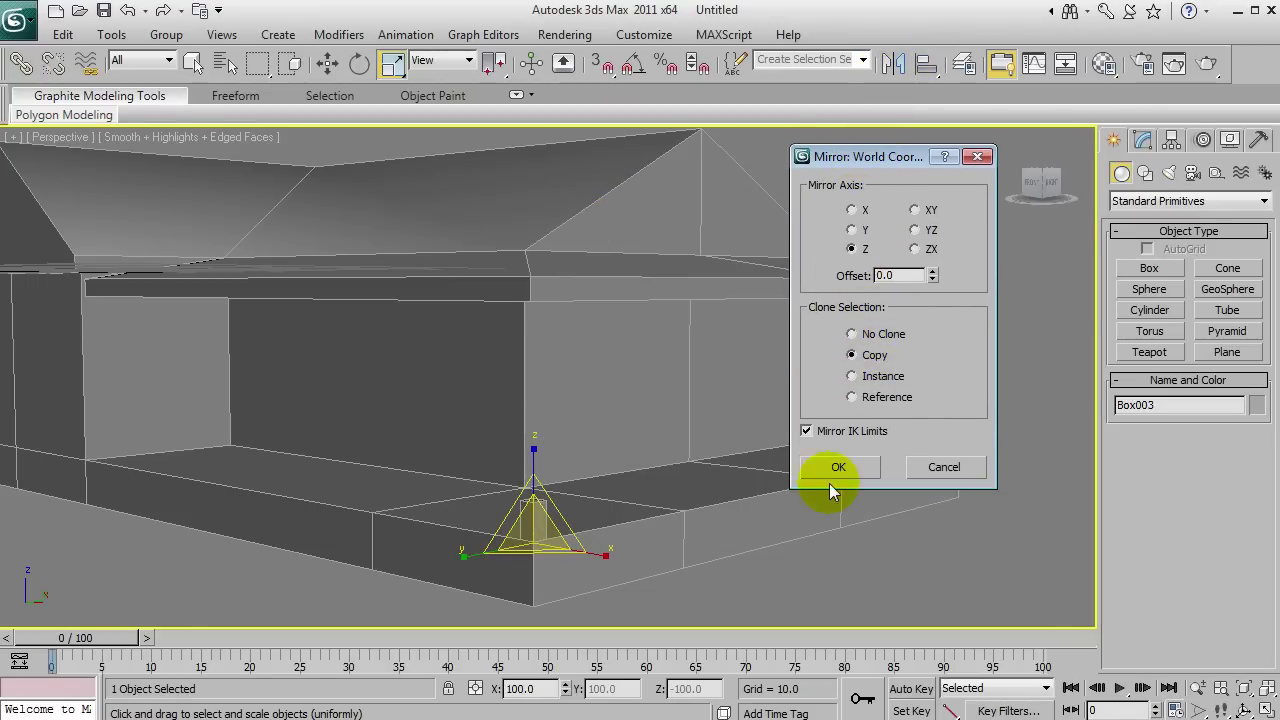
pyautogui.click(836, 468)
pyautogui.press('w')
pyautogui.moveTo(535, 487); pyautogui.dragTo(558, 249)
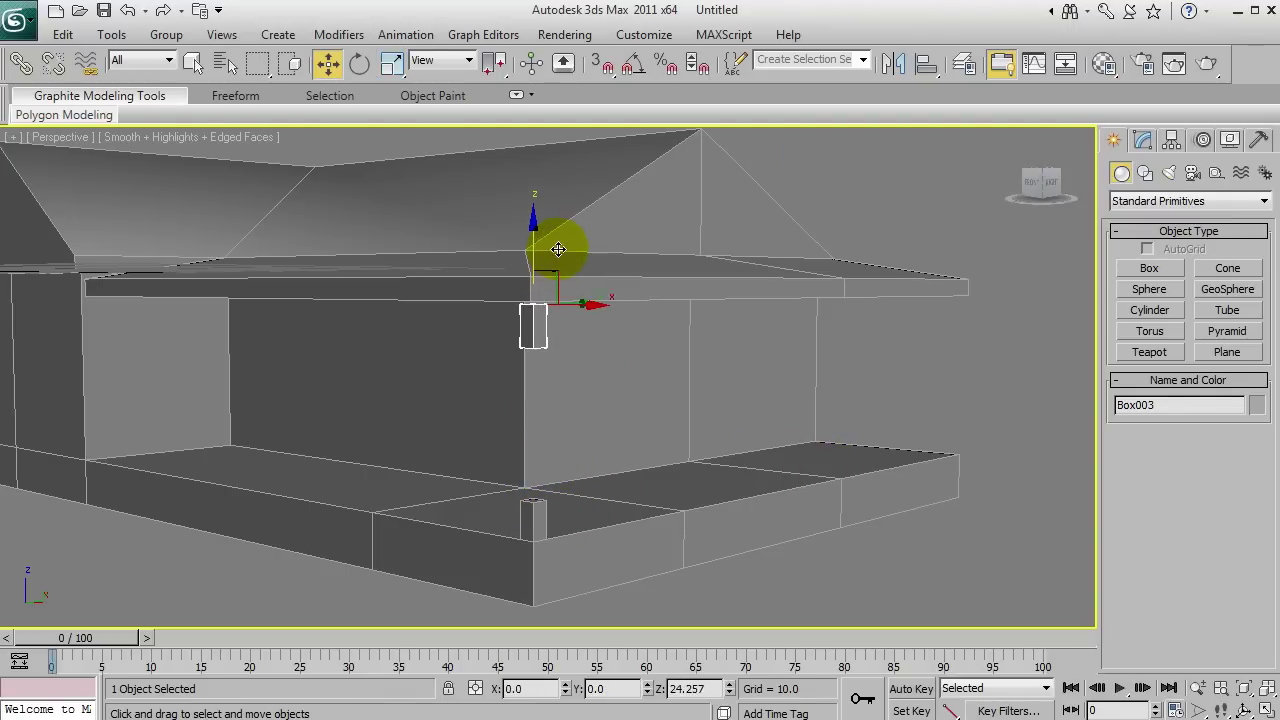
# Collapse the upper and lower corner boxes into a single mesh object and convert it to Editable Poly.
pyautogui.keyDown('ctrl'); pyautogui.click(535, 512); pyautogui.keyUp('ctrl')
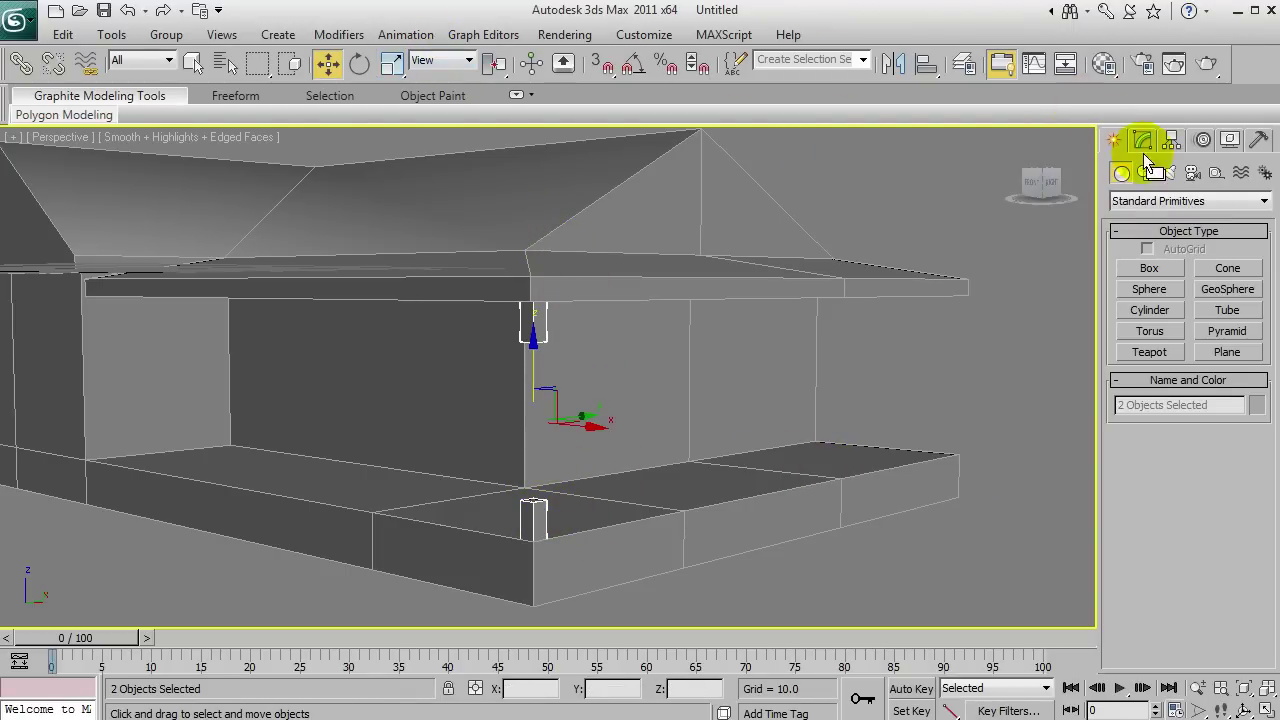
pyautogui.click(1258, 139)
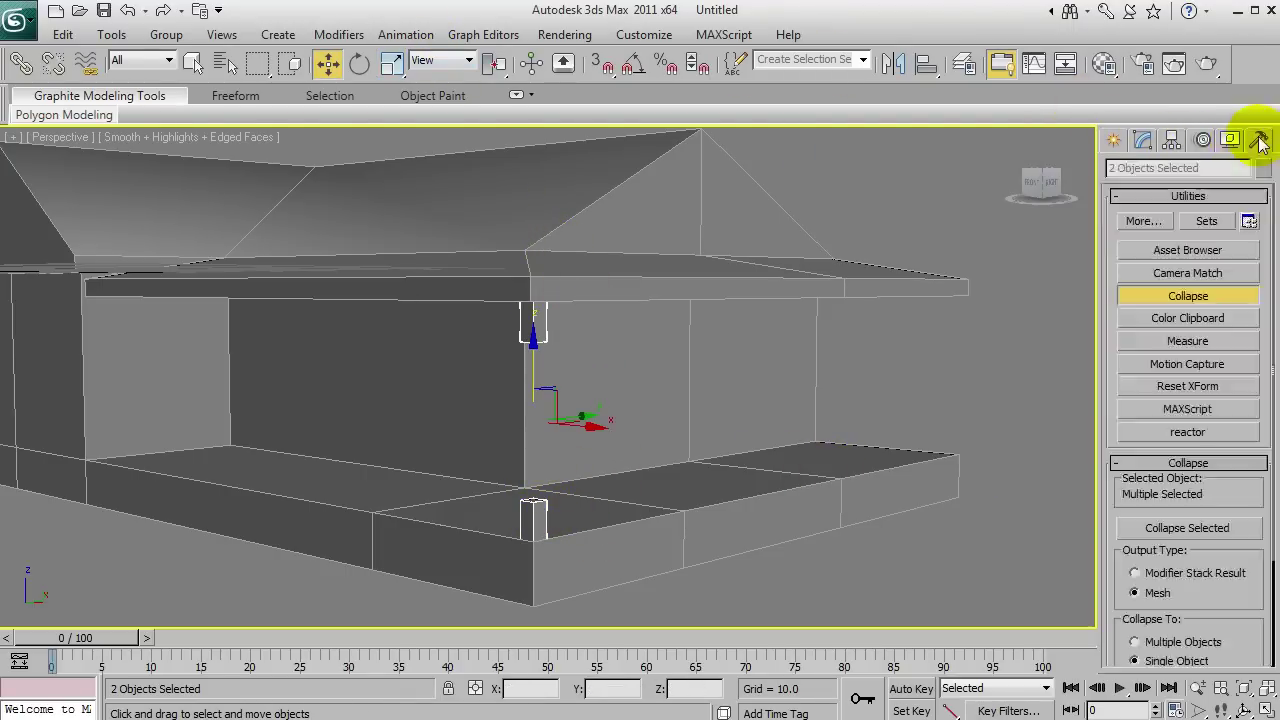
pyautogui.click(1187, 527)
pyautogui.click(1142, 139)
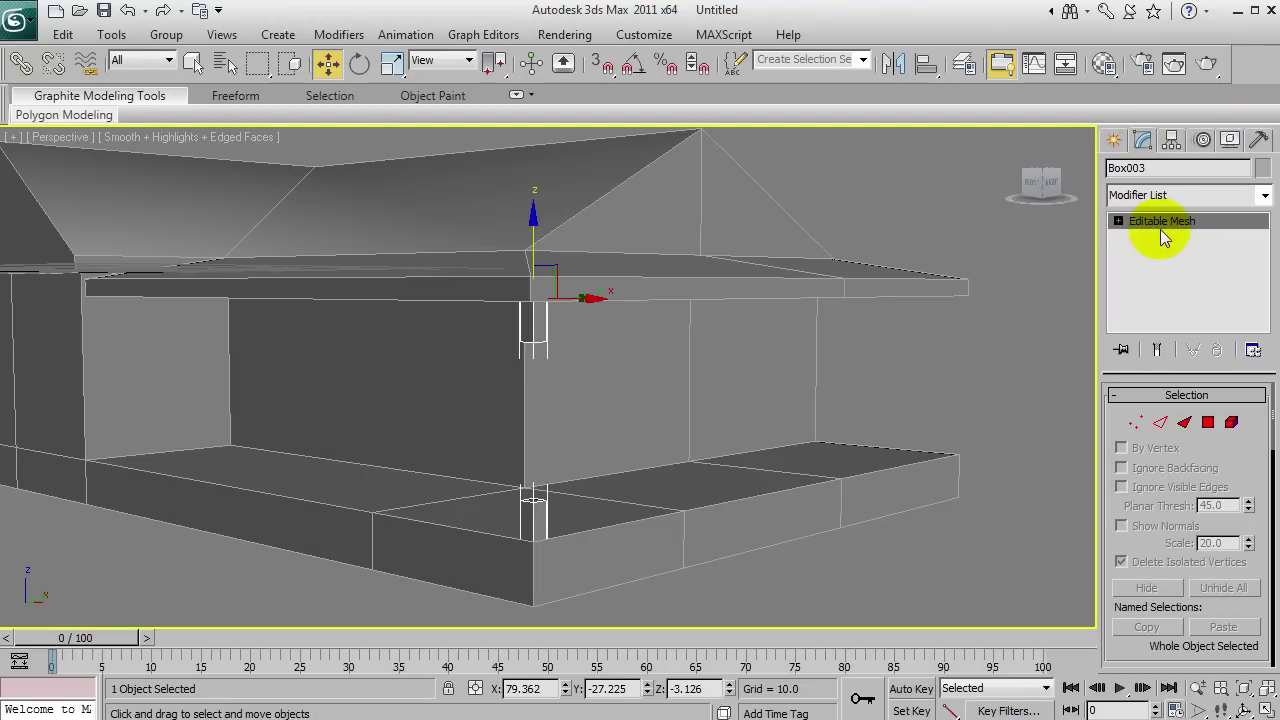
pyautogui.click(1118, 221)
pyautogui.rightClick(1128, 221)
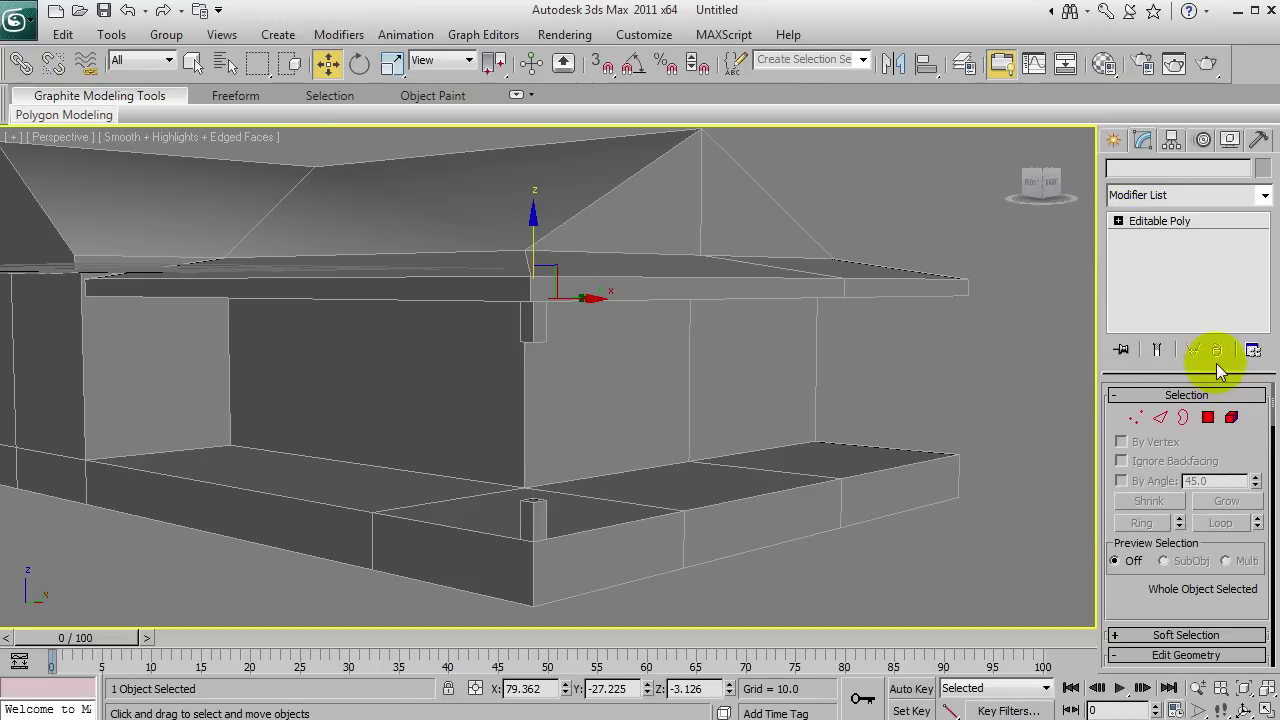
# Scale the eight facing end vertices of the two boxes toward each other along Z, then leave Vertex level and deselect.
pyautogui.click(1153, 240)
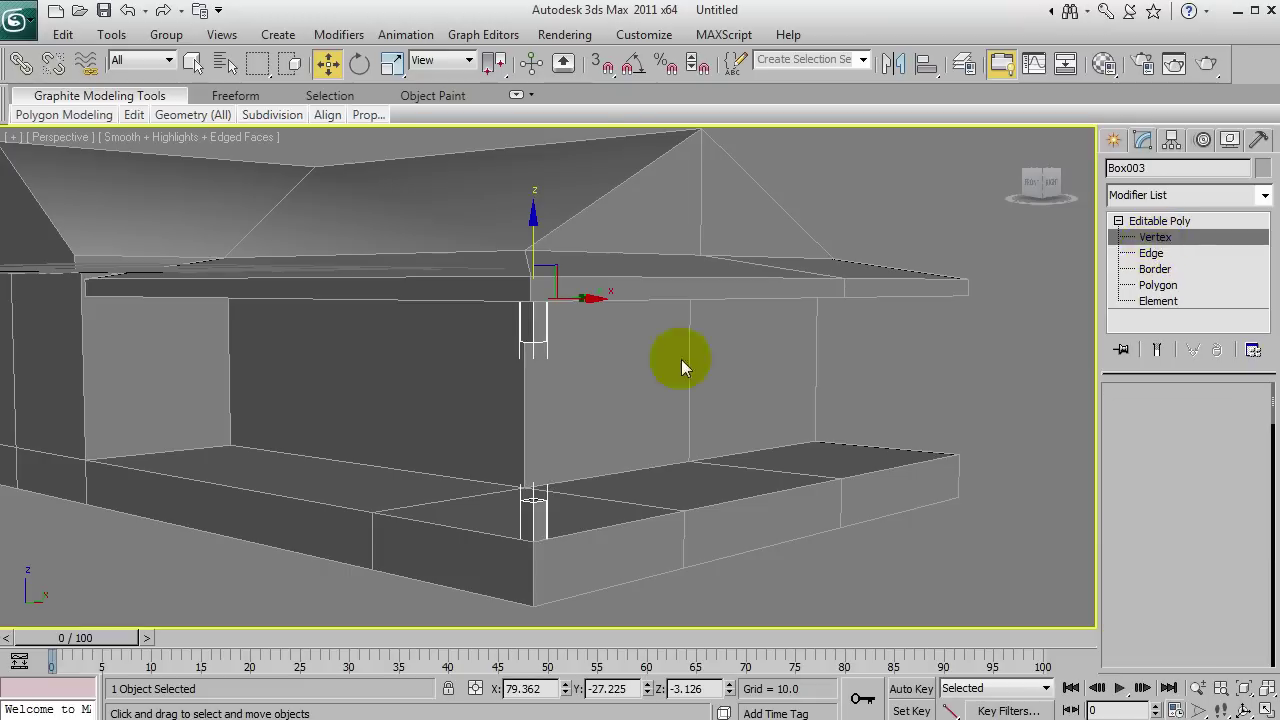
pyautogui.moveTo(639, 509); pyautogui.dragTo(639, 509)
pyautogui.keyDown('alt'); pyautogui.moveTo(526, 417); pyautogui.dragTo(560, 397, button='middle'); pyautogui.keyUp('alt')
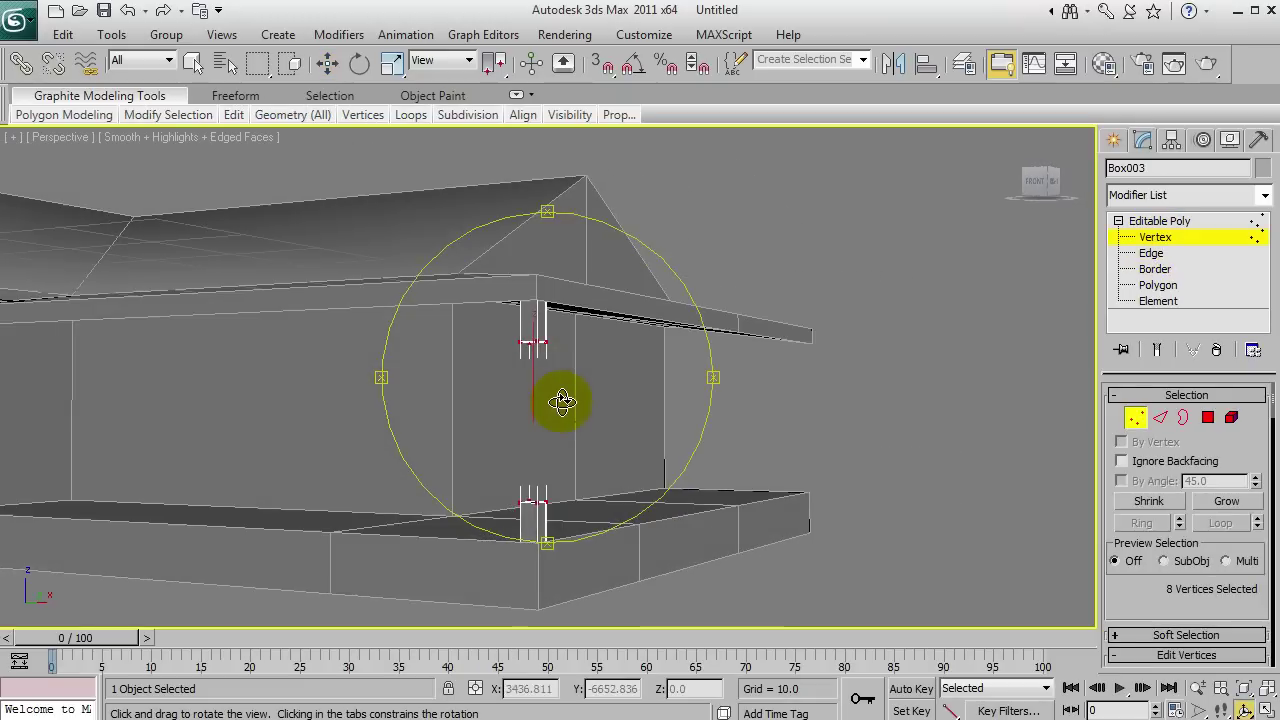
pyautogui.press('r')
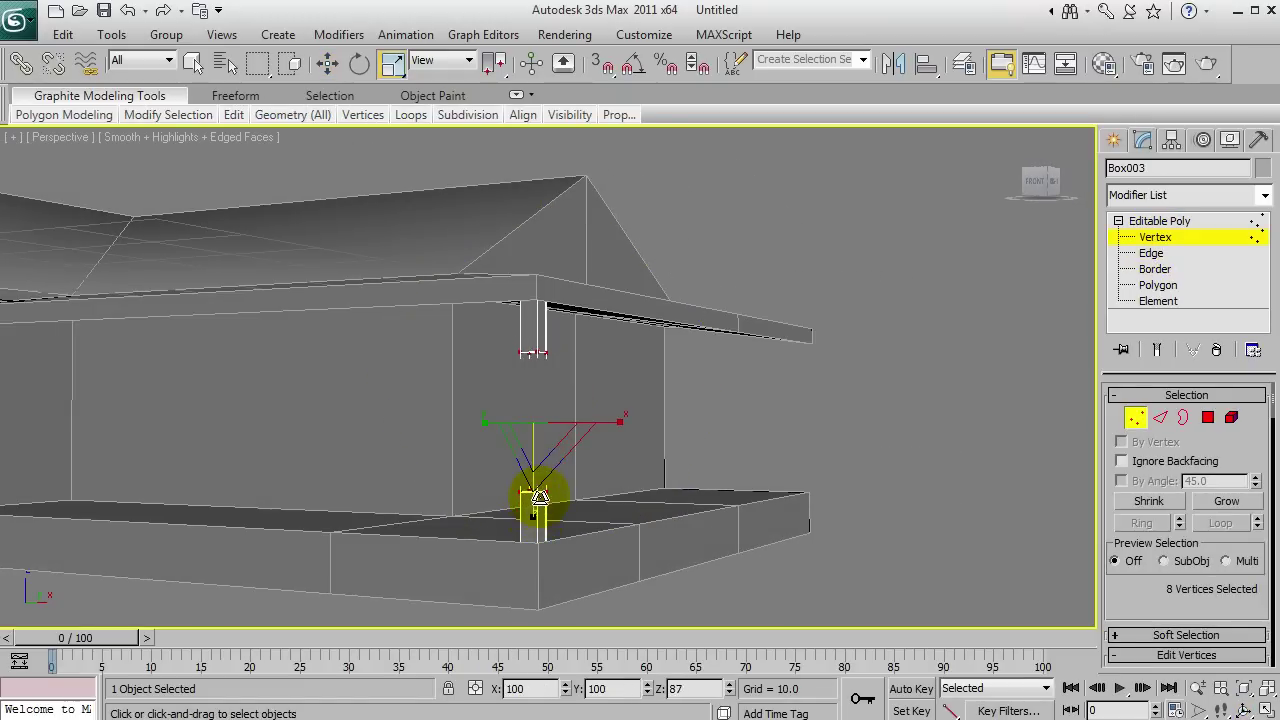
pyautogui.click(747, 371)
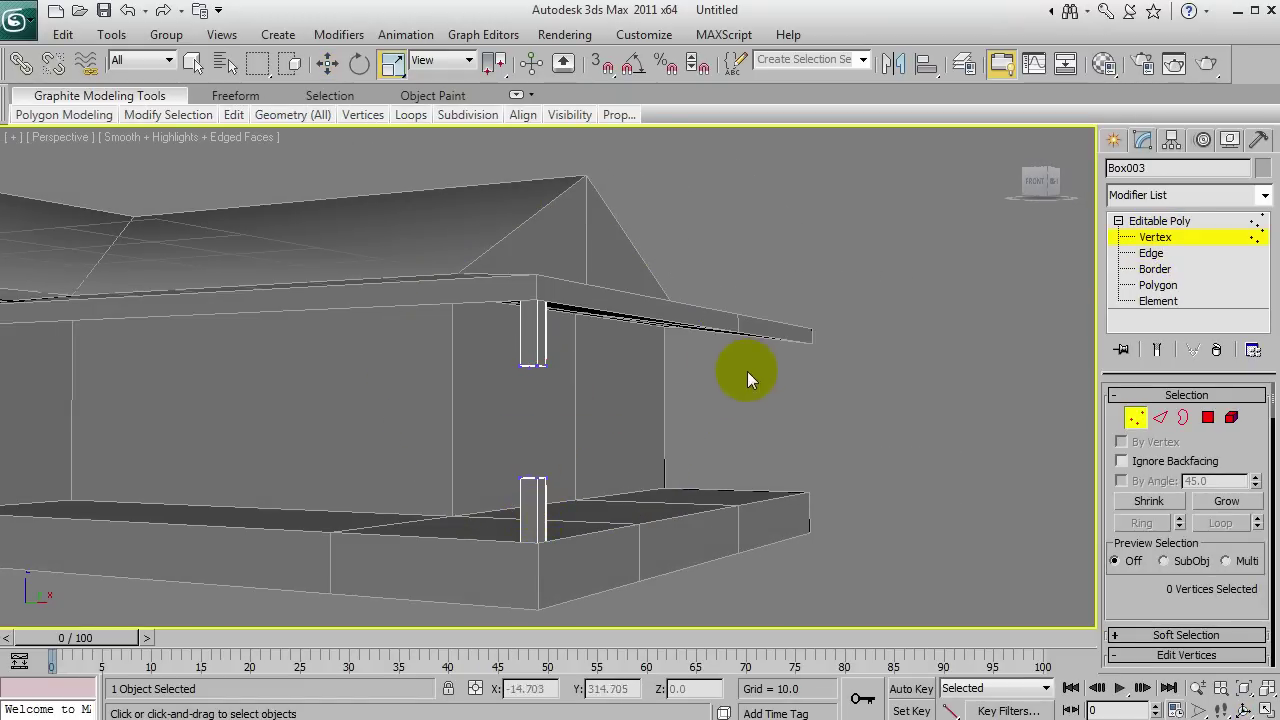
pyautogui.click(1182, 220)
pyautogui.click(883, 358)
pyautogui.keyDown('alt'); pyautogui.moveTo(735, 350); pyautogui.dragTo(612, 396, button='middle'); pyautogui.keyUp('alt')
pyautogui.press('q')
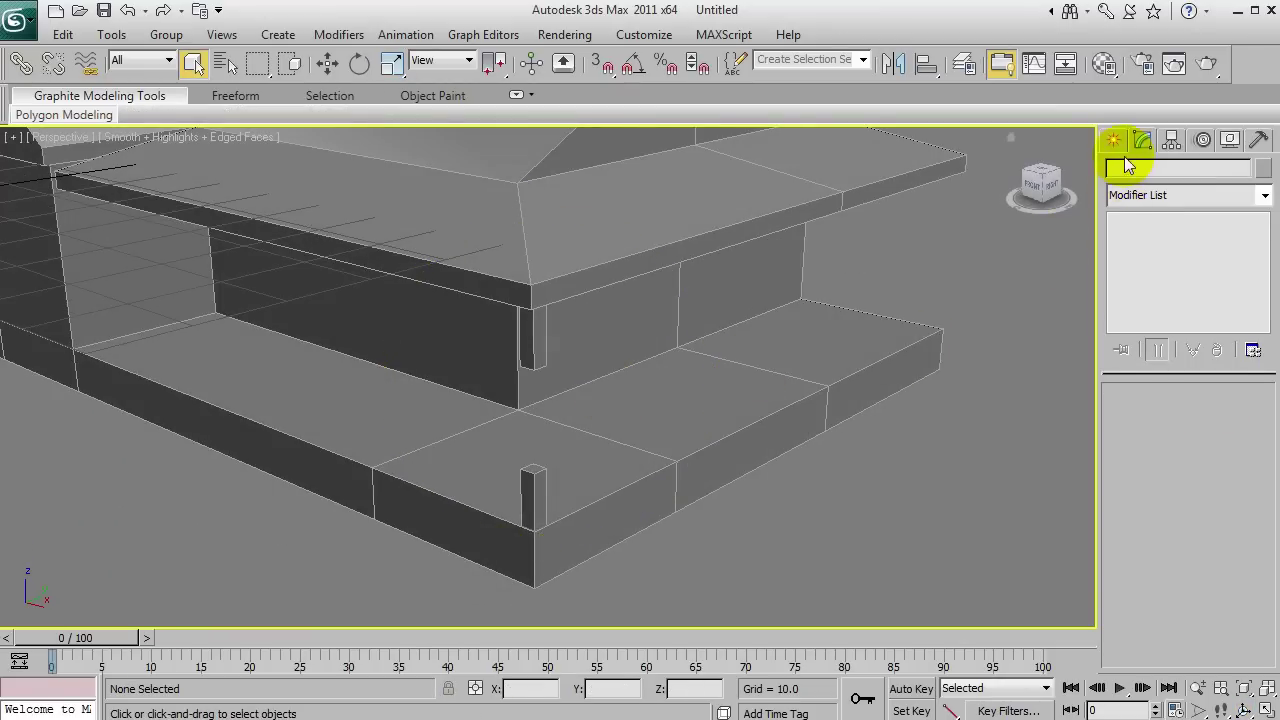
# Create a cylinder beside the porch, radius about 0.76 and height about 5.6, with 1 height segment and 8 sides.
pyautogui.click(1115, 142)
pyautogui.click(1150, 310)
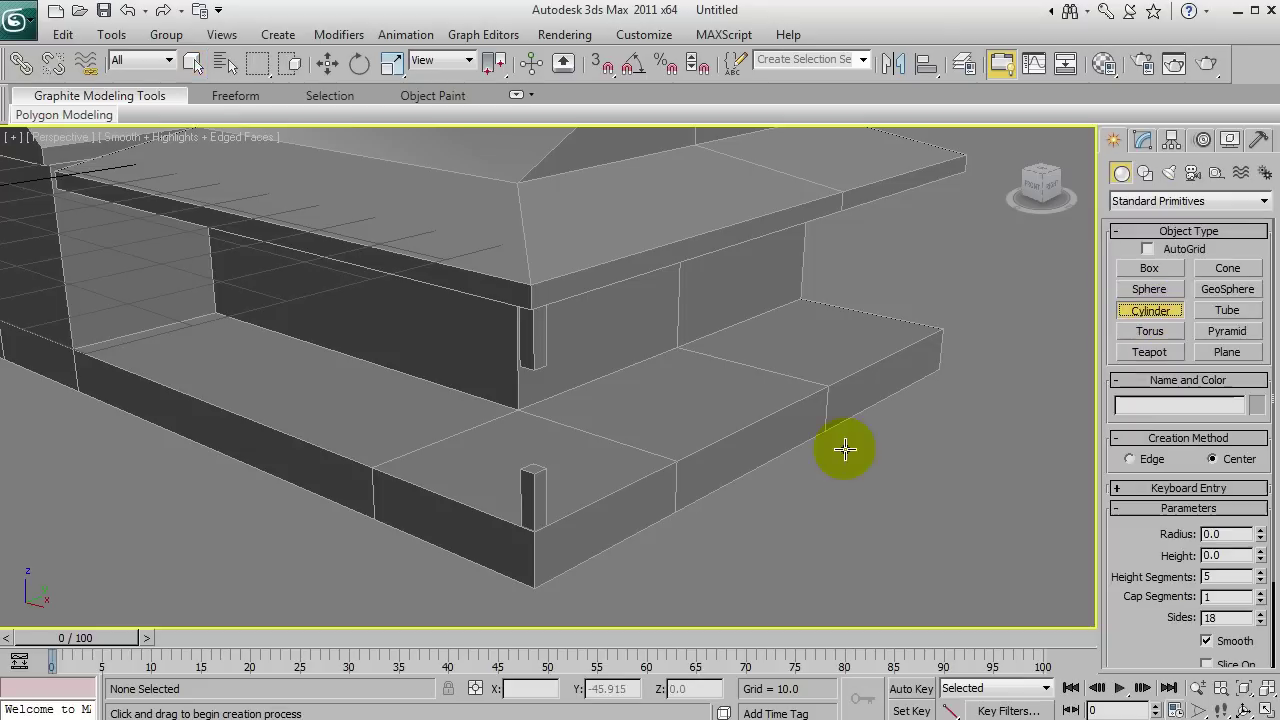
pyautogui.click(738, 550)
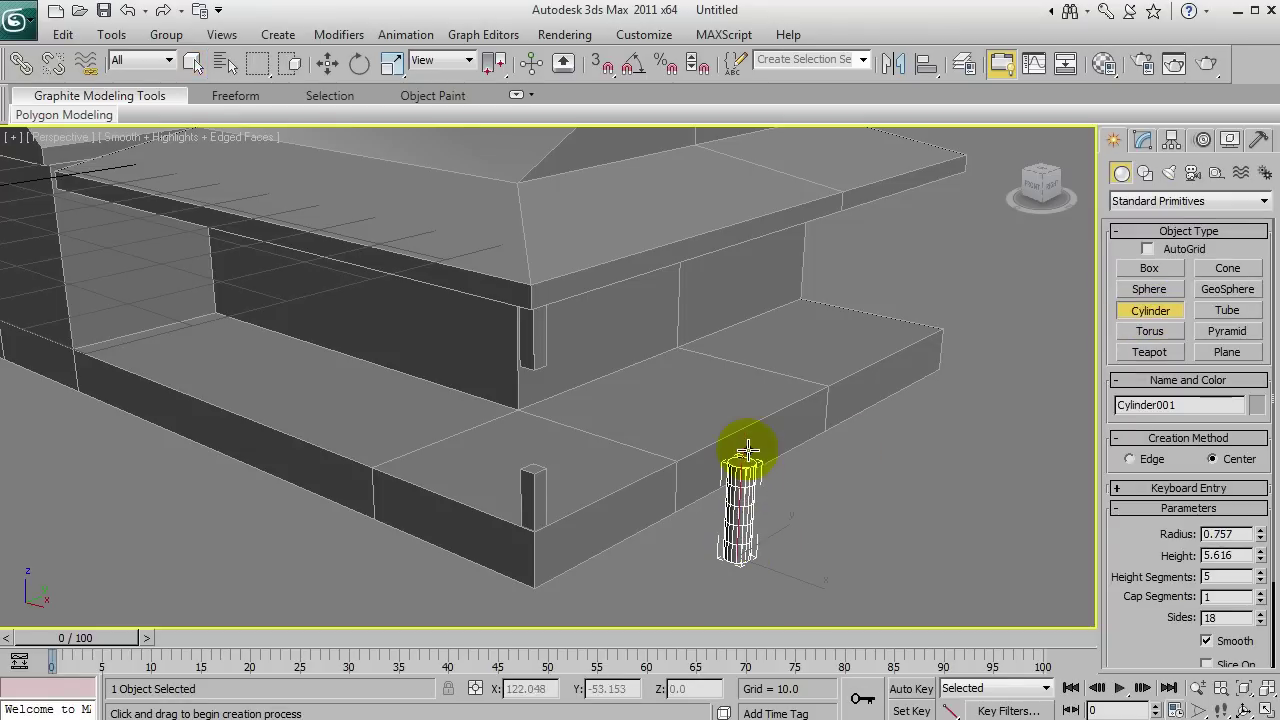
pyautogui.click(746, 455)
pyautogui.doubleClick(1238, 577)
pyautogui.write('1')
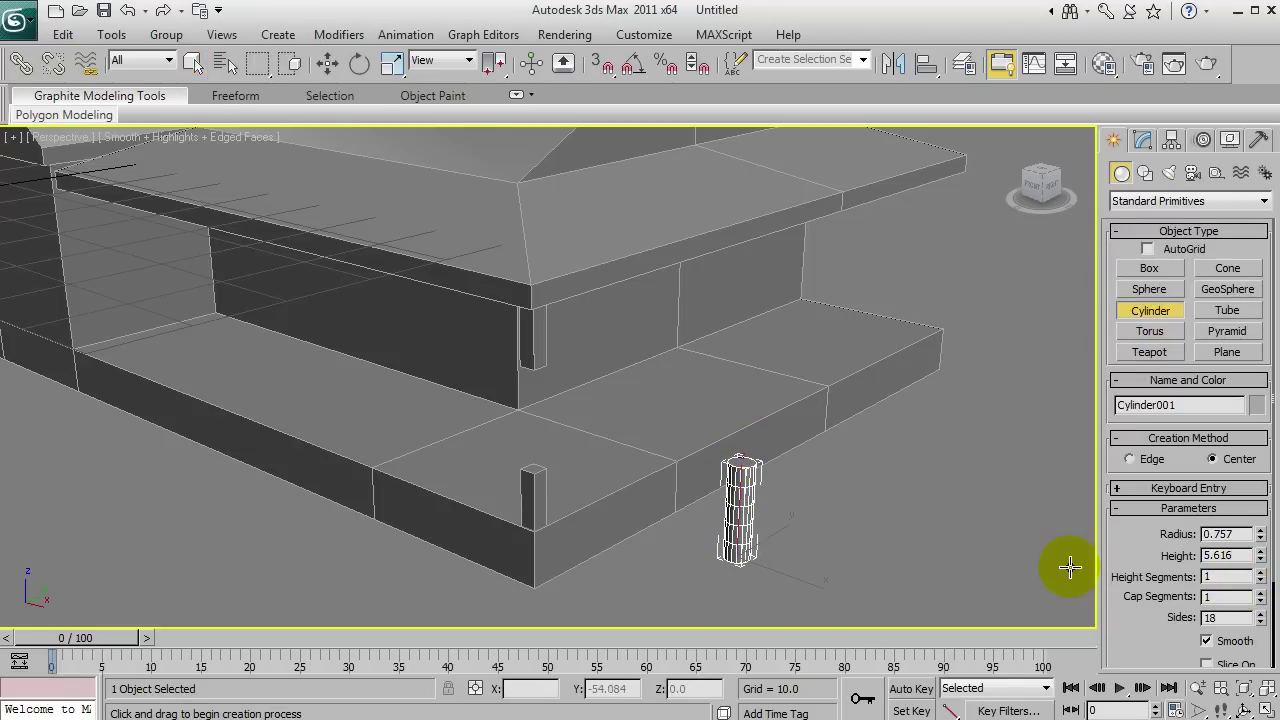
pyautogui.doubleClick(1232, 618)
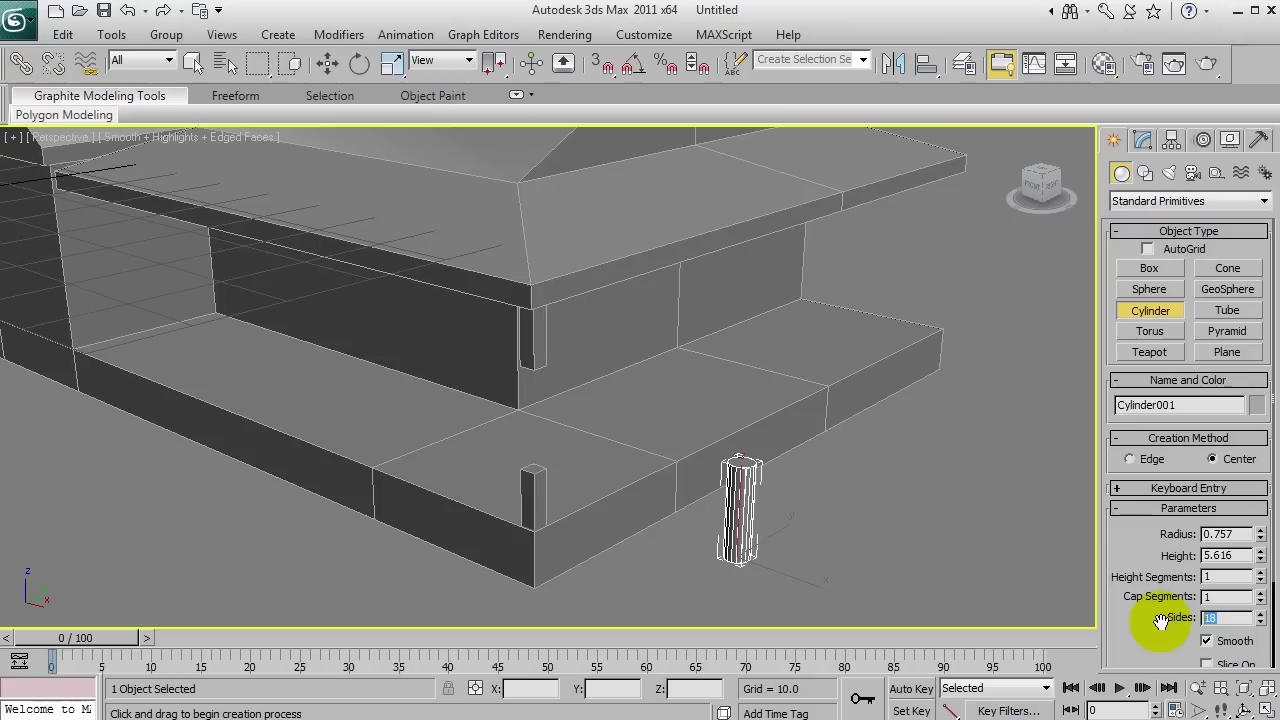
# Align the cylinder to the corner boxes on X, Y and Z position, center to center.
pyautogui.moveTo(1000, 488); pyautogui.dragTo(903, 437, button='middle')
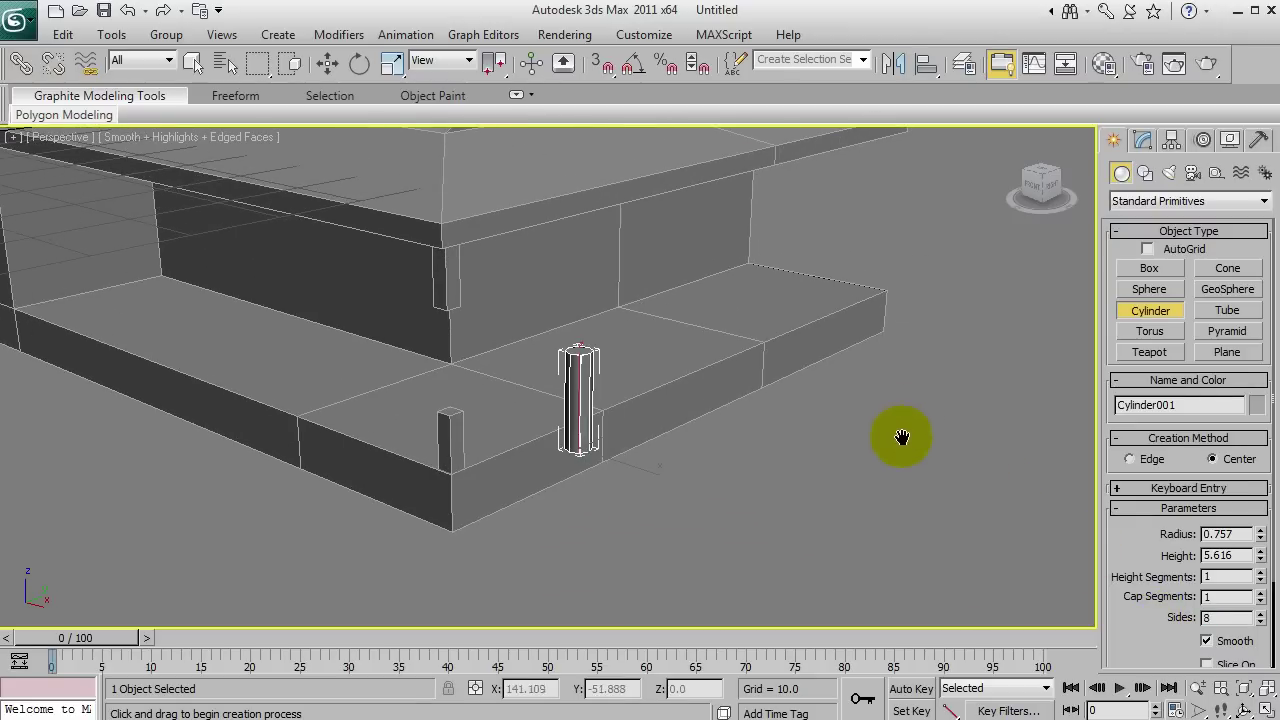
pyautogui.hotkey('ctrl', 'r')
pyautogui.moveTo(630, 438); pyautogui.dragTo(671, 451)
pyautogui.keyDown('alt'); pyautogui.moveTo(671, 449); pyautogui.dragTo(743, 457, button='middle'); pyautogui.keyUp('alt')
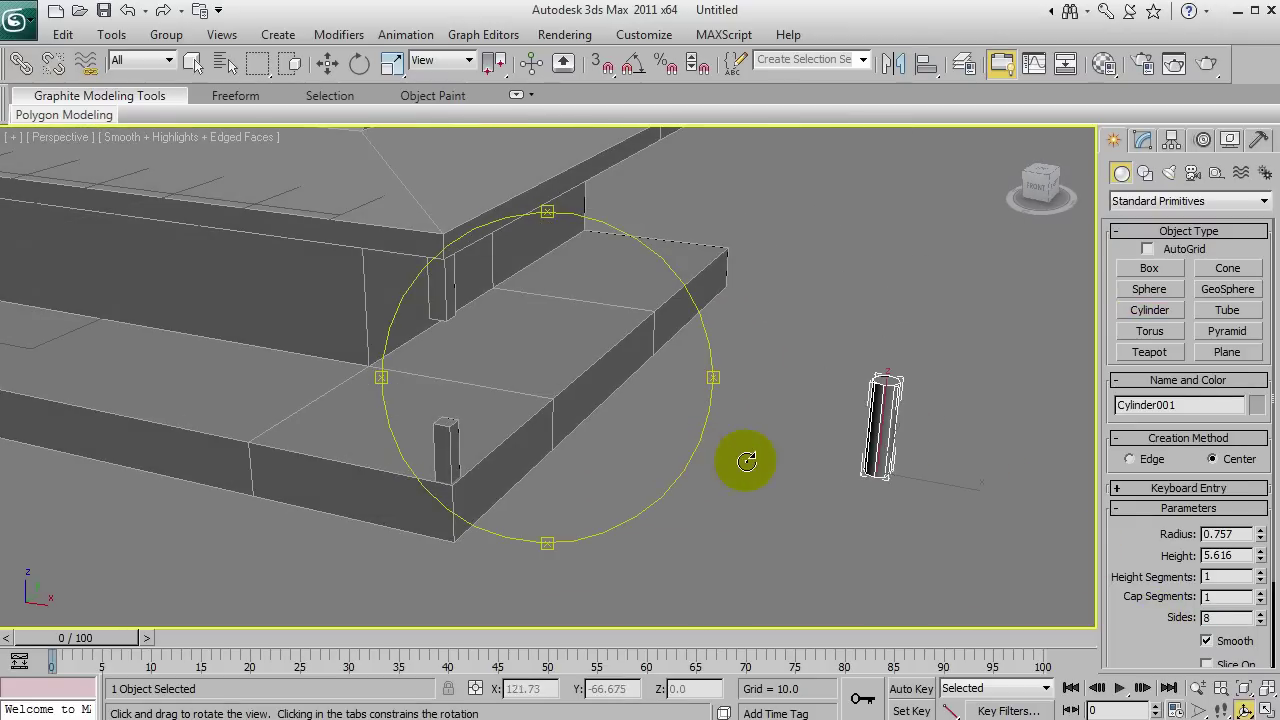
pyautogui.click(327, 64)
pyautogui.click(926, 63)
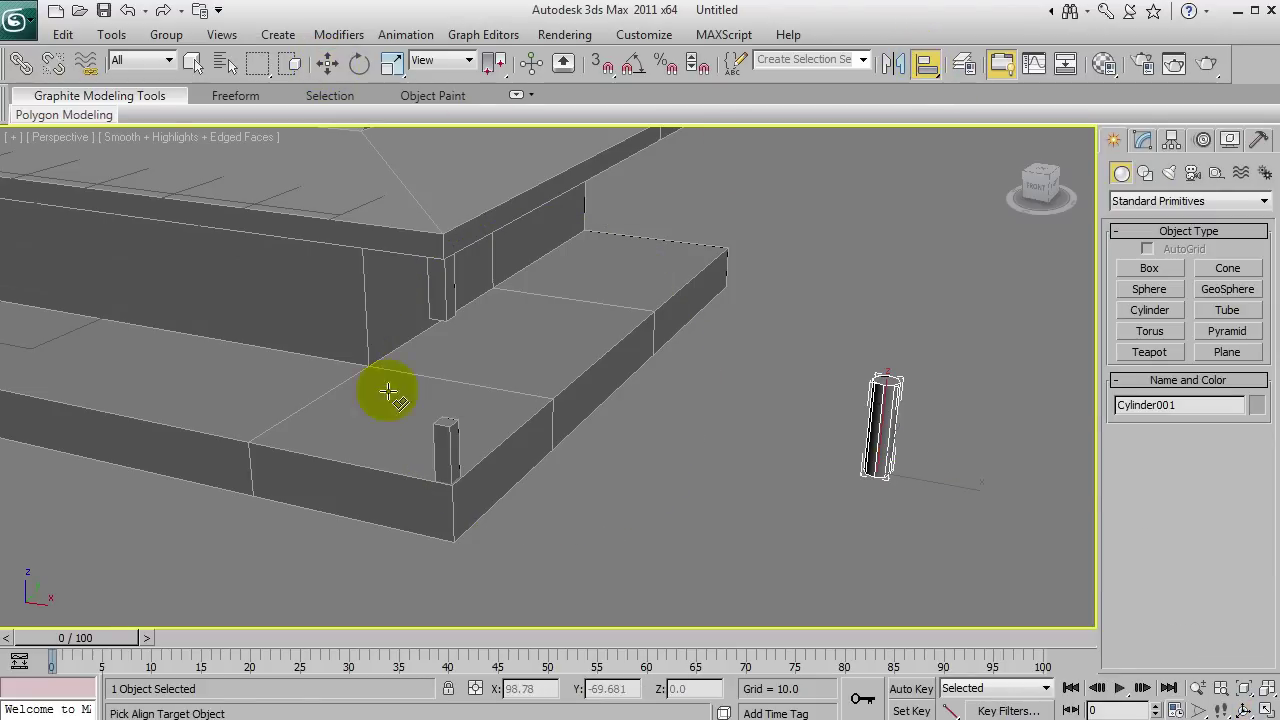
pyautogui.click(441, 440)
pyautogui.click(933, 248)
pyautogui.click(1082, 248)
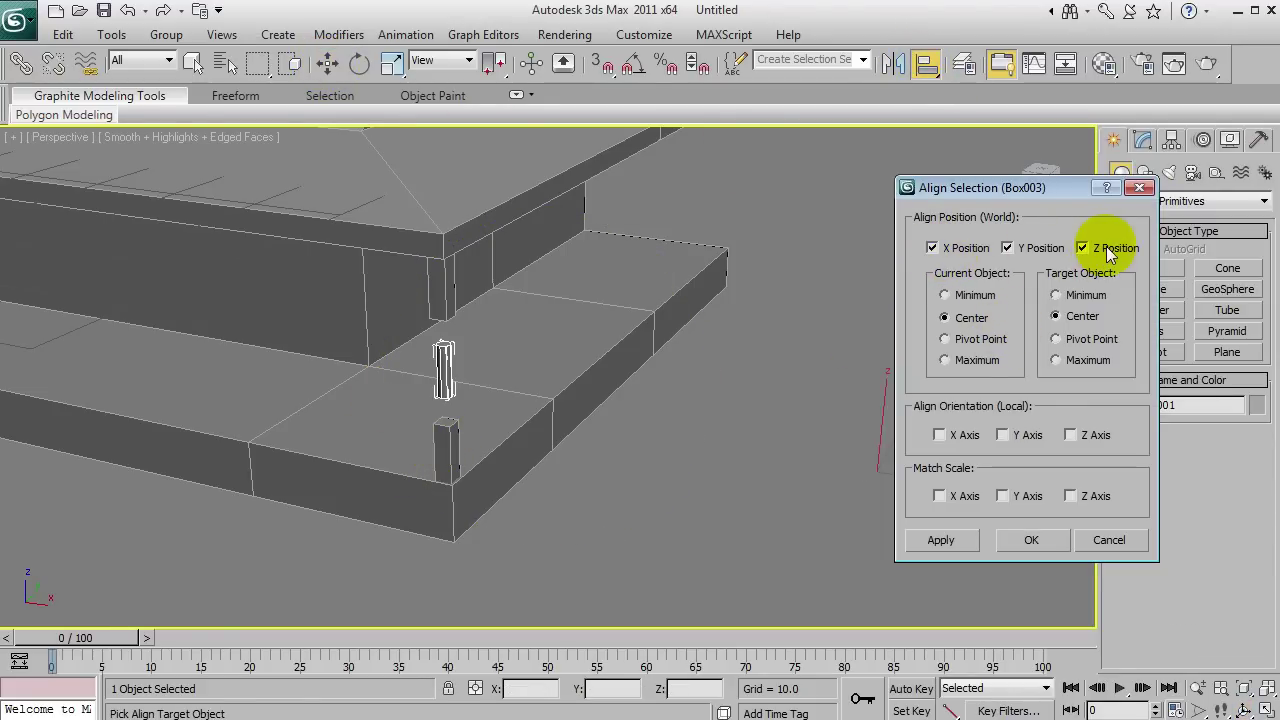
pyautogui.click(1030, 540)
# Scale the cylinder along Z to about 206% so it spans the gap between the two corner boxes.
pyautogui.keyDown('alt'); pyautogui.moveTo(681, 440); pyautogui.dragTo(609, 366, button='middle'); pyautogui.keyUp('alt')
pyautogui.click(612, 372)
pyautogui.moveTo(622, 366)
pyautogui.mouseDown()
pyautogui.moveTo(625, 334)
pyautogui.moveTo(620, 427)
pyautogui.moveTo(626, 375)
pyautogui.mouseUp()
pyautogui.press('w')
pyautogui.press('r')
pyautogui.press('r')
# Try converting the cylinder to Editable Poly with three height bands and stretching its middle polygon band along Z.
pyautogui.click(1142, 139)
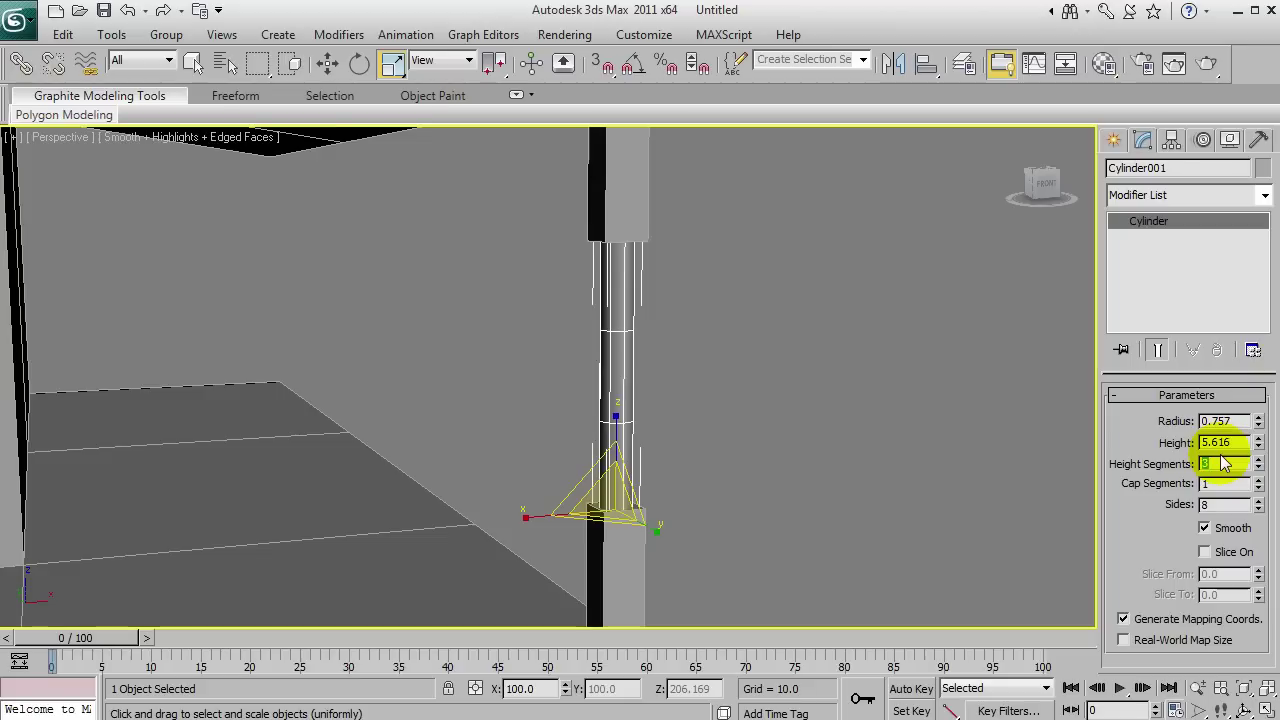
pyautogui.rightClick(1135, 224)
pyautogui.click(1149, 374)
pyautogui.click(1119, 221)
pyautogui.click(1160, 285)
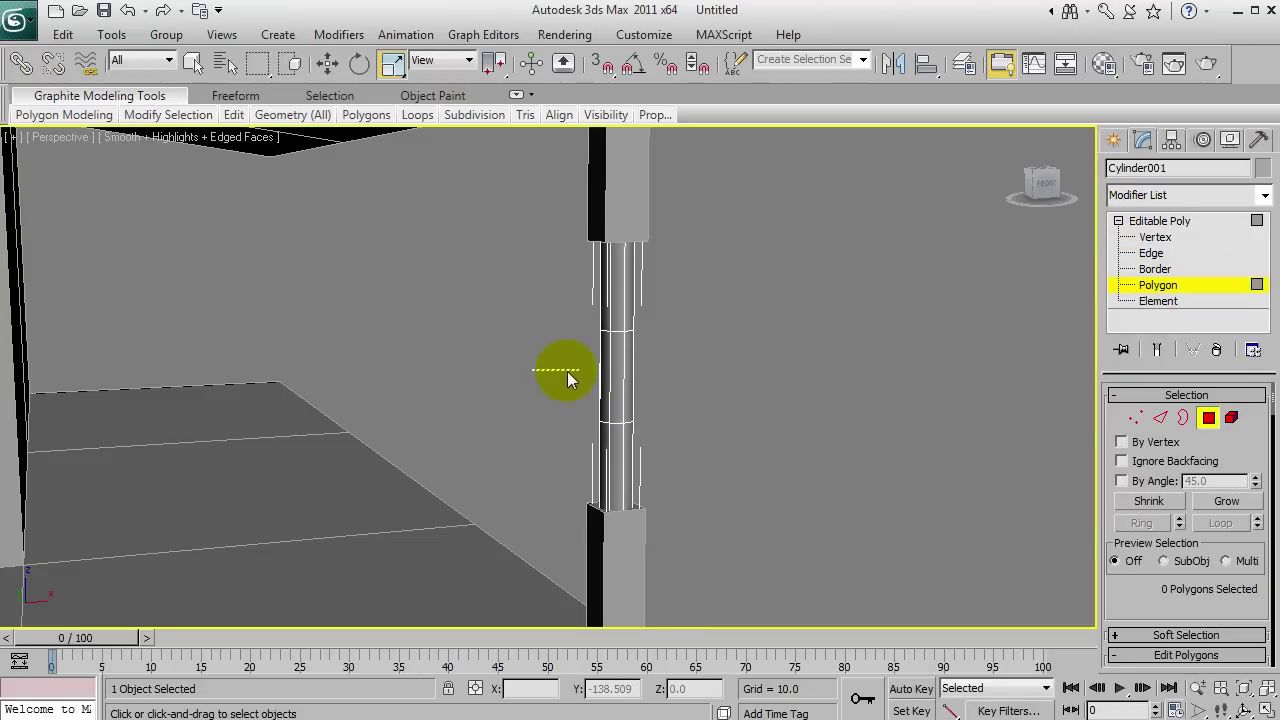
pyautogui.moveTo(565, 371); pyautogui.dragTo(663, 358)
pyautogui.moveTo(622, 290); pyautogui.dragTo(642, 202)
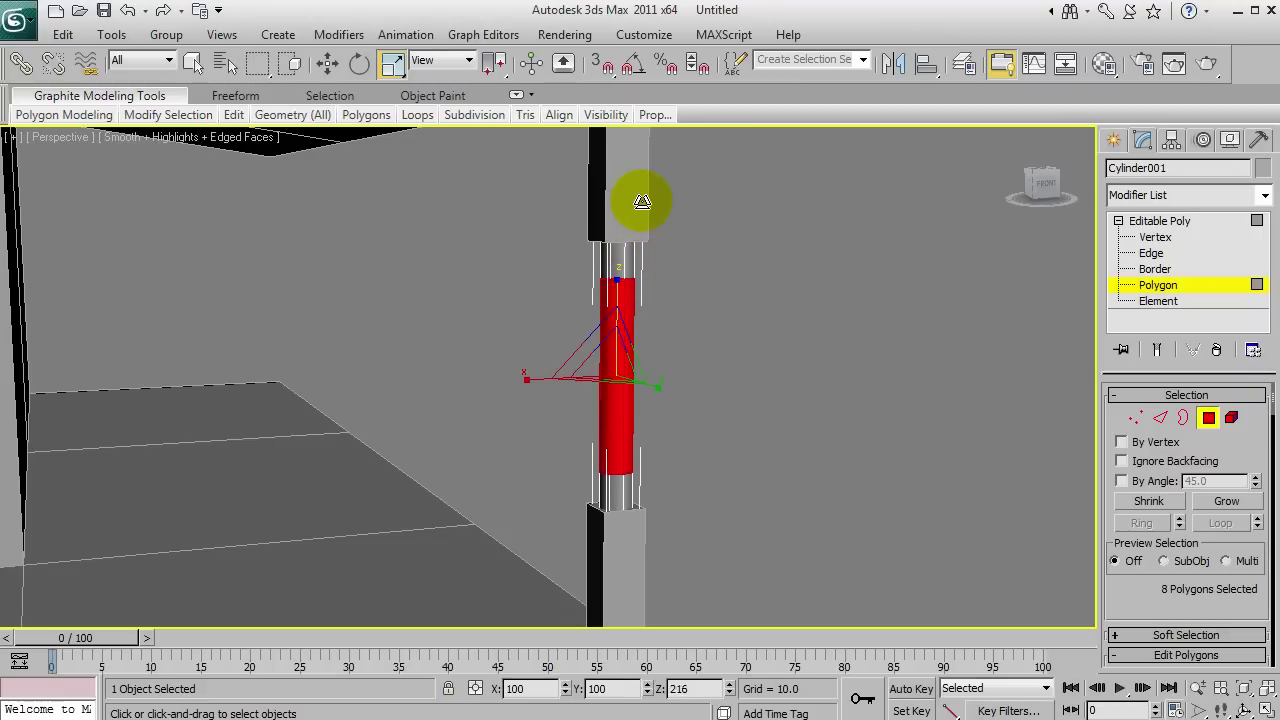
# Undo the middle band's scaling and the cylinder's conversion to Editable Poly.
pyautogui.hotkey('ctrl', 'r')
pyautogui.moveTo(623, 380); pyautogui.dragTo(587, 375)
pyautogui.rightClick(598, 410)
pyautogui.hotkey('ctrl', 'r')
pyautogui.rightClick(587, 375)
pyautogui.hotkey('ctrl', 'z')
pyautogui.hotkey('ctrl', 'z')
pyautogui.hotkey('ctrl', 'z')
pyautogui.hotkey('ctrl', 'z')
pyautogui.hotkey('ctrl', 'z')
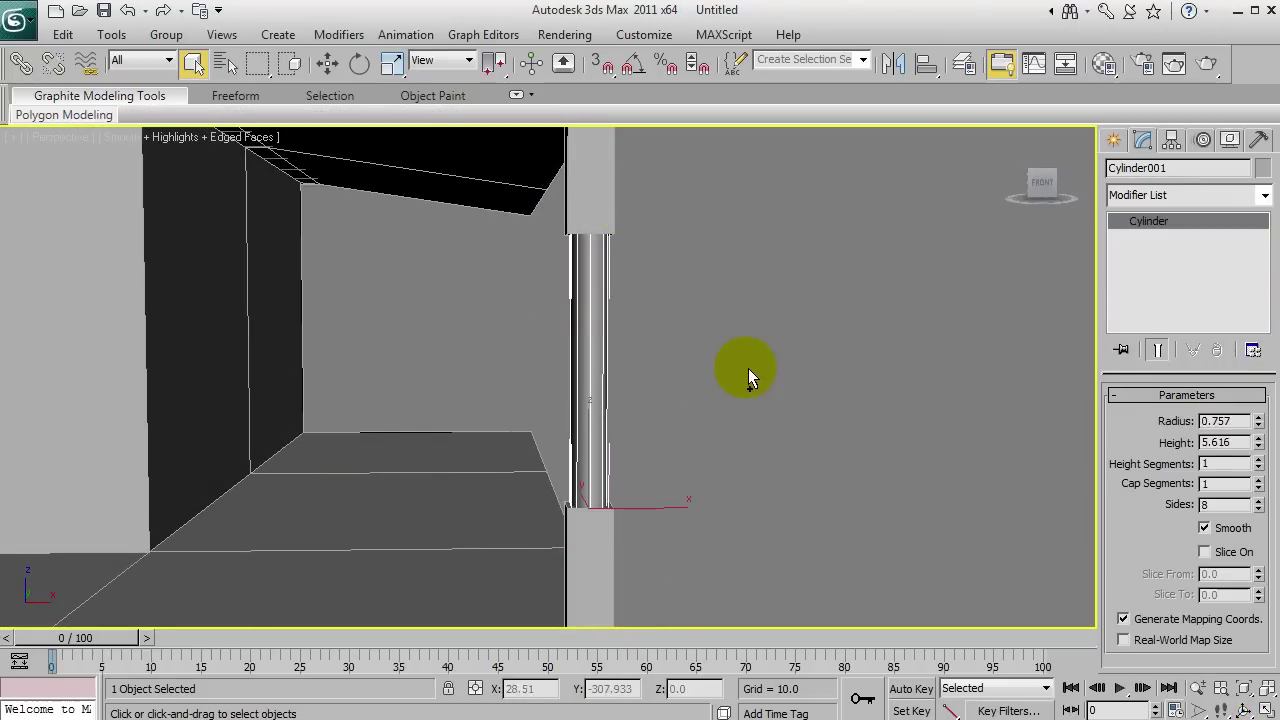
# Set the cylinder's height segments to 5 and convert it to Editable Poly, ready at Polygon level.
pyautogui.doubleClick(1259, 470)
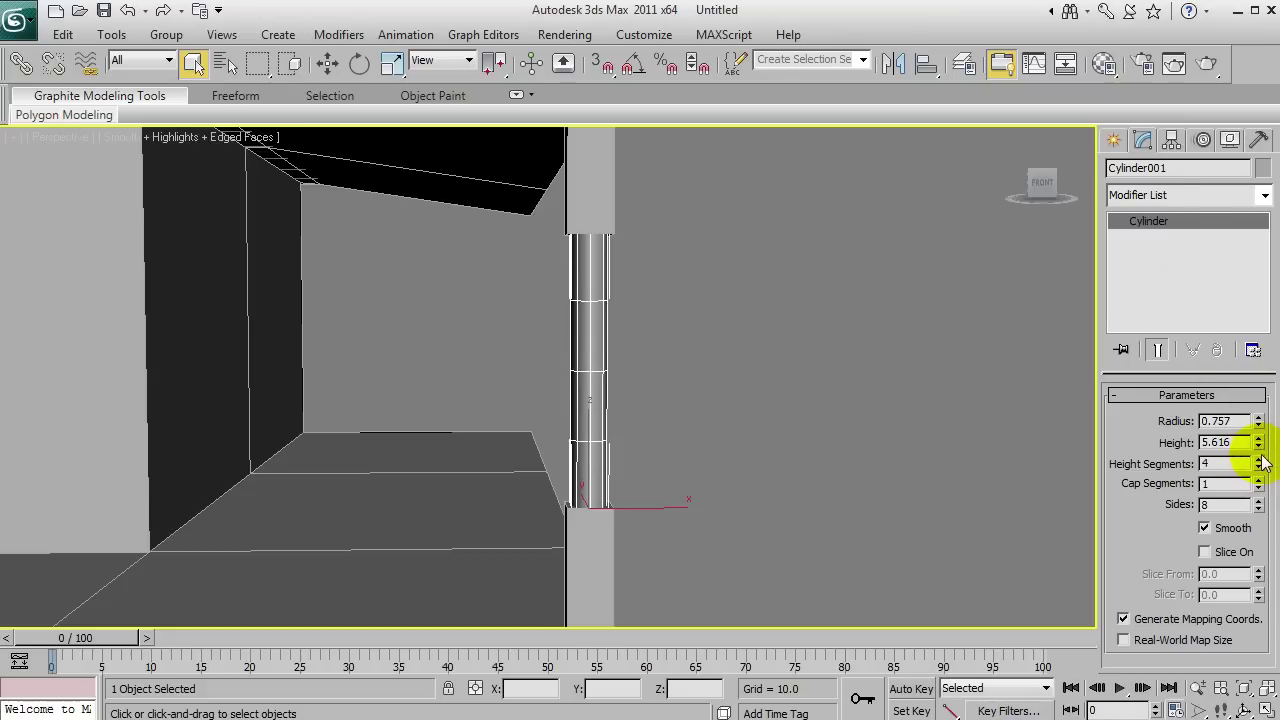
pyautogui.rightClick(1137, 220)
pyautogui.click(1154, 371)
pyautogui.click(1118, 220)
pyautogui.click(1158, 284)
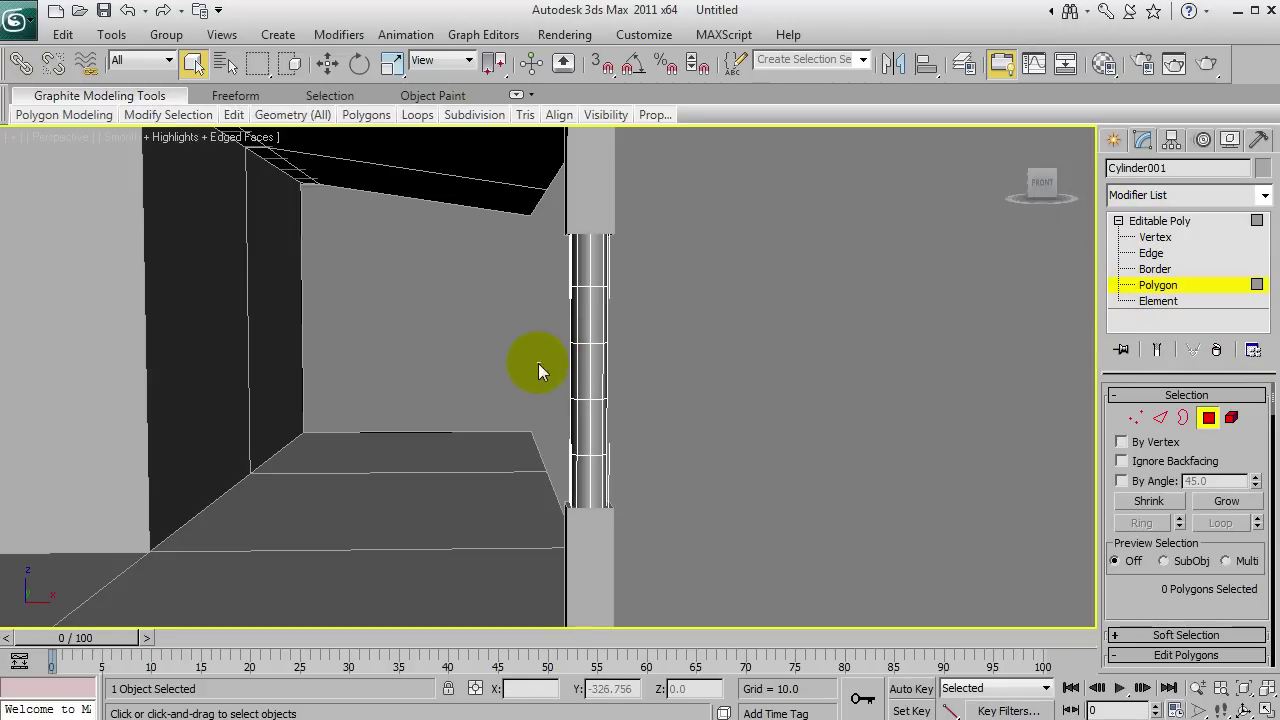
# Stretch the cylinder's middle polygon band along Z, then scale the three middle bands together along Z to about 116%.
pyautogui.press('r')
pyautogui.moveTo(589, 281); pyautogui.dragTo(601, 181)
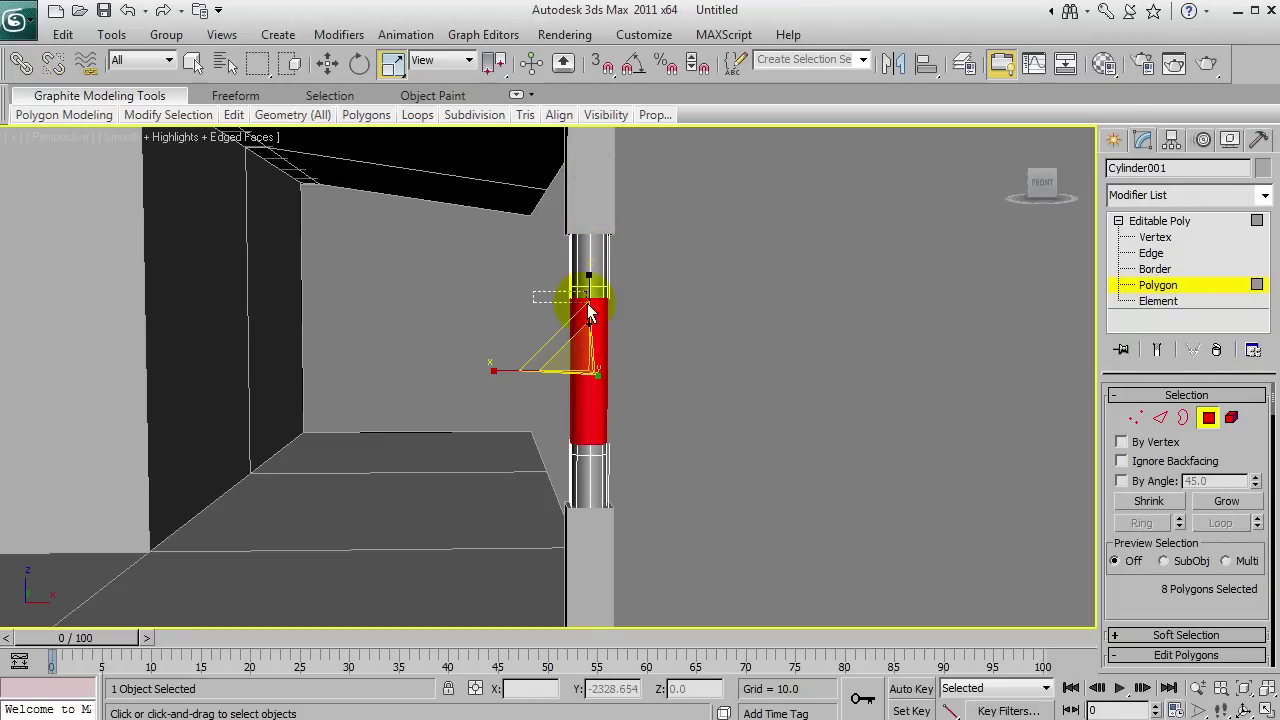
pyautogui.moveTo(673, 440); pyautogui.dragTo(673, 450)
pyautogui.moveTo(591, 286); pyautogui.dragTo(593, 274)
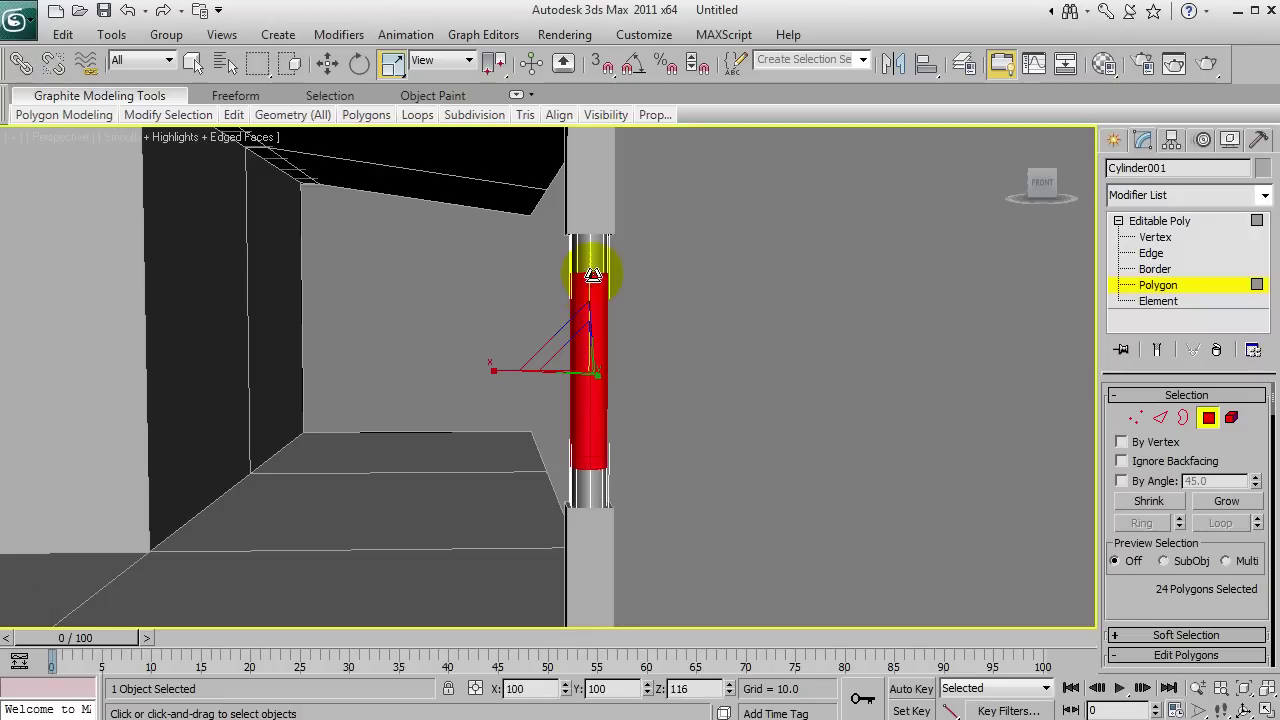
# Select only the cylinder's middle polygon band and scale it down to make the column shaft slimmer than its ends.
pyautogui.click(653, 333)
pyautogui.keyDown('alt'); pyautogui.moveTo(651, 337); pyautogui.dragTo(541, 340, button='middle'); pyautogui.keyUp('alt')
pyautogui.scroll(3, 541, 340)
pyautogui.press('w')
pyautogui.moveTo(397, 291); pyautogui.dragTo(653, 371)
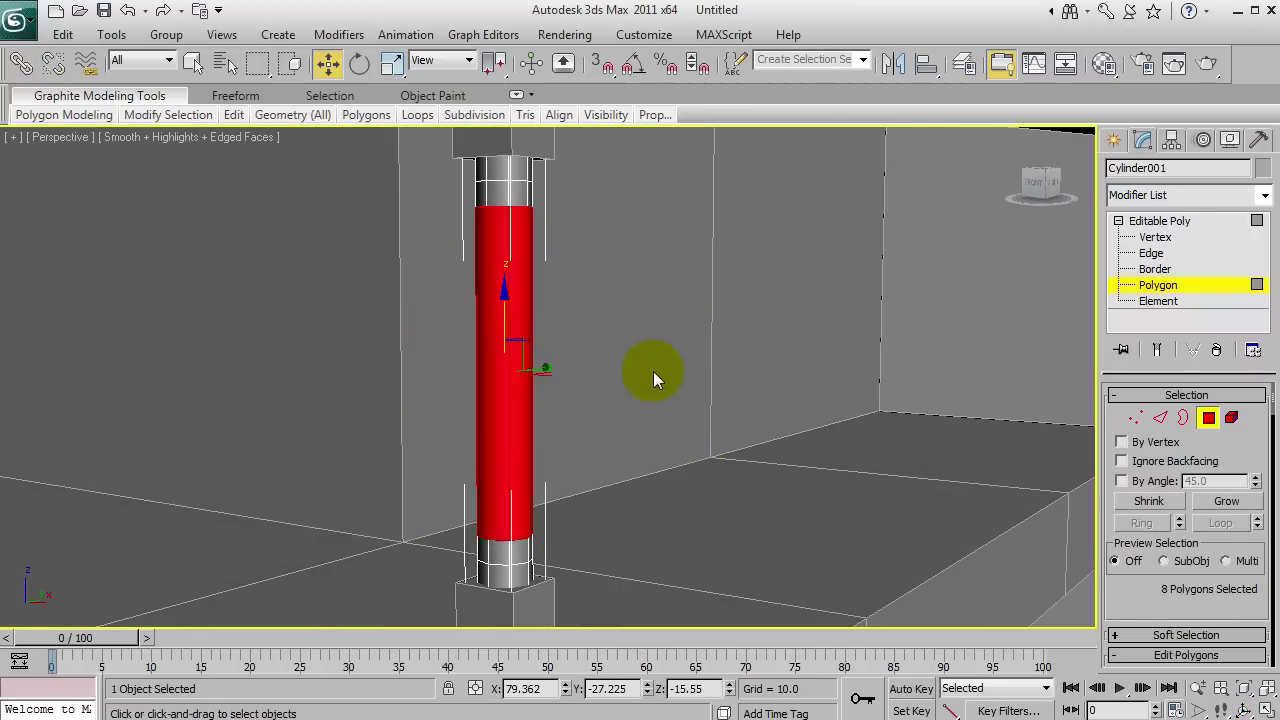
pyautogui.press('r')
pyautogui.keyDown('alt'); pyautogui.moveTo(511, 378); pyautogui.dragTo(535, 438, button='middle'); pyautogui.keyUp('alt')
pyautogui.moveTo(533, 441); pyautogui.dragTo(528, 429)
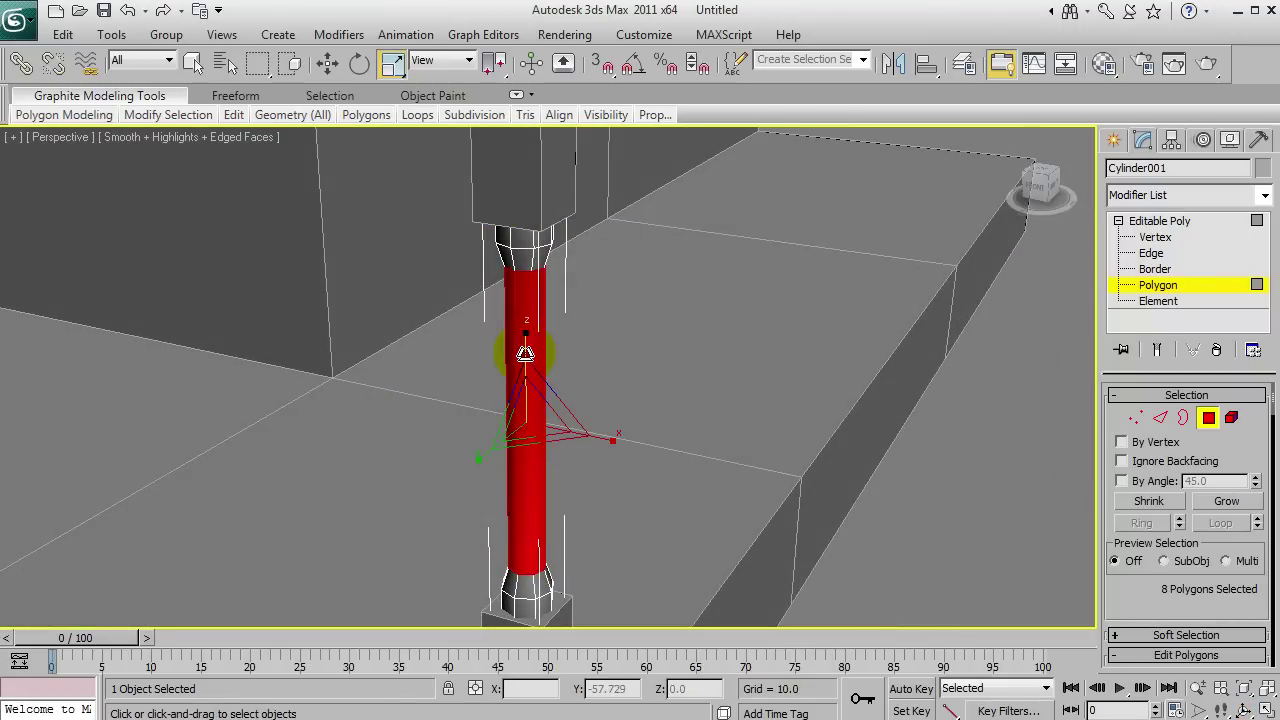
# Stretch the slim middle band of the column along Z, leave Polygon level and check the column against the whole house.
pyautogui.moveTo(525, 344); pyautogui.dragTo(525, 342)
pyautogui.keyDown('alt'); pyautogui.moveTo(551, 364); pyautogui.dragTo(573, 337, button='middle'); pyautogui.keyUp('alt')
pyautogui.press('q')
pyautogui.click(805, 317)
pyautogui.click(1159, 221)
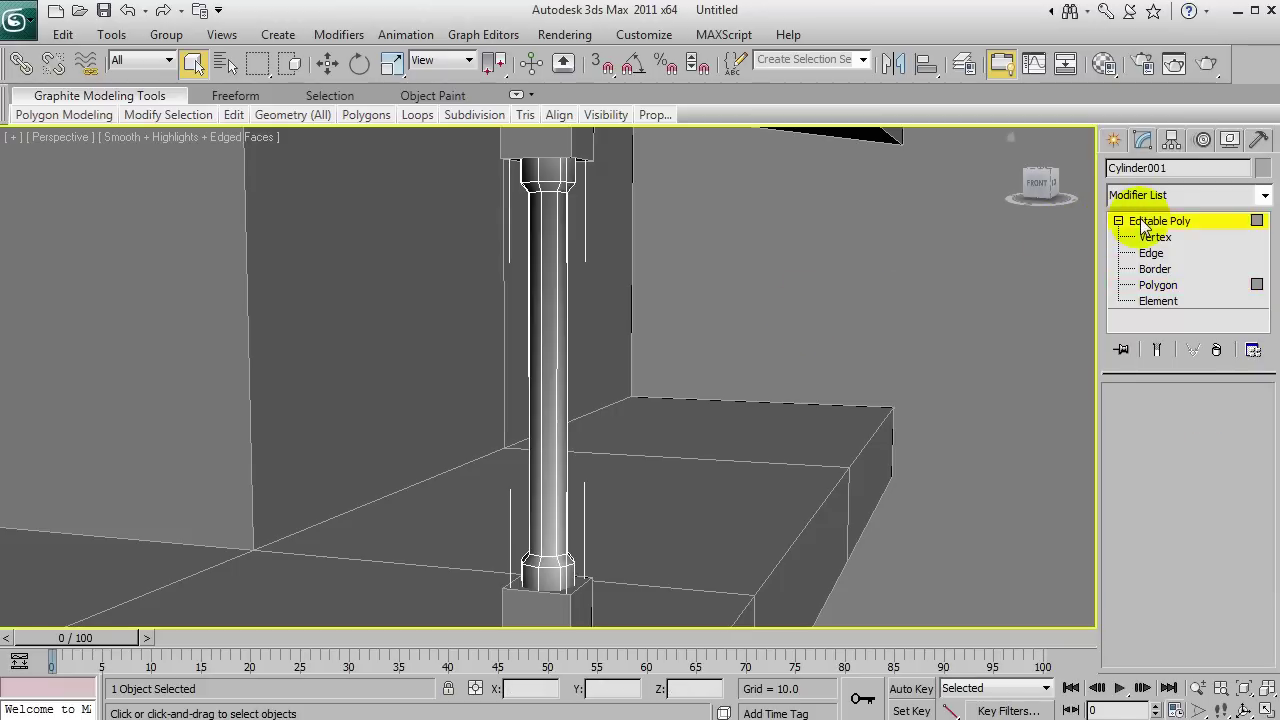
pyautogui.hotkey('ctrl', 'r')
pyautogui.moveTo(580, 357); pyautogui.dragTo(577, 429)
pyautogui.moveTo(577, 429); pyautogui.dragTo(608, 452, button='middle')
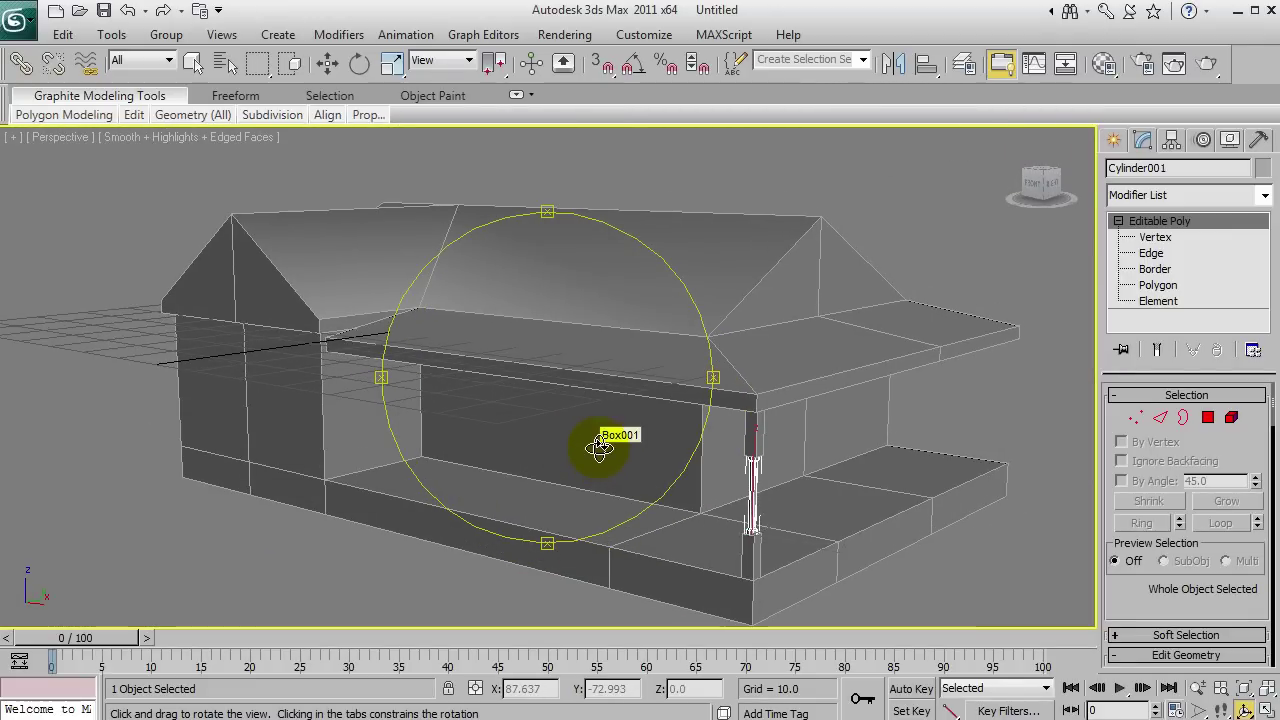